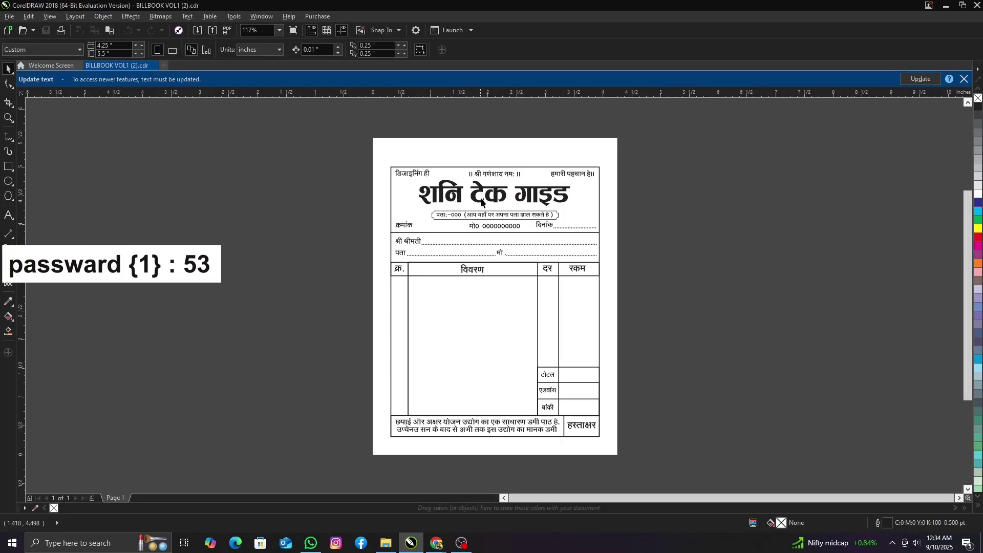
Zoom in on the header of the 'शनि टेक गाइड' bill template
{"action": "scroll", "coordinate": [485, 201], "scroll_direction": "up", "scroll_amount": 2}
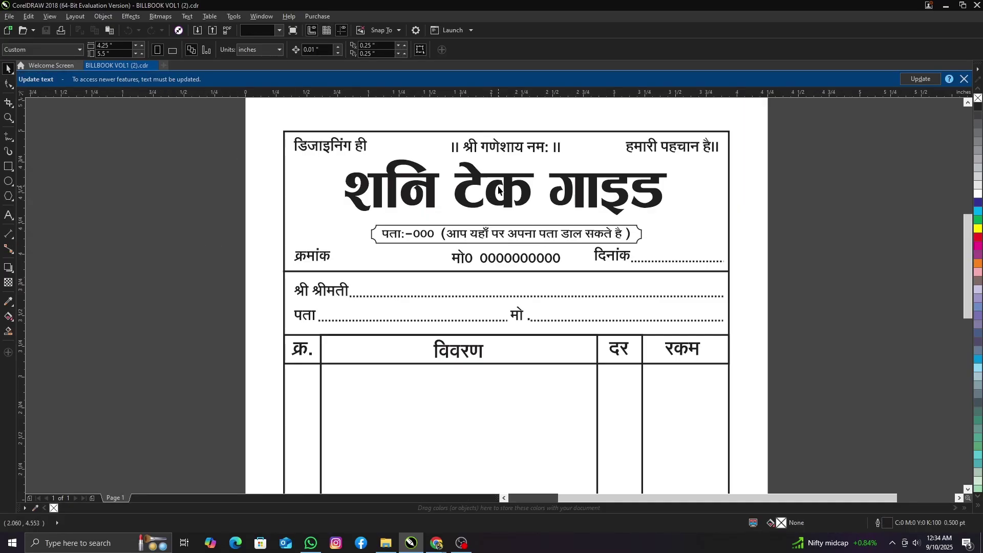
Ungroup the bill header and test-edit the shop-name title, undoing the change
{"action": "left_click", "coordinate": [491, 190]}
{"action": "left_click", "coordinate": [349, 49]}
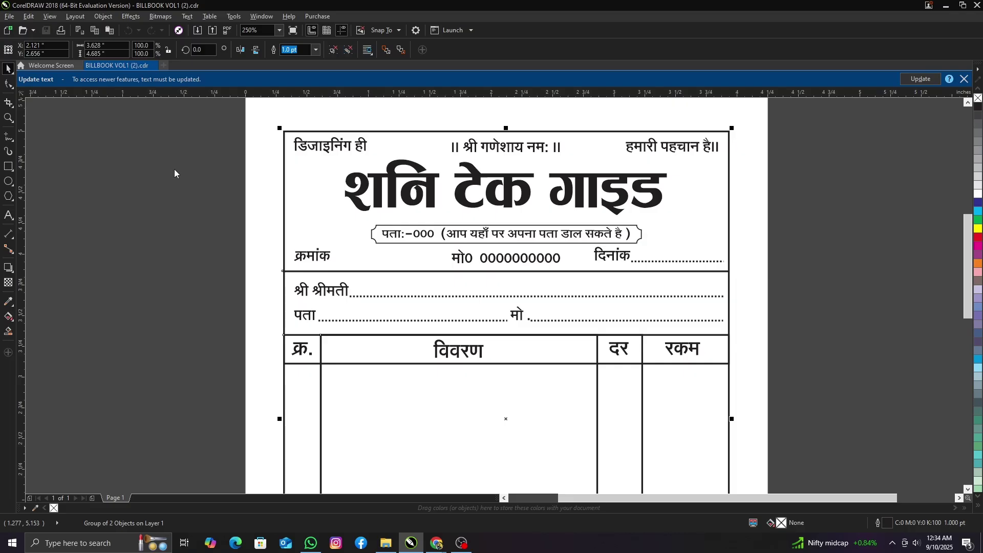
{"action": "double_click", "coordinate": [471, 184]}
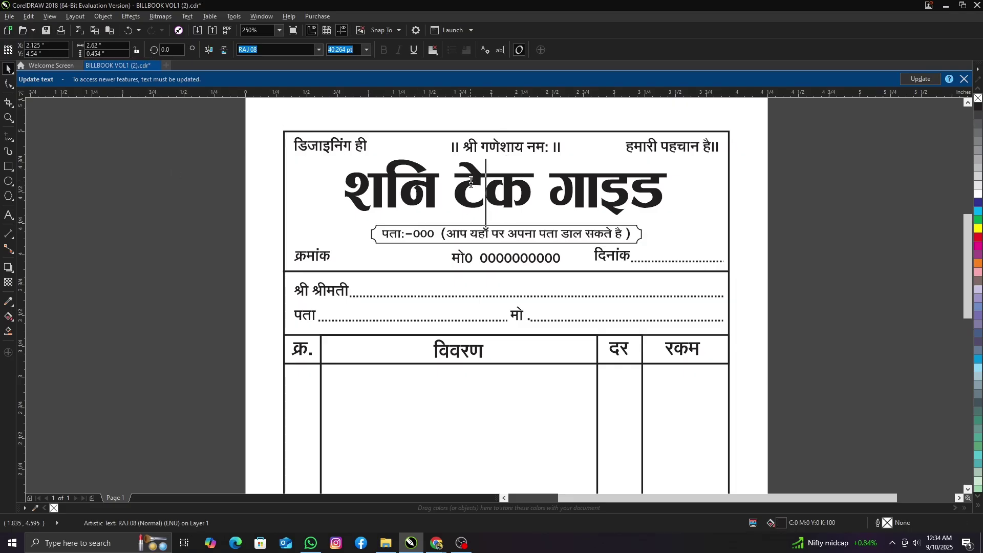
{"action": "type", "text": "dksafgtf"}
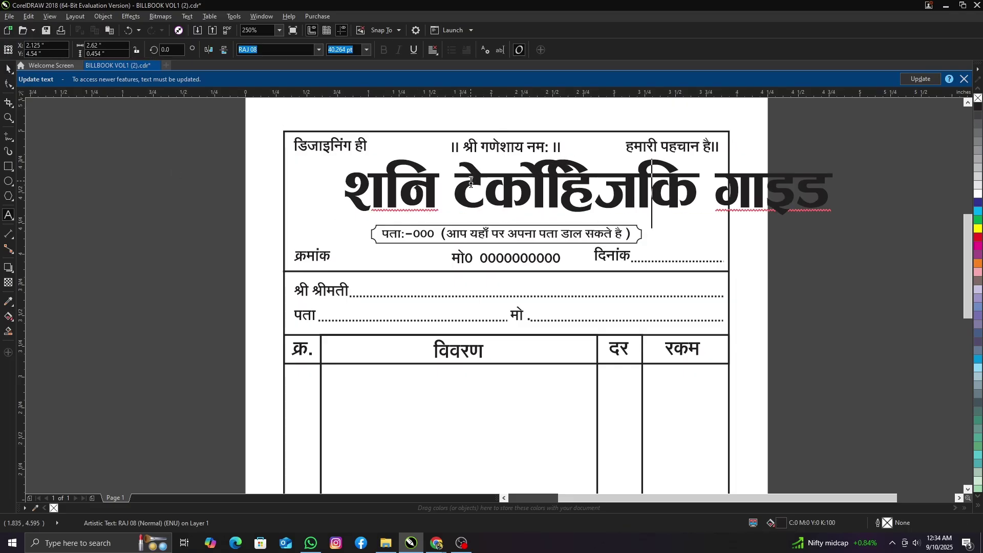
{"action": "key", "text": "ctrl+z"}
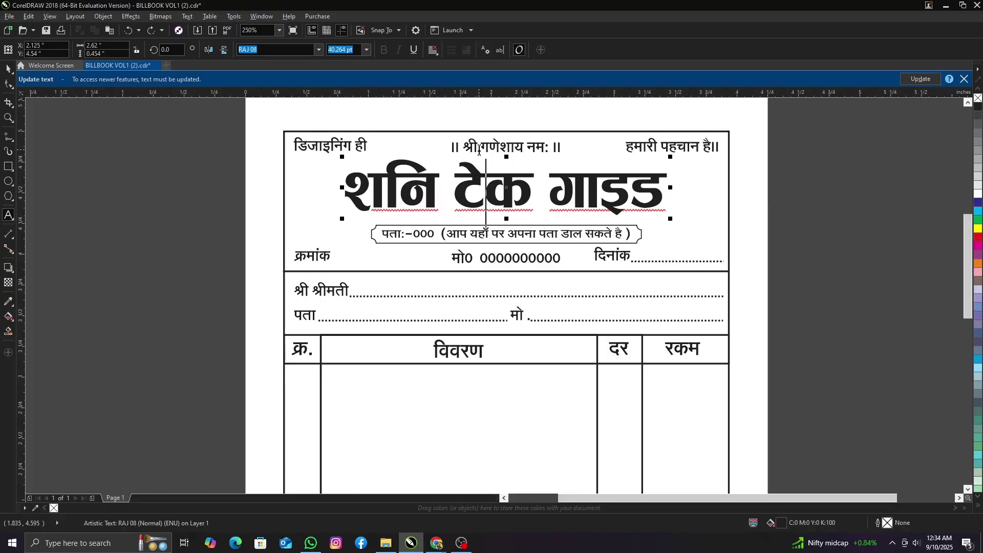
Test-edit the invocation line and the क्रमांक label, then restore क्रमांक
{"action": "left_click", "coordinate": [479, 152]}
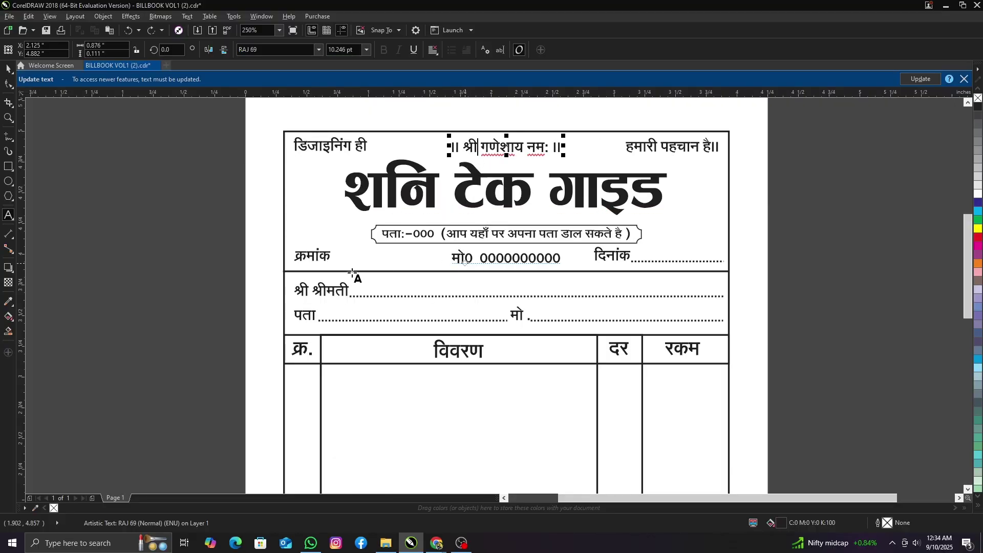
{"action": "key", "text": "ctrl+a"}
{"action": "key", "text": "Delete"}
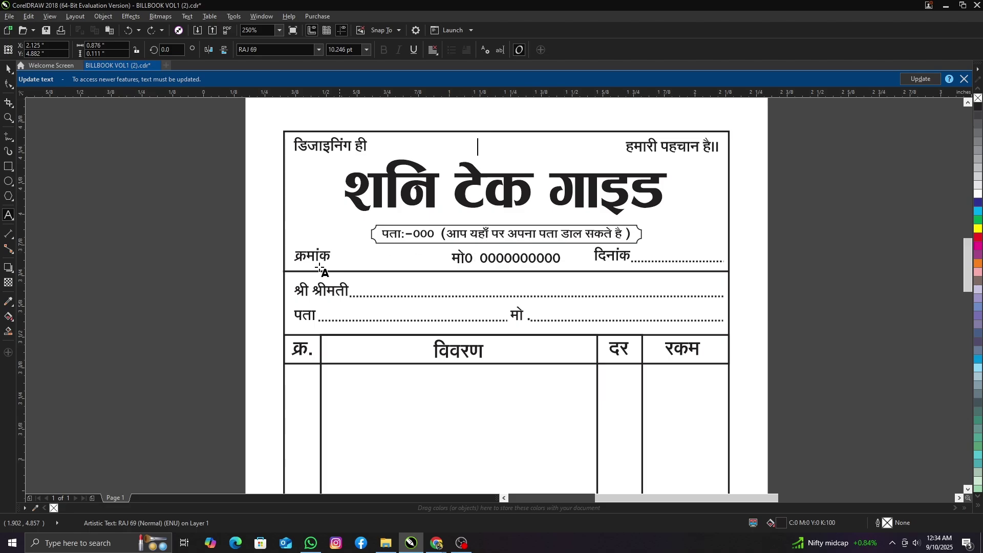
{"action": "scroll", "coordinate": [321, 258], "scroll_direction": "up", "scroll_amount": 2}
{"action": "left_click", "coordinate": [339, 224]}
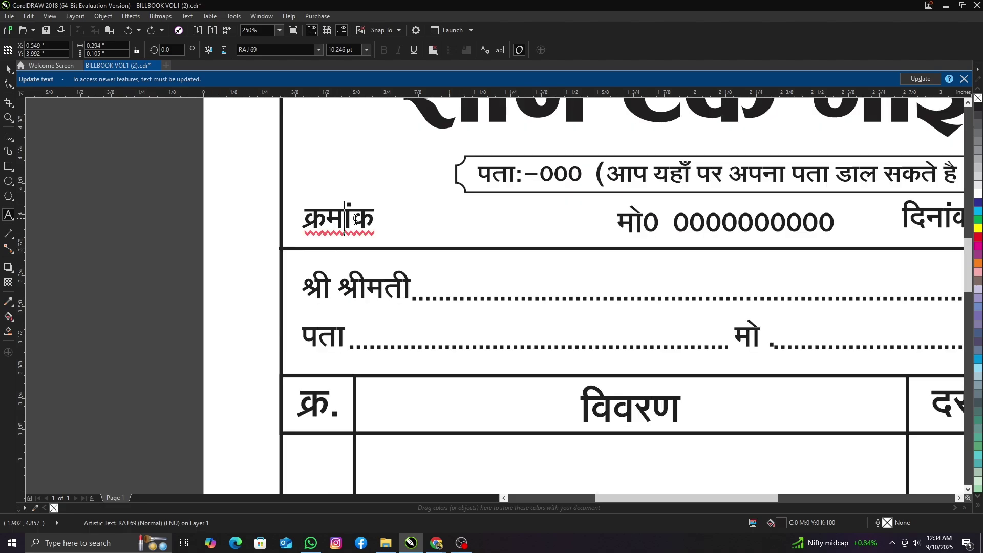
{"action": "left_click_drag", "start_coordinate": [377, 222], "coordinate": [282, 221]}
{"action": "type", "text": "केी"}
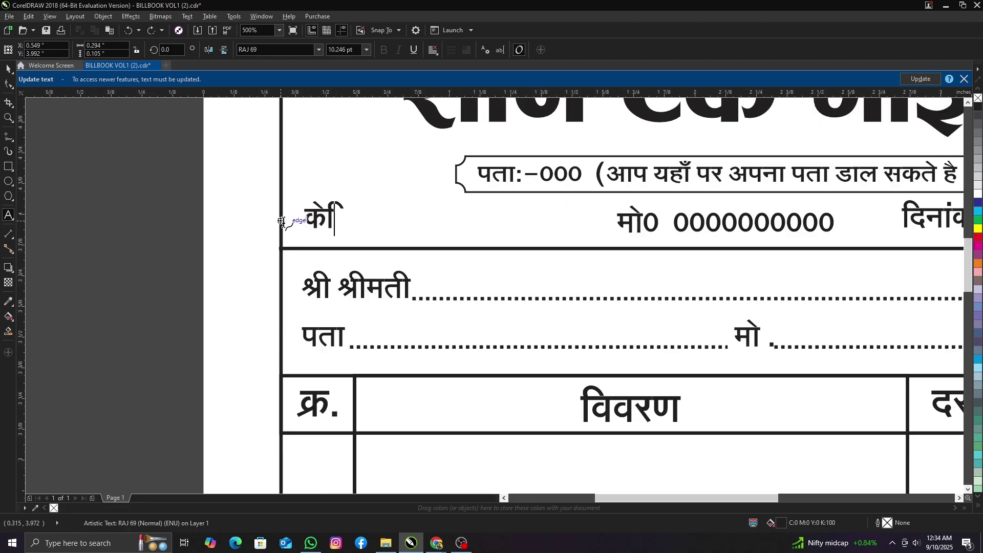
{"action": "type", "text": "तिजी"}
{"action": "key", "text": "BackSpace"}
{"action": "key", "text": "BackSpace"}
{"action": "key", "text": "BackSpace"}
{"action": "key", "text": "ctrl+z"}
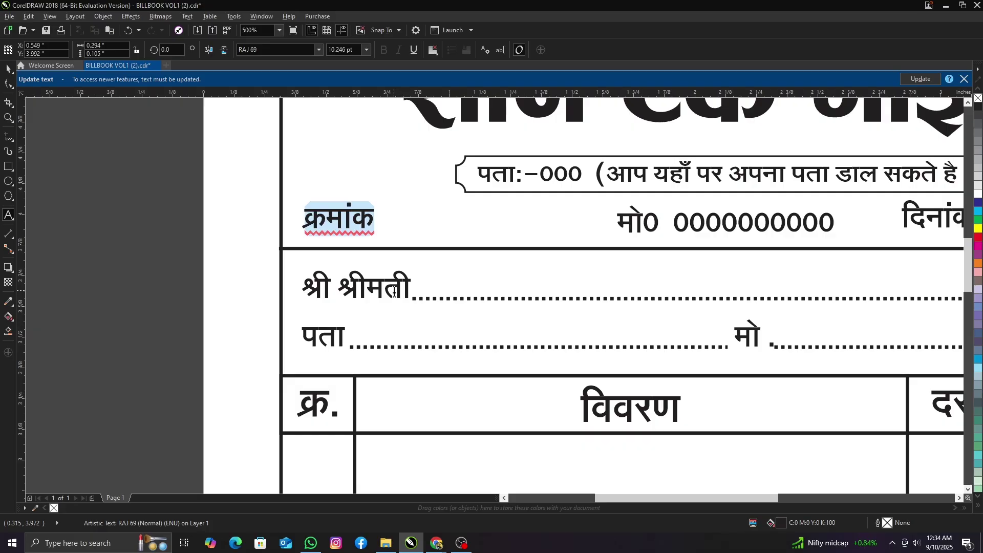
Test-replace the श्रीमती and पता labels, then restore both words
{"action": "double_click", "coordinate": [394, 293]}
{"action": "type", "text": "कहितकज"}
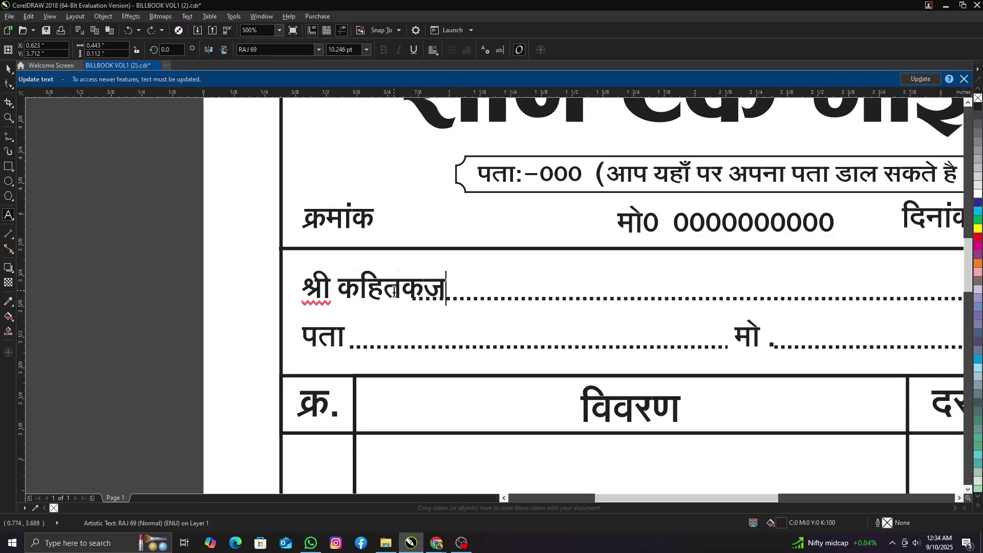
{"action": "type", "text": "ी"}
{"action": "key", "text": "BackSpace"}
{"action": "key", "text": "BackSpace"}
{"action": "key", "text": "BackSpace"}
{"action": "key", "text": "ctrl+z"}
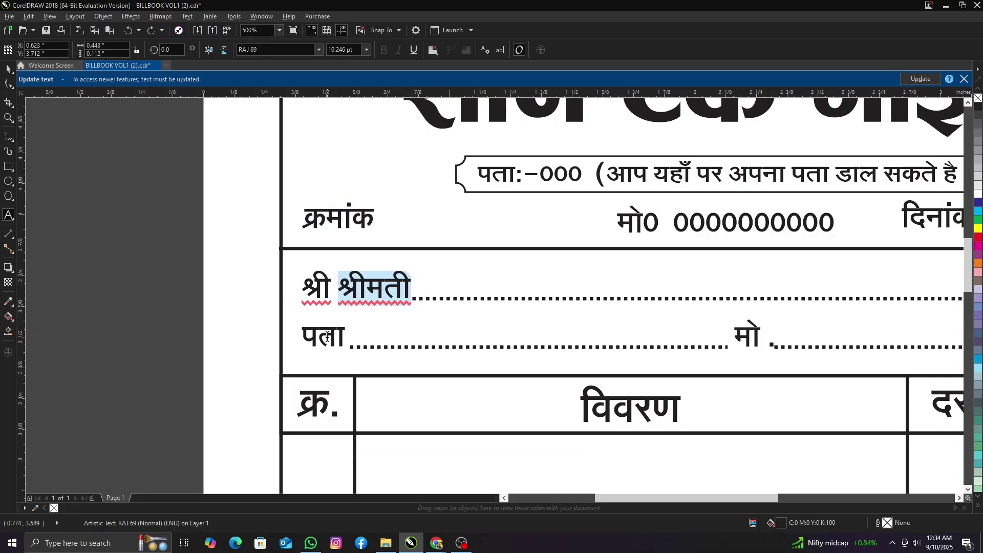
{"action": "double_click", "coordinate": [328, 336]}
{"action": "key", "text": "BackSpace"}
{"action": "type", "text": "हित"}
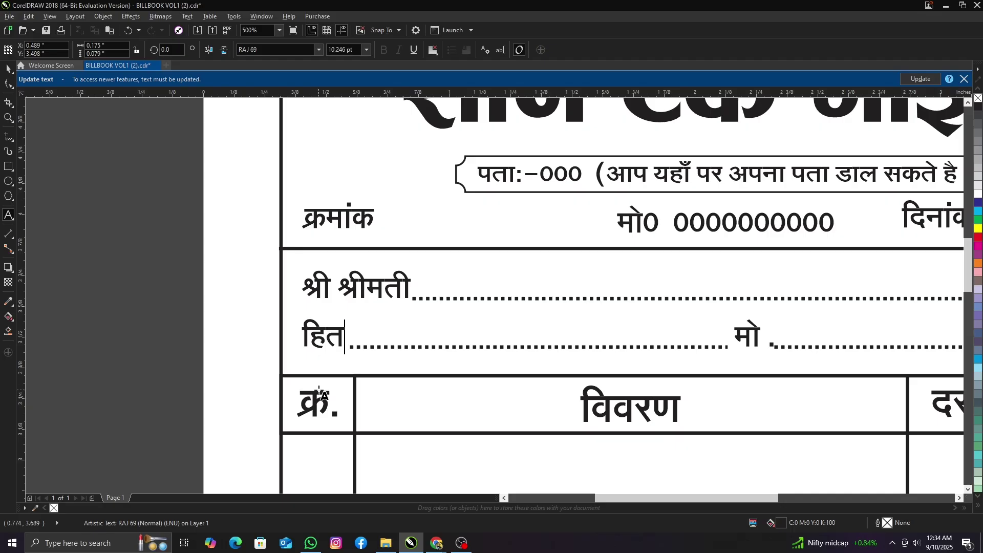
{"action": "key", "text": "BackSpace"}
{"action": "key", "text": "BackSpace"}
{"action": "key", "text": "BackSpace"}
{"action": "key", "text": "ctrl+z"}
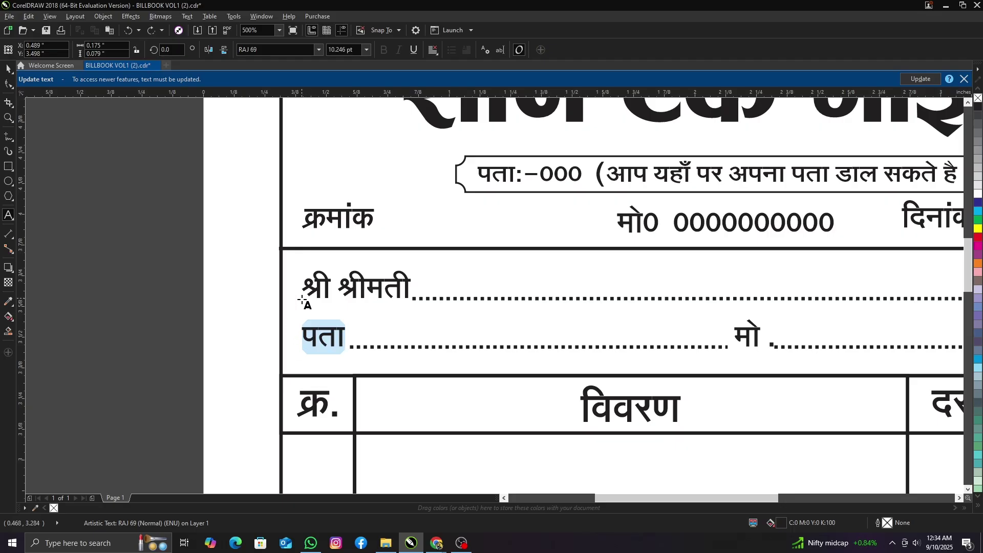
{"action": "key", "text": "BackSpace"}
{"action": "scroll", "coordinate": [302, 298], "scroll_direction": "down", "scroll_amount": 3}
{"action": "key", "text": "ctrl+z"}
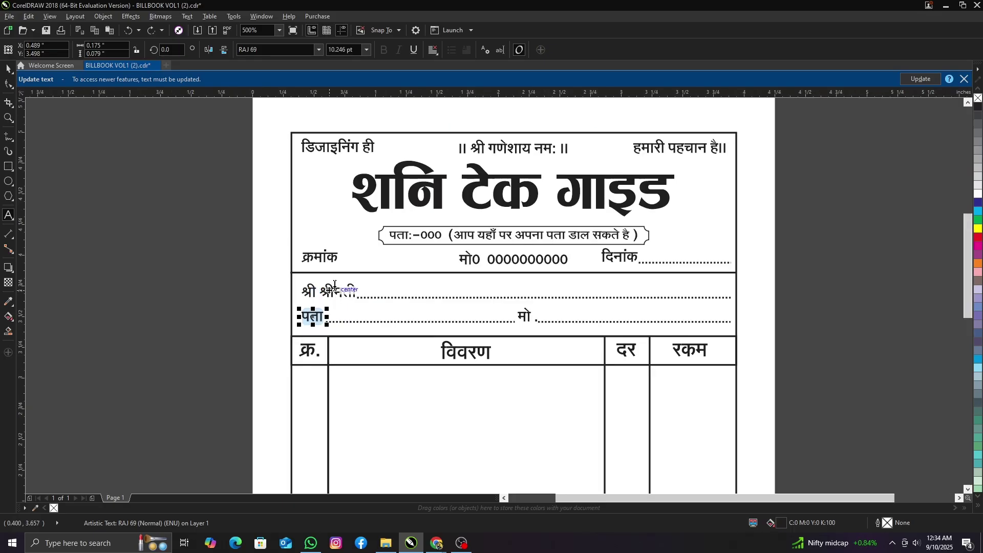
Add test characters after यहाँ in the address line, then delete them
{"action": "left_click", "coordinate": [499, 239]}
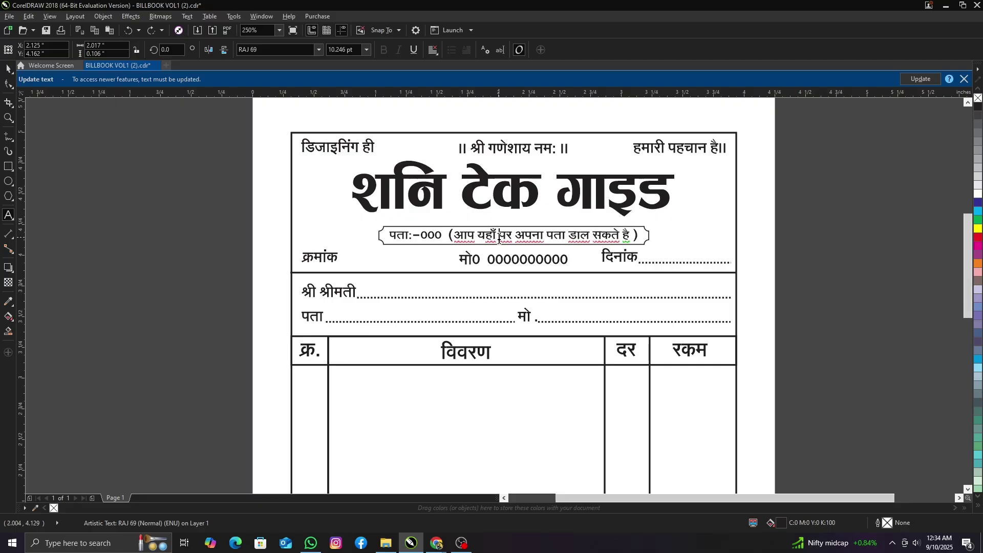
{"action": "type", "text": "कहितज"}
{"action": "key", "text": "BackSpace"}
{"action": "key", "text": "BackSpace"}
{"action": "key", "text": "BackSpace"}
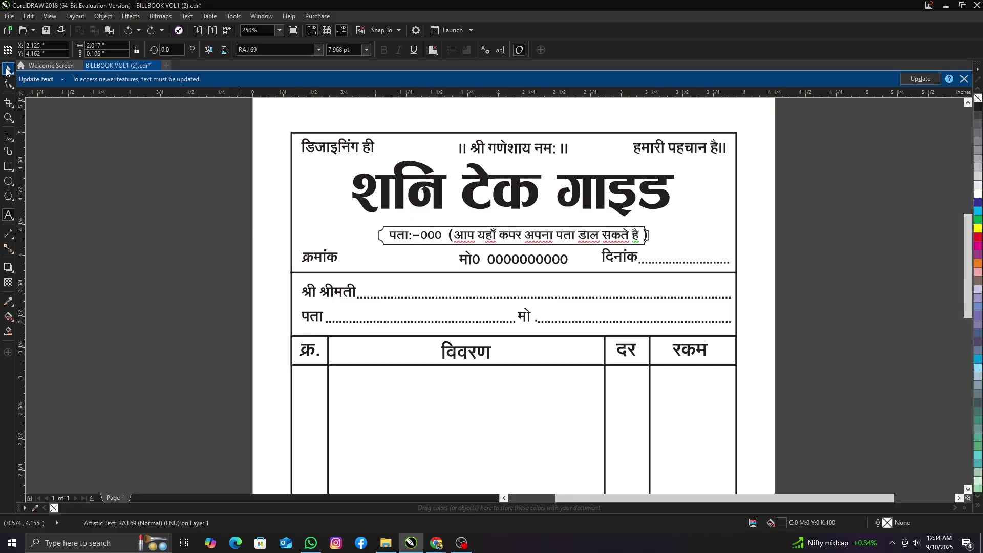
{"action": "key", "text": "BackSpace"}
{"action": "left_click", "coordinate": [8, 69]}
{"action": "left_click", "coordinate": [260, 179]}
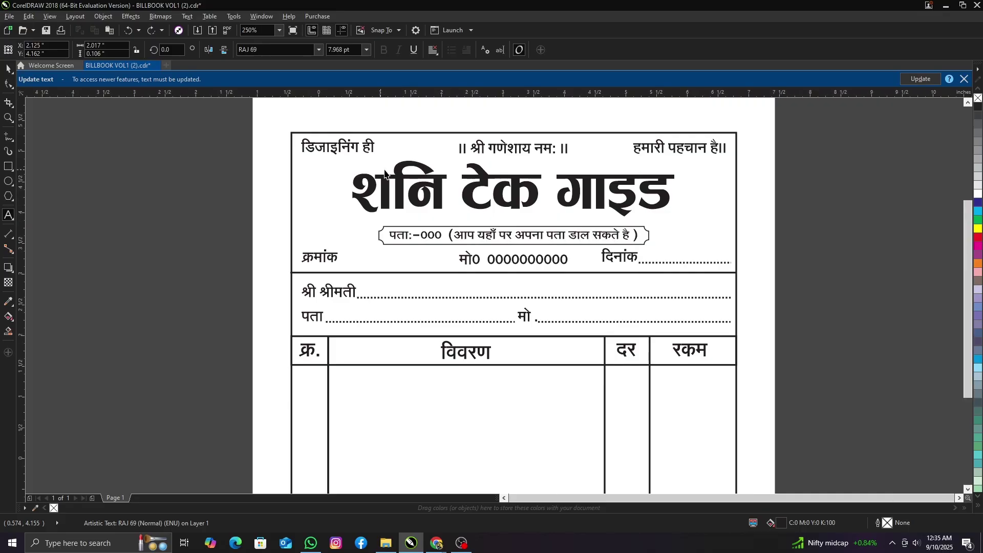
{"action": "scroll", "coordinate": [435, 367], "scroll_direction": "down", "scroll_amount": 2}
{"action": "scroll", "coordinate": [409, 443], "scroll_direction": "up", "scroll_amount": 2}
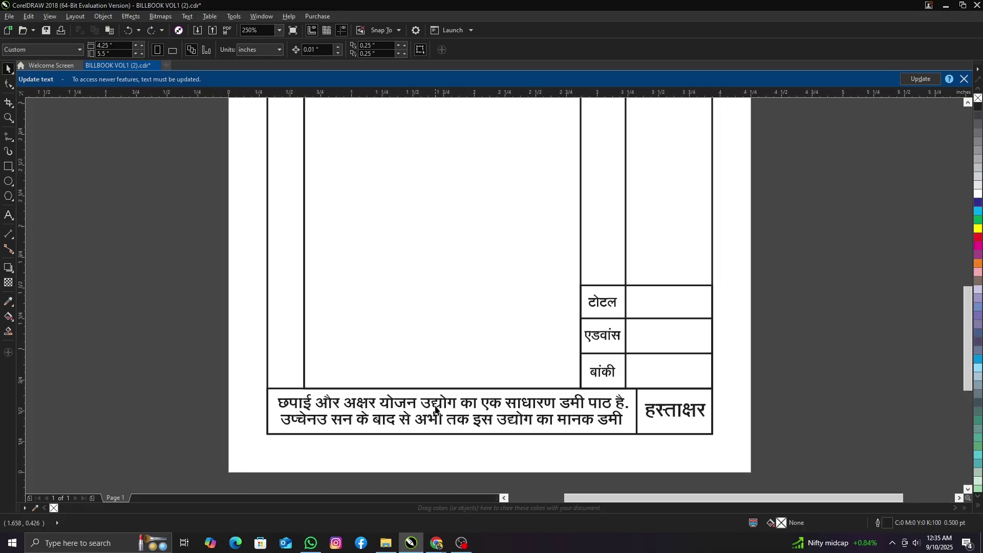
Test-edit the footer disclaimer and हस्ताक्षर label, undo both, and deselect
{"action": "left_click", "coordinate": [435, 402]}
{"action": "double_click", "coordinate": [434, 402]}
{"action": "type", "text": "कहितजह"}
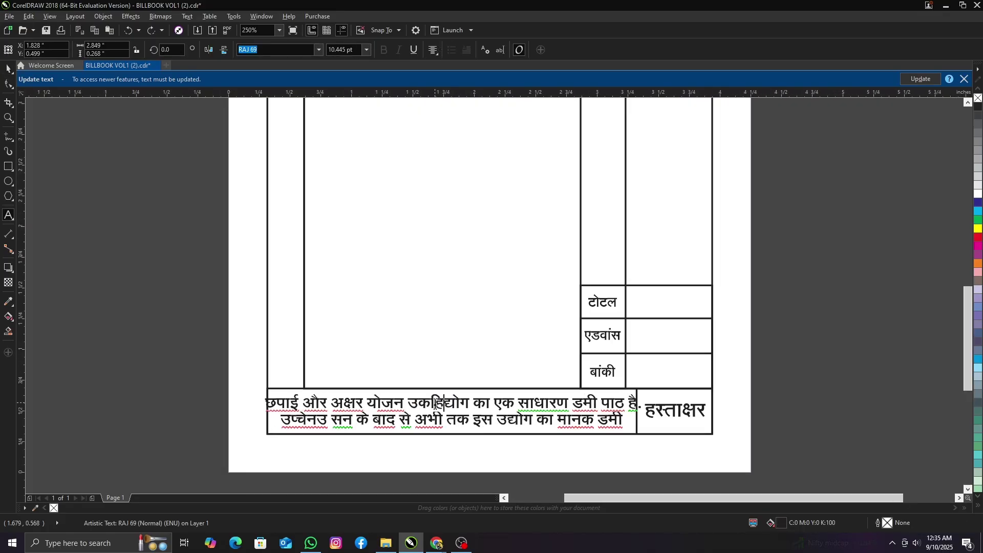
{"action": "key", "text": "ctrl+z"}
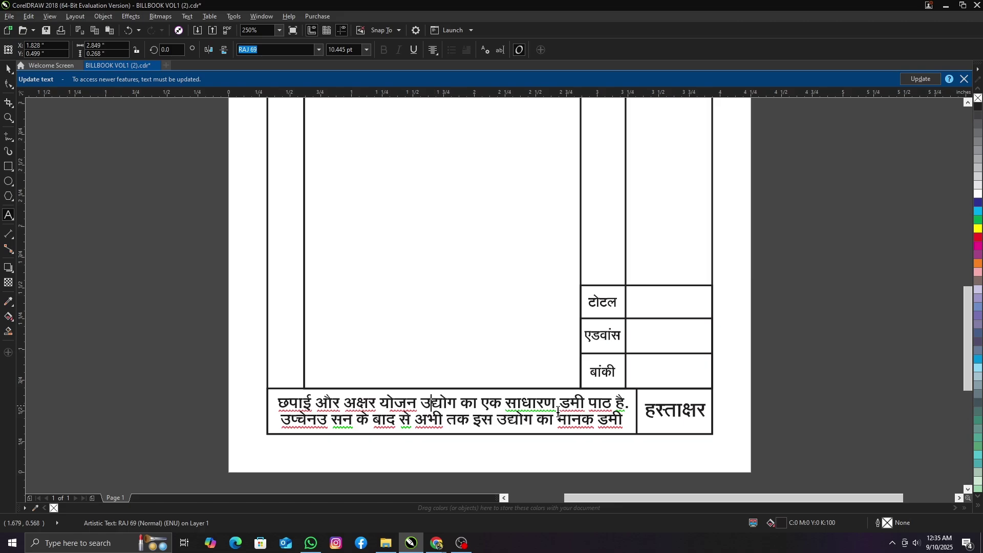
{"action": "double_click", "coordinate": [666, 413]}
{"action": "type", "text": "कहि"}
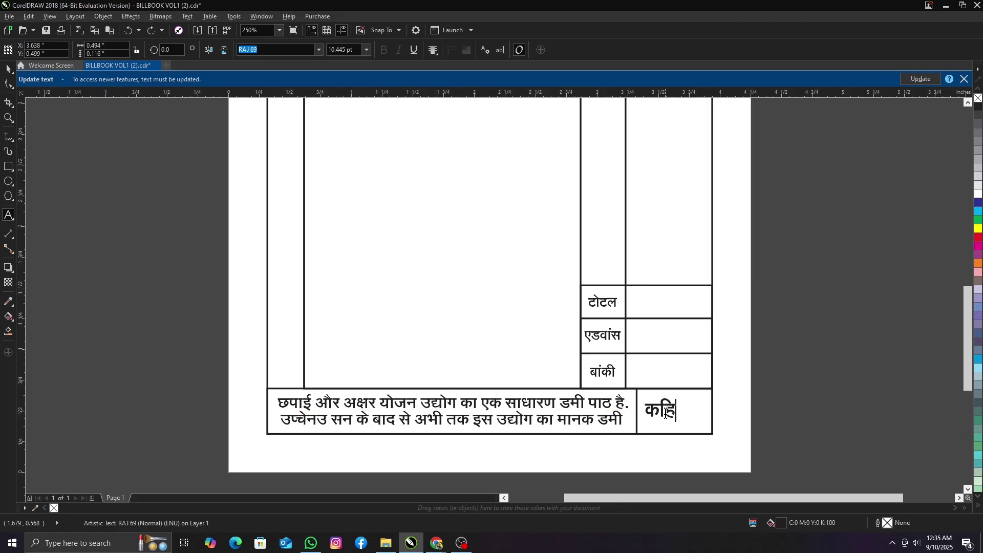
{"action": "type", "text": "क"}
{"action": "key", "text": "ctrl+z"}
{"action": "key", "text": "ctrl+z"}
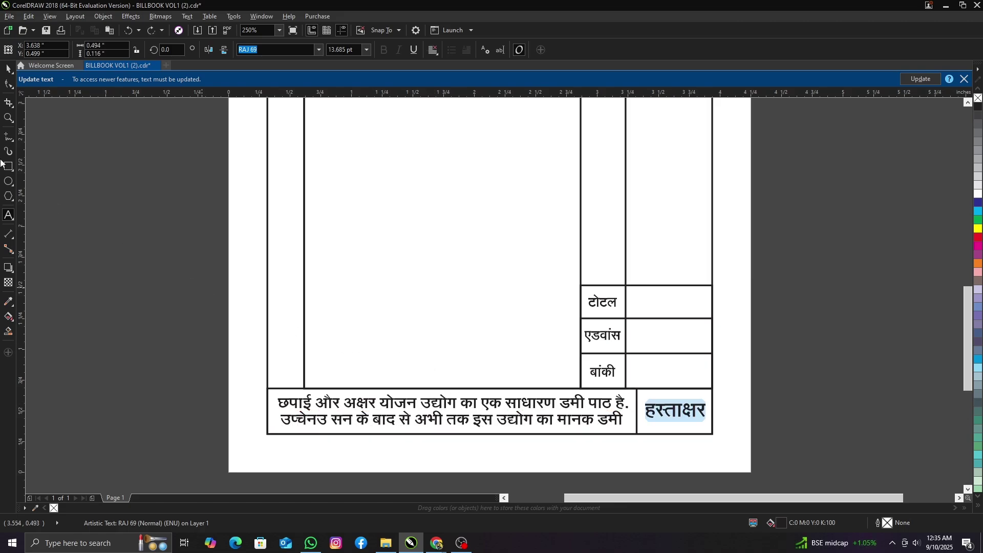
{"action": "left_click", "coordinate": [7, 77]}
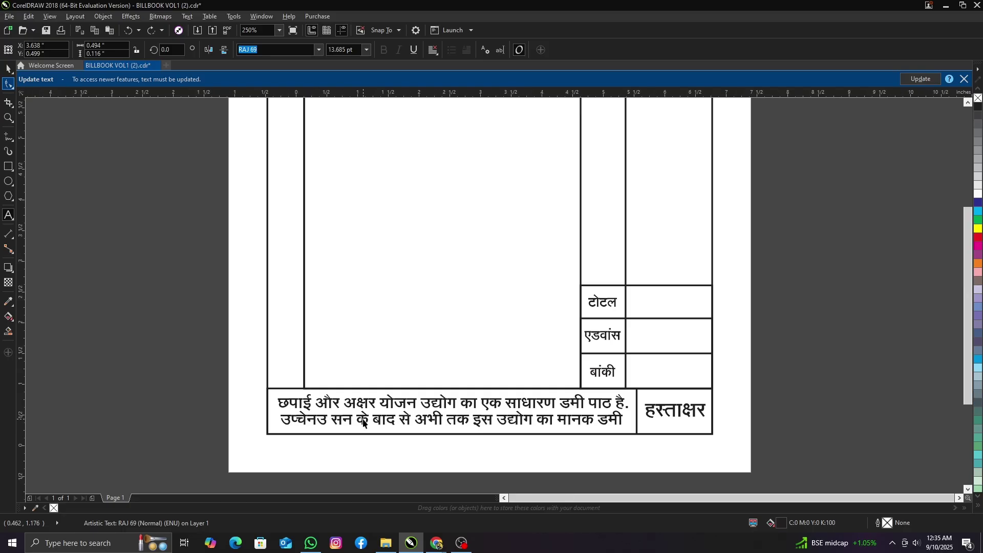
{"action": "scroll", "coordinate": [367, 404], "scroll_direction": "down", "scroll_amount": 2}
{"action": "key", "text": "Escape"}
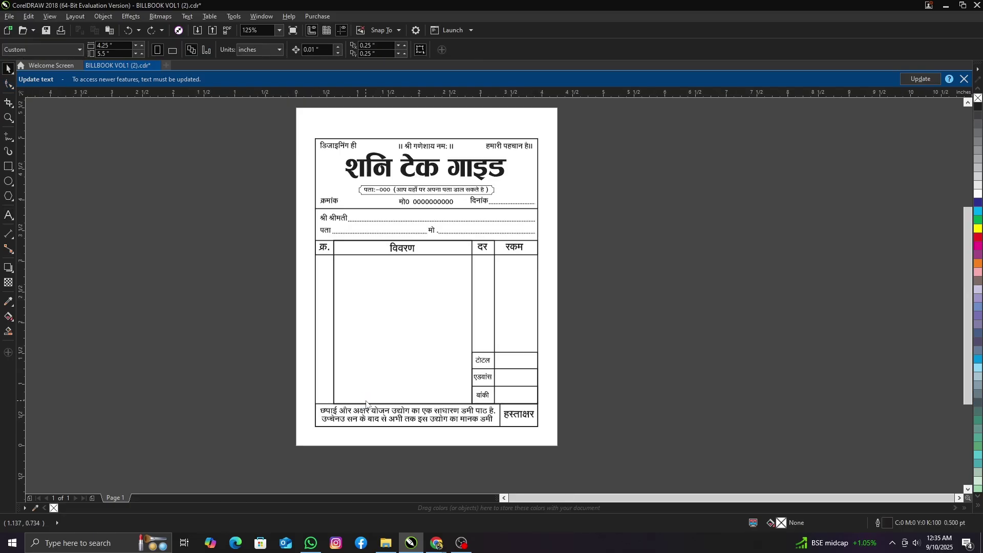
{"action": "key", "text": "alt+Tab"}
{"action": "key", "text": "alt+Tab"}
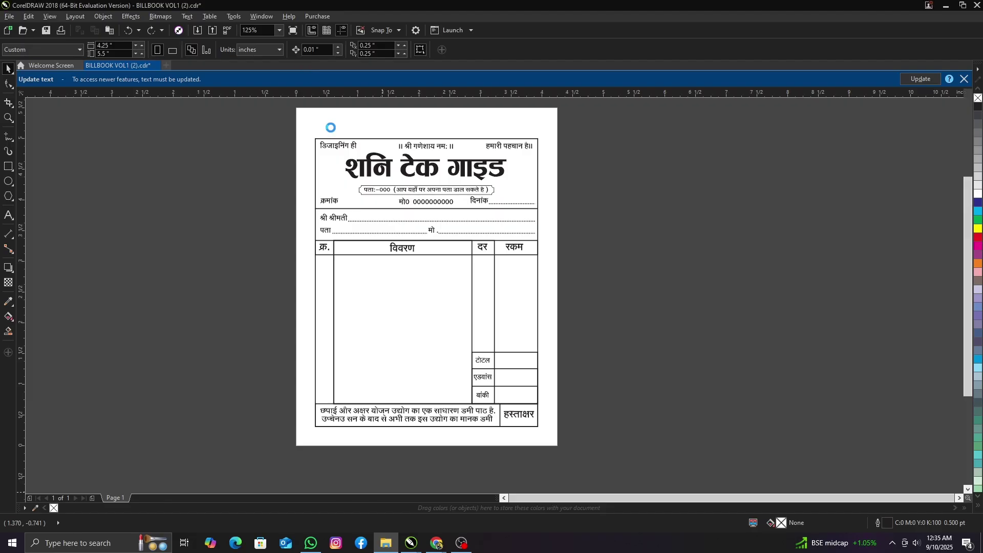
Check the jewellers' Hindi shop-name heading is editable text, leaving it unchanged
{"action": "key", "text": "ctrl+v"}
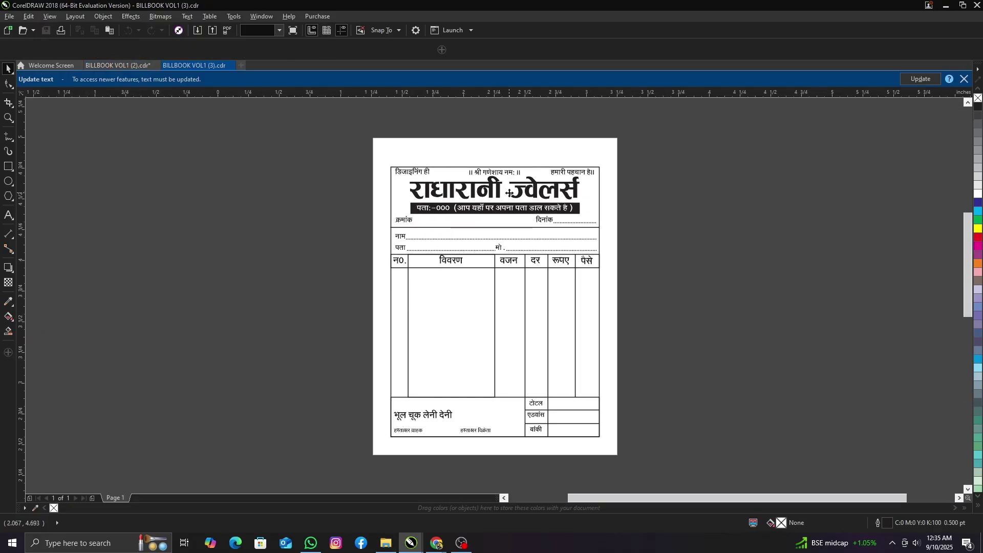
{"action": "scroll", "coordinate": [503, 197], "scroll_direction": "up", "scroll_amount": 2}
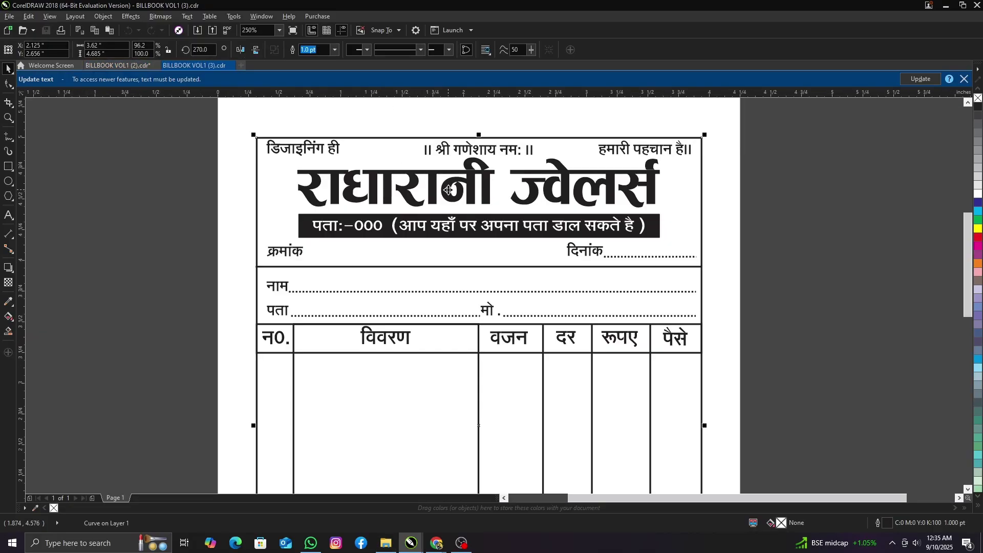
{"action": "key", "text": "F10"}
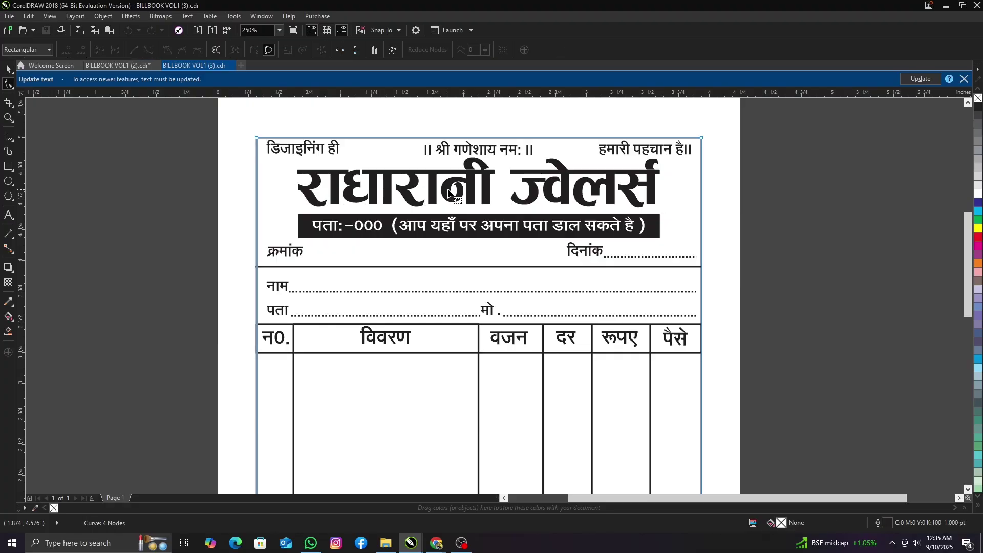
{"action": "left_click", "coordinate": [8, 68]}
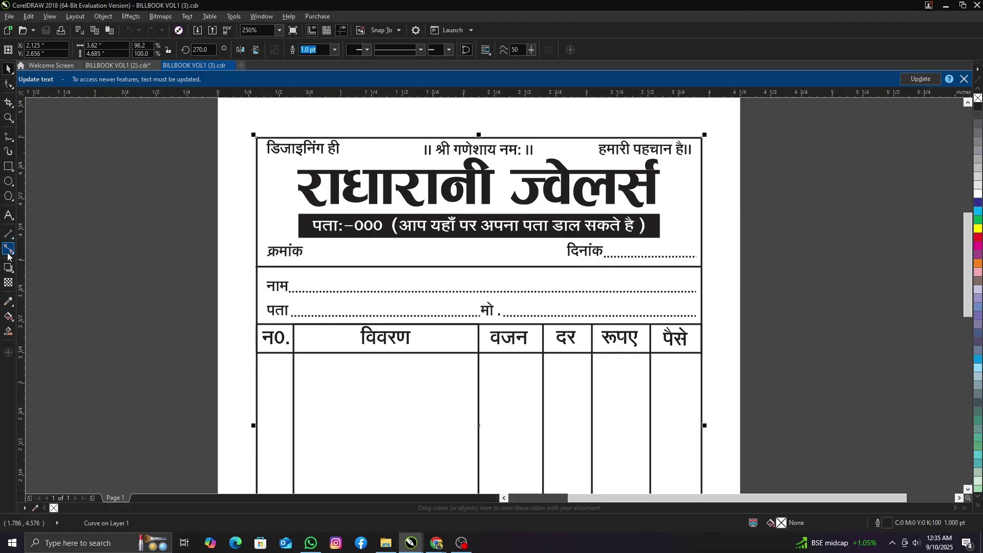
{"action": "double_click", "coordinate": [470, 182]}
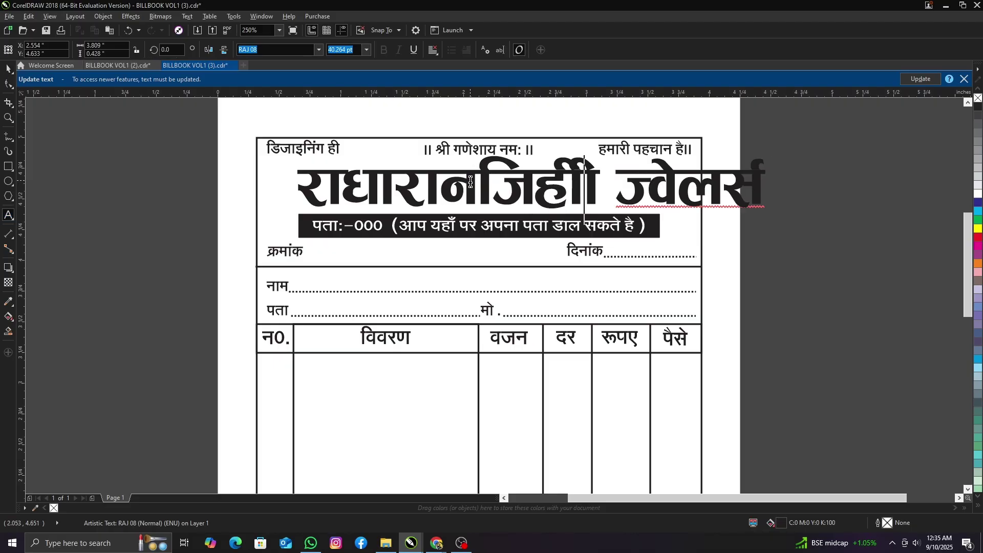
{"action": "scroll", "coordinate": [414, 167], "scroll_direction": "down", "scroll_amount": 2}
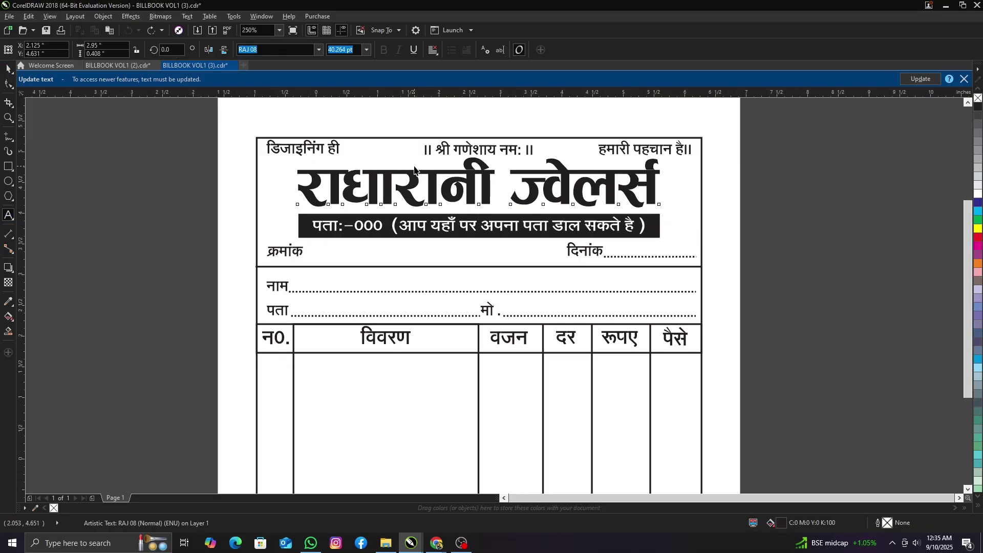
{"action": "left_click", "coordinate": [386, 543]}
Open BILLBOOK VOL1 (22).cdr and test-edit the STG BOREWELLS title
{"action": "double_click", "coordinate": [459, 162]}
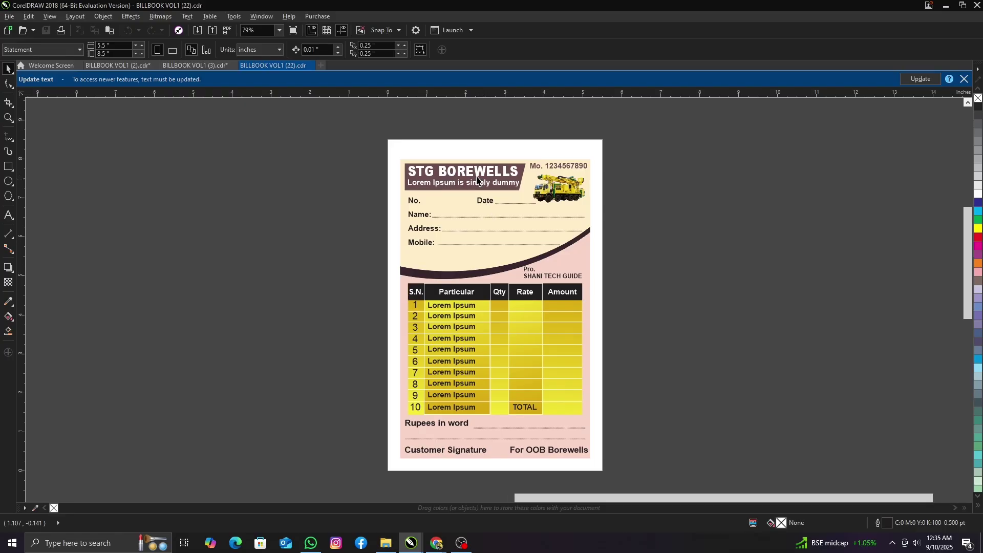
{"action": "scroll", "coordinate": [487, 204], "scroll_direction": "up", "scroll_amount": 2}
{"action": "left_click", "coordinate": [483, 159]}
{"action": "double_click", "coordinate": [482, 159]}
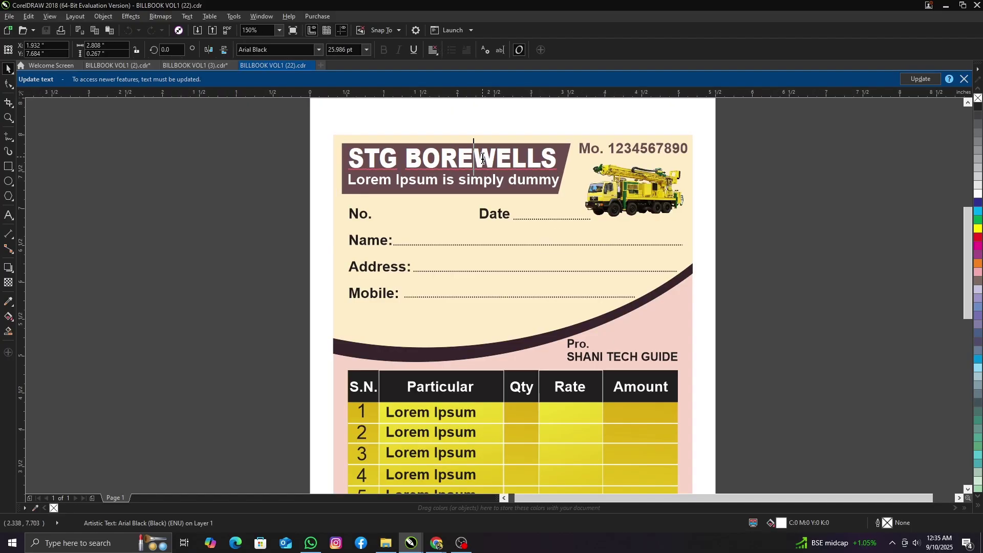
{"action": "type", "text": "dfgrt"}
{"action": "key", "text": "BackSpace"}
{"action": "key", "text": "BackSpace"}
{"action": "key", "text": "BackSpace"}
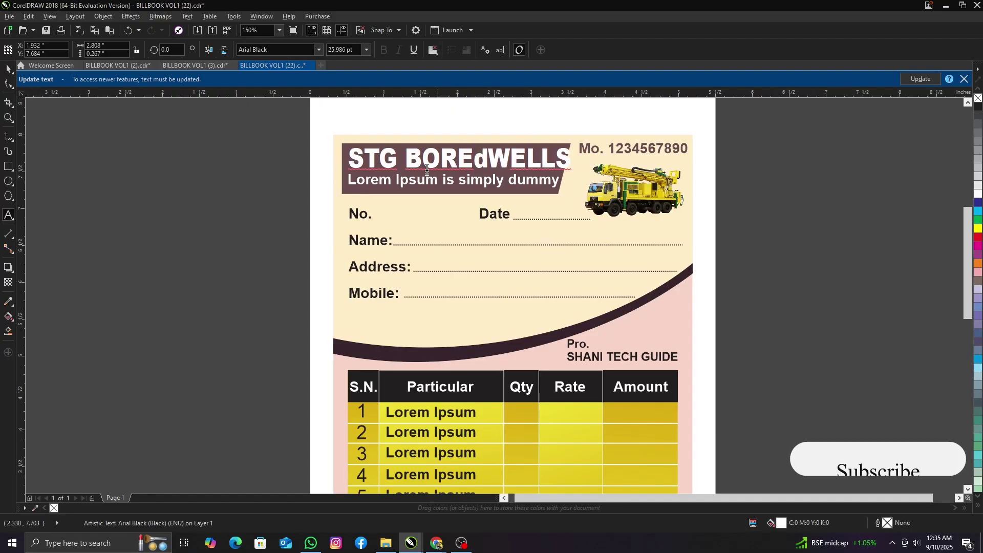
Type test letters into the No. label, then undo to restore its original text
{"action": "left_click", "coordinate": [358, 217]}
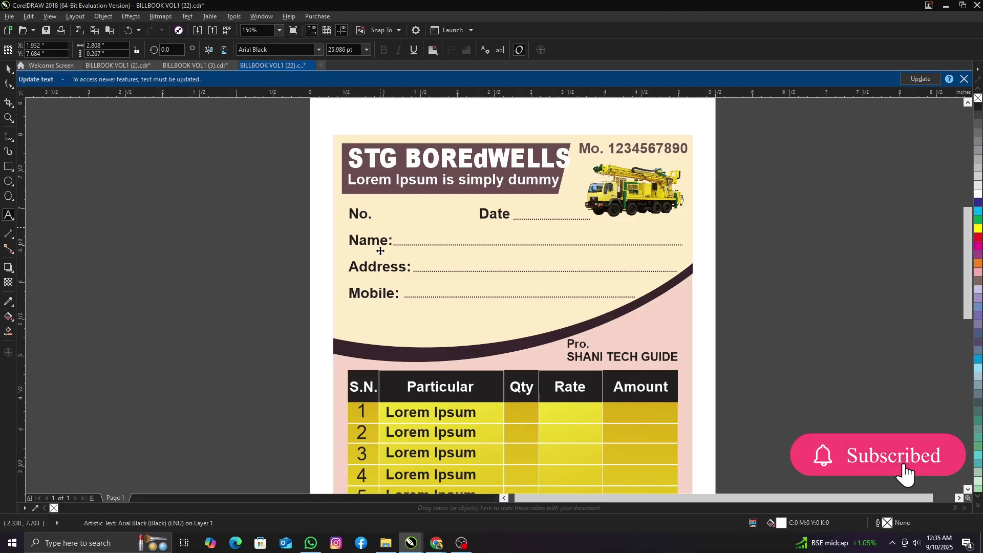
{"action": "type", "text": "dsfgvr"}
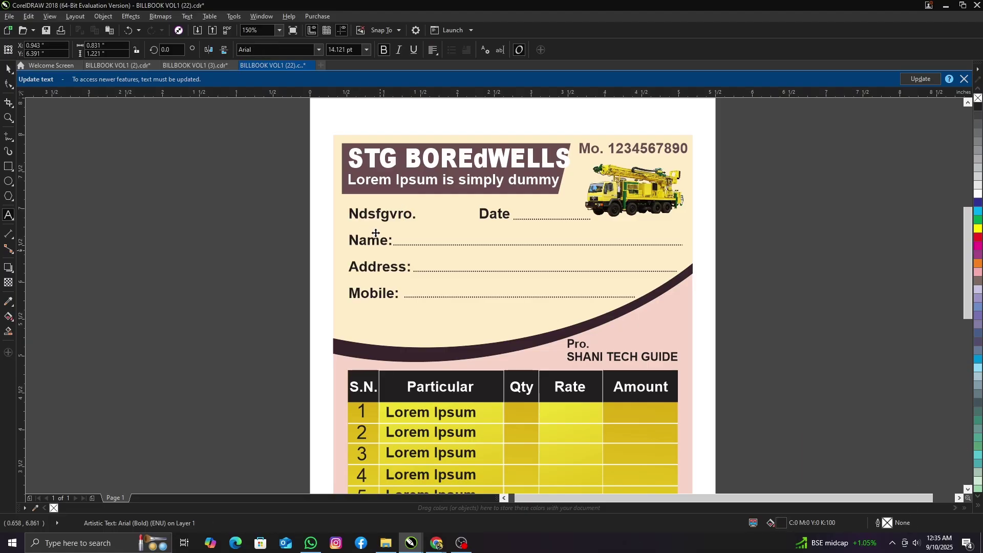
{"action": "left_click", "coordinate": [375, 233]}
{"action": "left_click", "coordinate": [3, 69]}
{"action": "key", "text": "ctrl+z"}
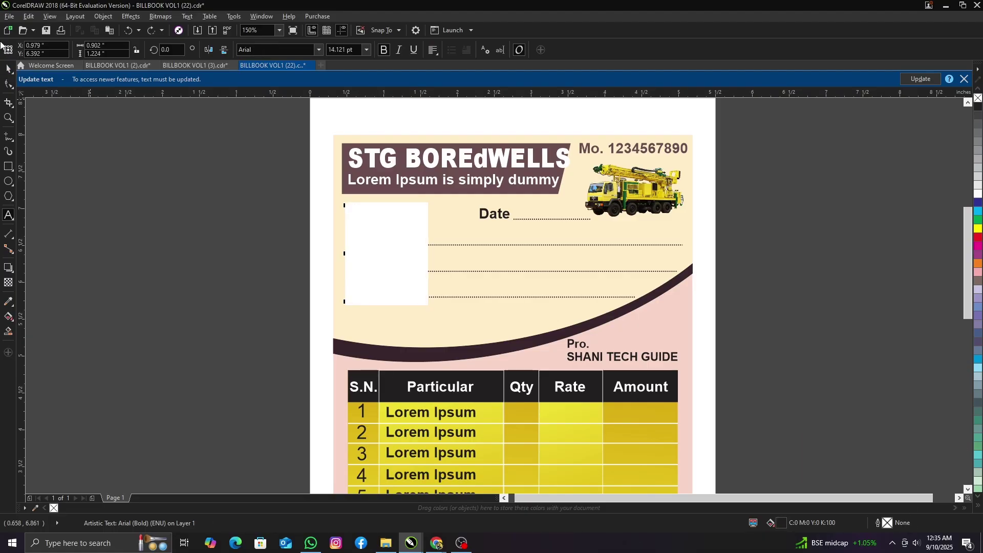
{"action": "left_click", "coordinate": [302, 205]}
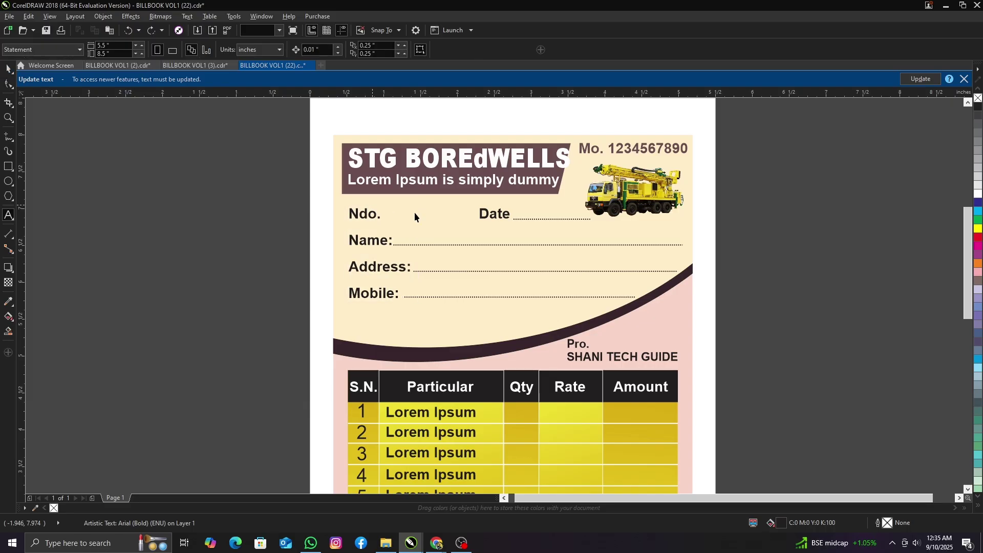
{"action": "key", "text": "ctrl+z"}
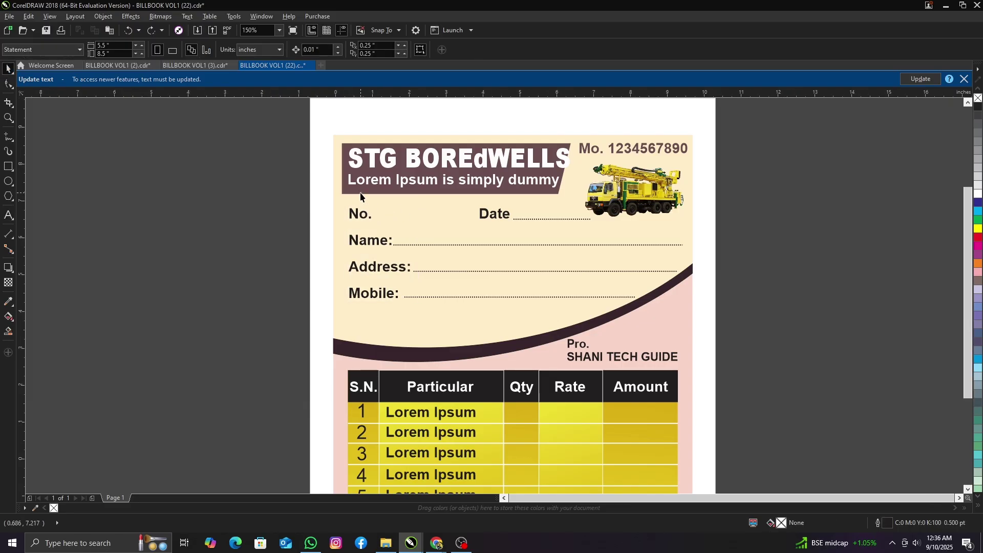
{"action": "scroll", "coordinate": [360, 198], "scroll_direction": "down", "scroll_amount": 2}
{"action": "scroll", "coordinate": [419, 375], "scroll_direction": "up", "scroll_amount": 2}
{"action": "scroll", "coordinate": [383, 307], "scroll_direction": "up", "scroll_amount": 4}
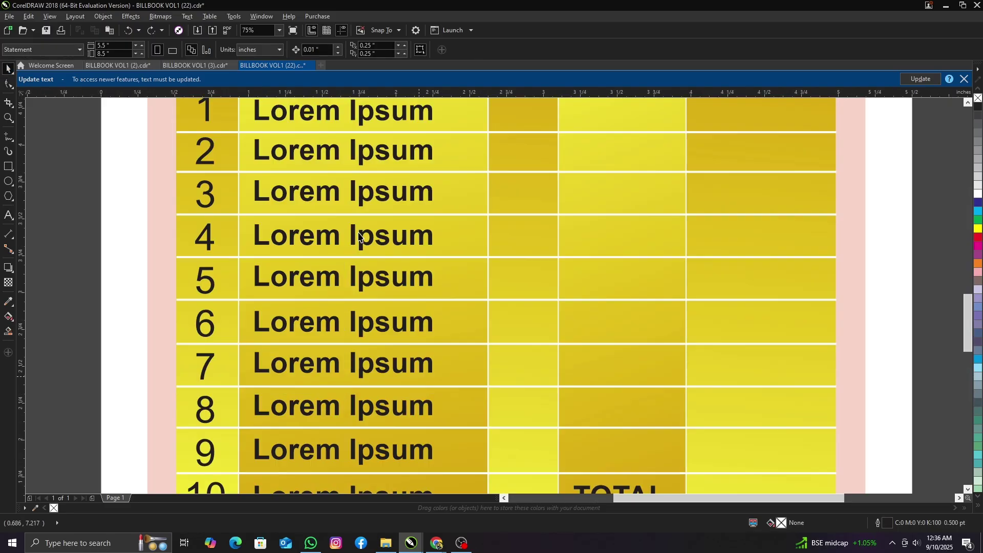
Add and delete test letters in the row 4 and row 5 Lorem Ipsum text
{"action": "double_click", "coordinate": [361, 242]}
{"action": "type", "text": "sd"}
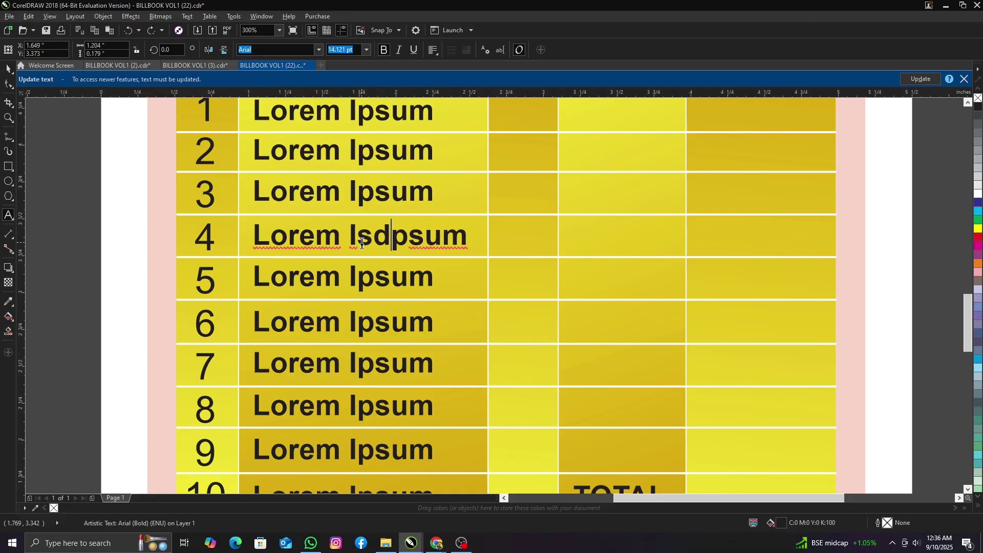
{"action": "type", "text": "fr"}
{"action": "key", "text": "BackSpace"}
{"action": "key", "text": "BackSpace"}
{"action": "key", "text": "BackSpace"}
{"action": "left_click", "coordinate": [356, 274]}
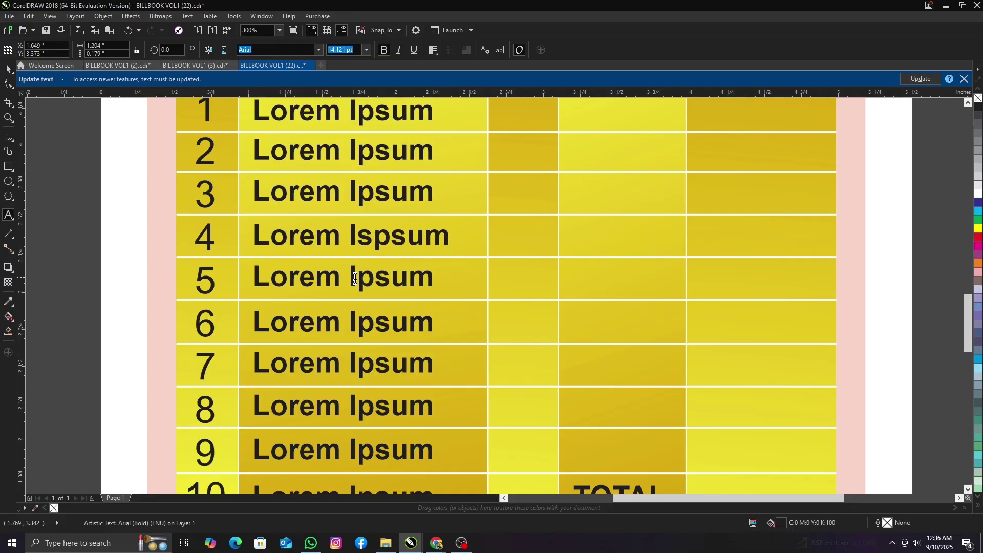
{"action": "type", "text": "dfv"}
{"action": "key", "text": "BackSpace"}
{"action": "key", "text": "BackSpace"}
{"action": "key", "text": "BackSpace"}
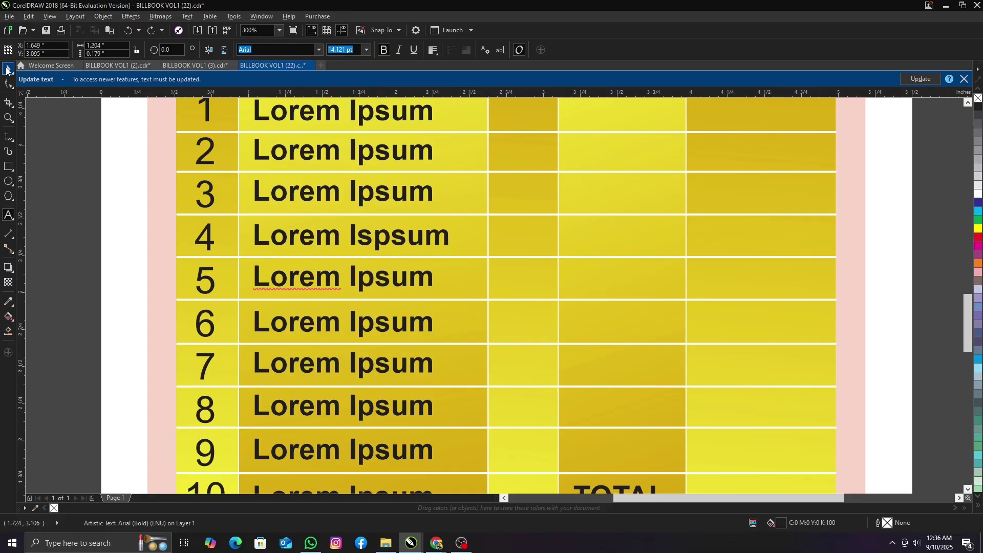
{"action": "left_click", "coordinate": [9, 69]}
{"action": "scroll", "coordinate": [409, 326], "scroll_direction": "down", "scroll_amount": 3}
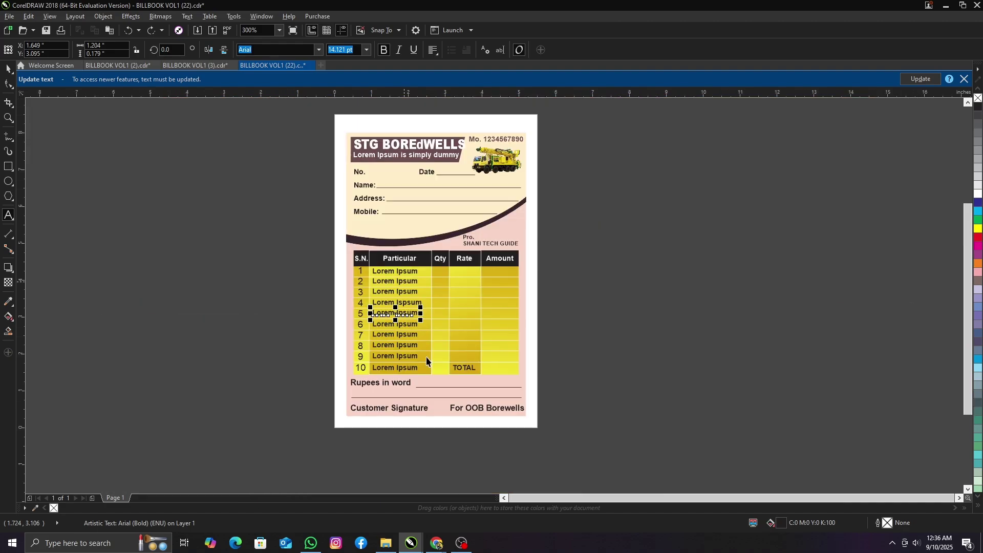
{"action": "scroll", "coordinate": [434, 341], "scroll_direction": "down", "scroll_amount": 2}
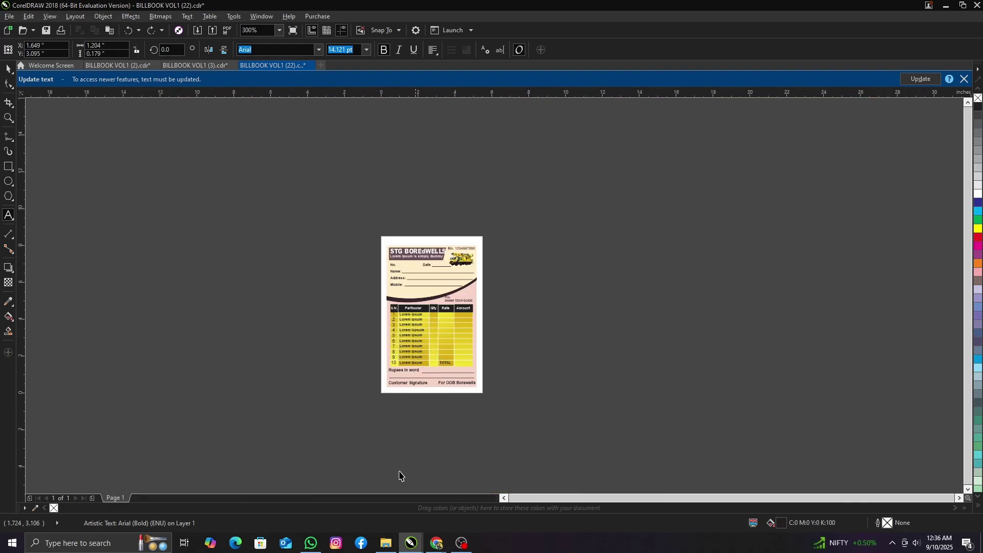
{"action": "left_click", "coordinate": [386, 543]}
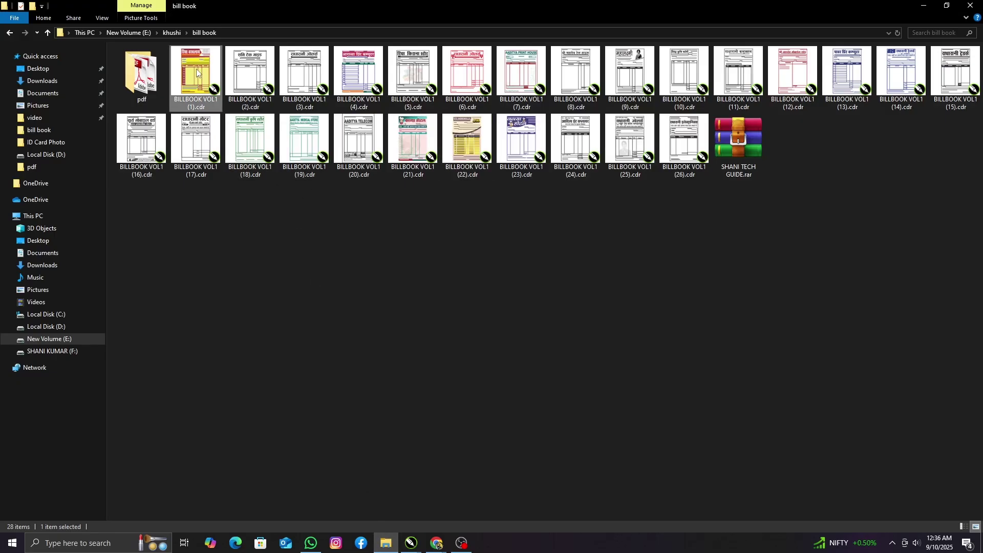
{"action": "key", "text": "alt+Tab"}
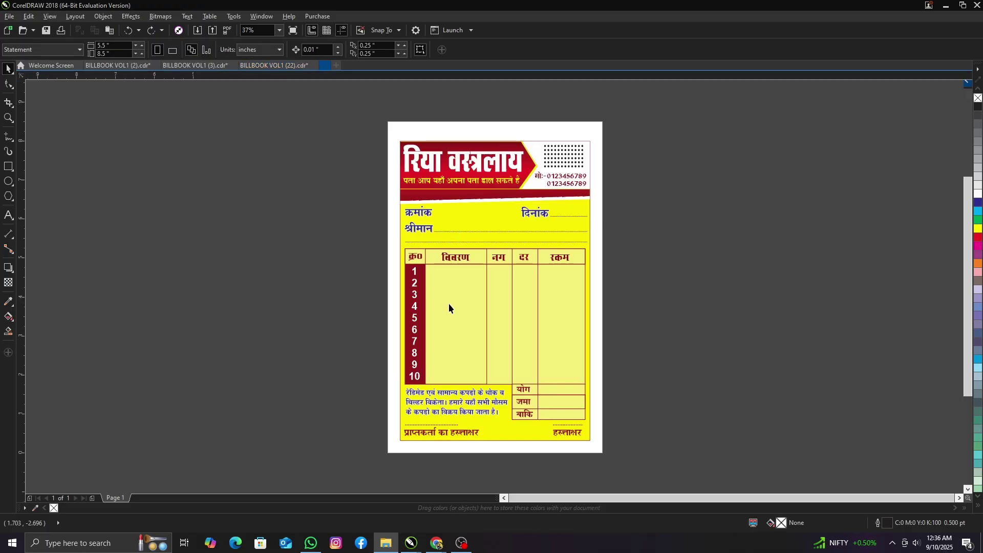
Lighten the bill's yellow background fill to a paler yellow
{"action": "scroll", "coordinate": [581, 388], "scroll_direction": "up", "scroll_amount": 2}
{"action": "scroll", "coordinate": [582, 388], "scroll_direction": "up", "scroll_amount": 2}
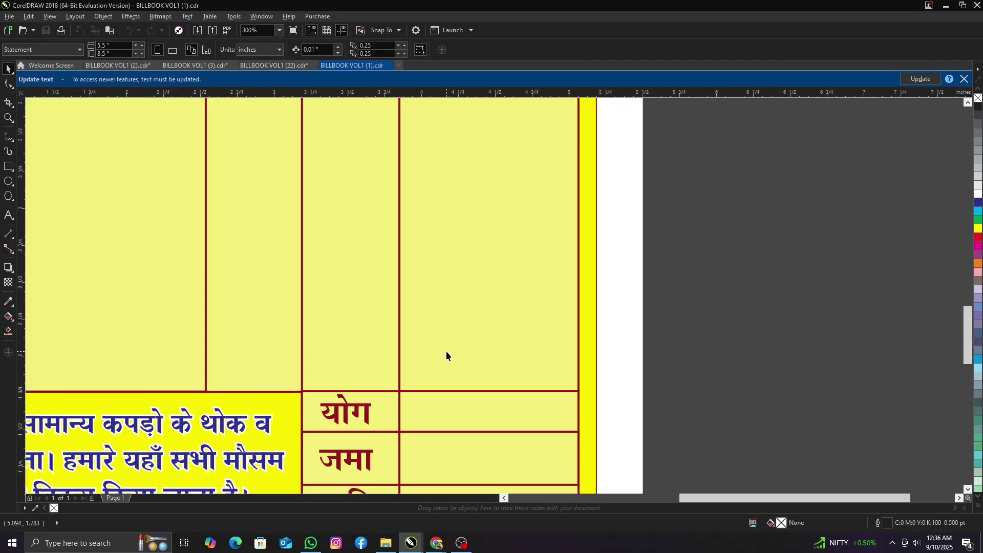
{"action": "scroll", "coordinate": [446, 352], "scroll_direction": "down", "scroll_amount": 2}
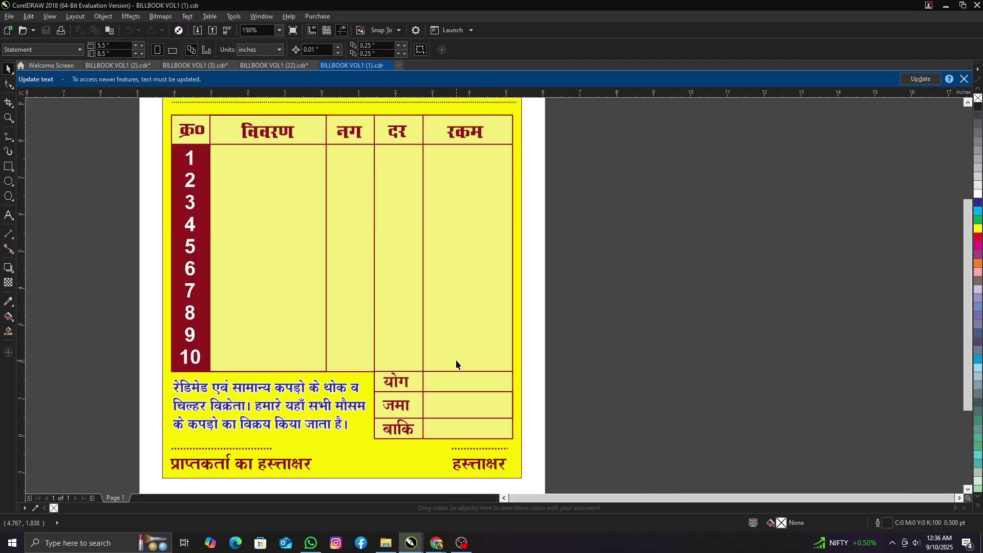
{"action": "scroll", "coordinate": [456, 364], "scroll_direction": "down", "scroll_amount": 2}
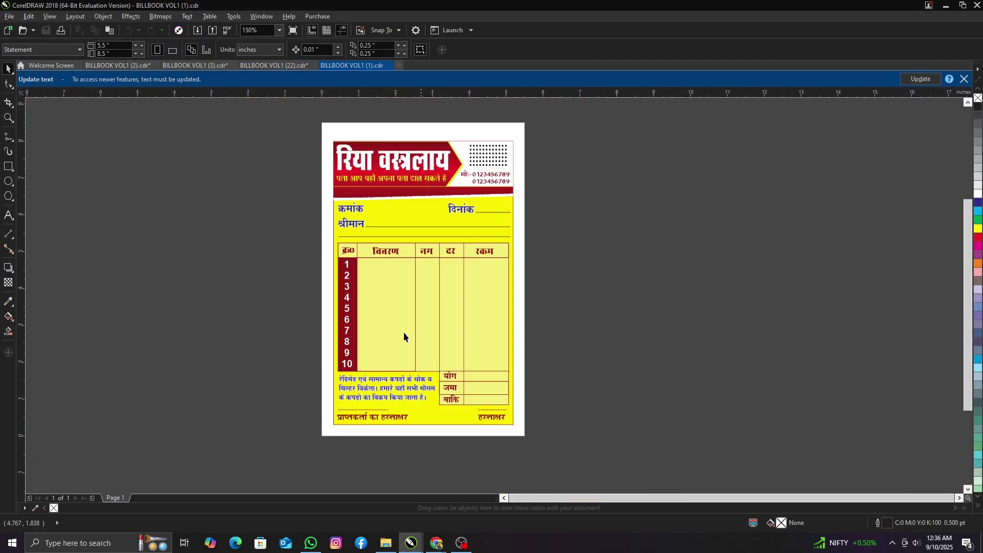
{"action": "left_click", "coordinate": [505, 207]}
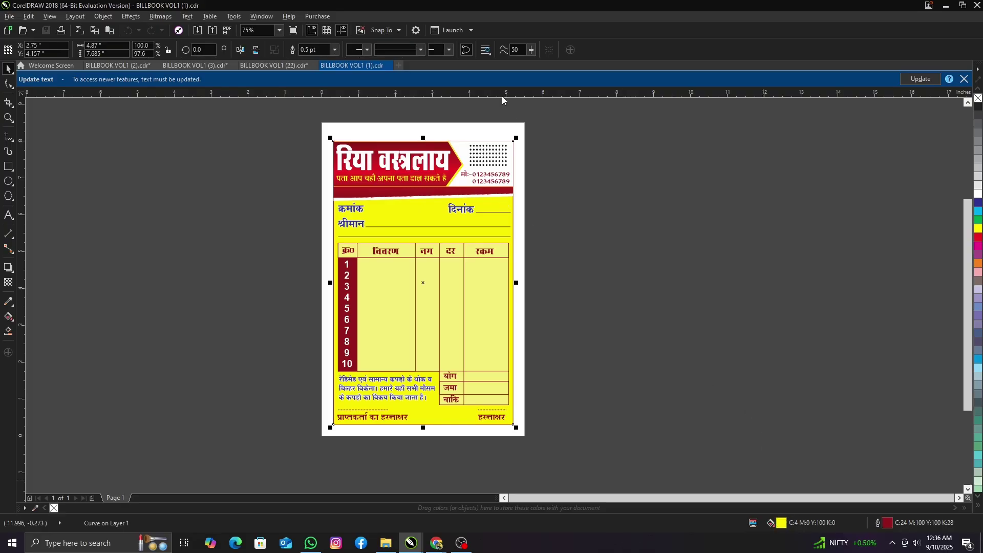
{"action": "key", "text": "shift+F11"}
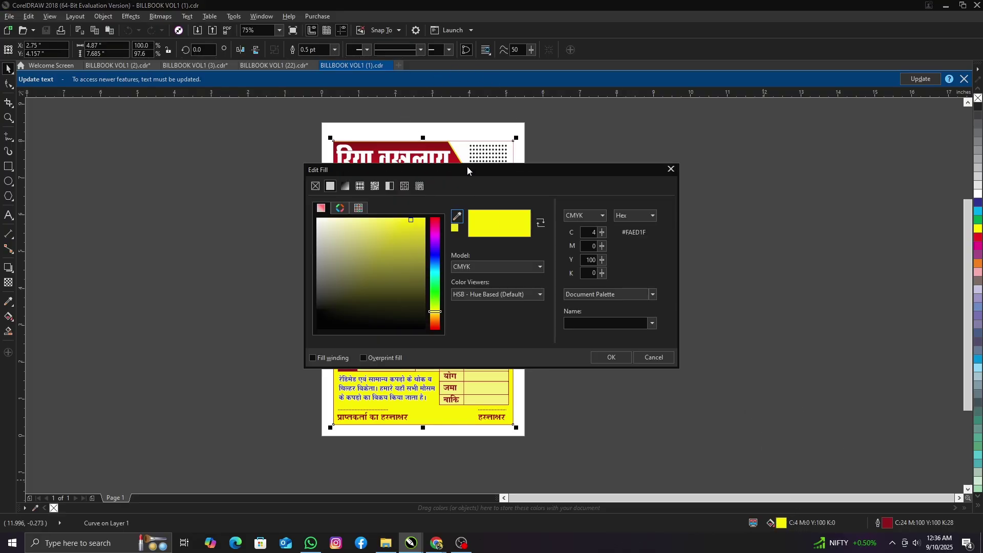
{"action": "left_click_drag", "start_coordinate": [467, 171], "coordinate": [779, 143]}
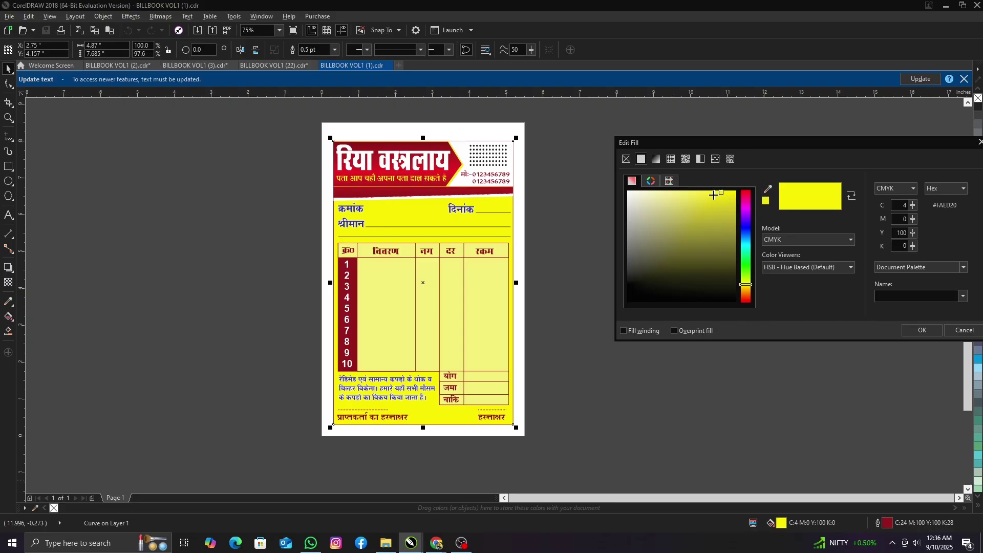
{"action": "left_click_drag", "start_coordinate": [720, 194], "coordinate": [698, 198]}
{"action": "left_click_drag", "start_coordinate": [690, 197], "coordinate": [676, 197]}
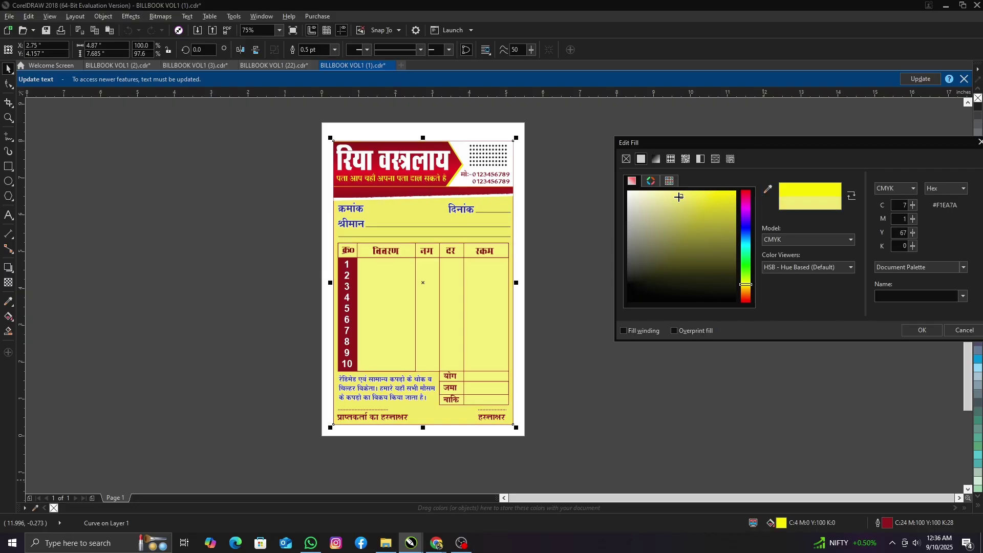
{"action": "left_click", "coordinate": [921, 329]}
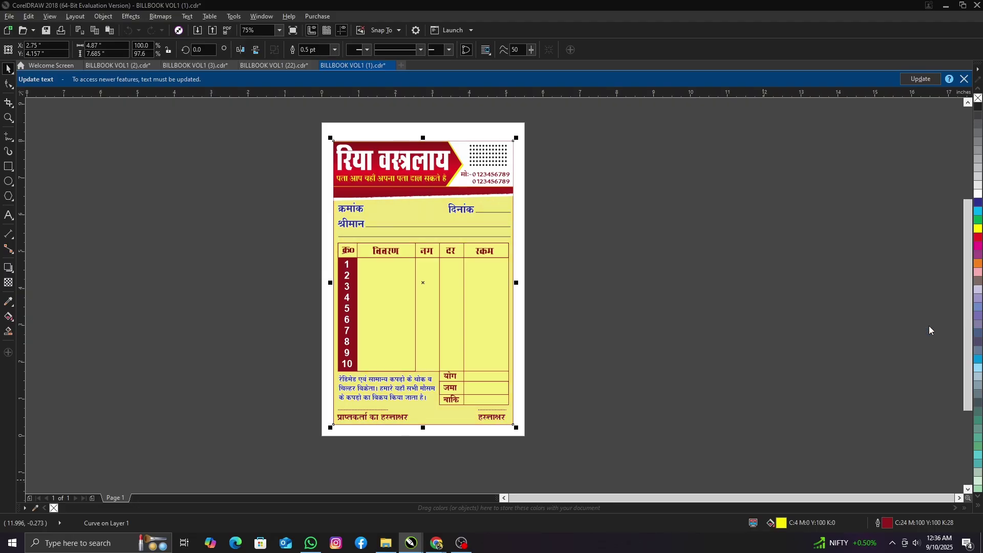
Give the item table a pale cream uniform fill (#FAF9D8)
{"action": "left_click", "coordinate": [499, 306]}
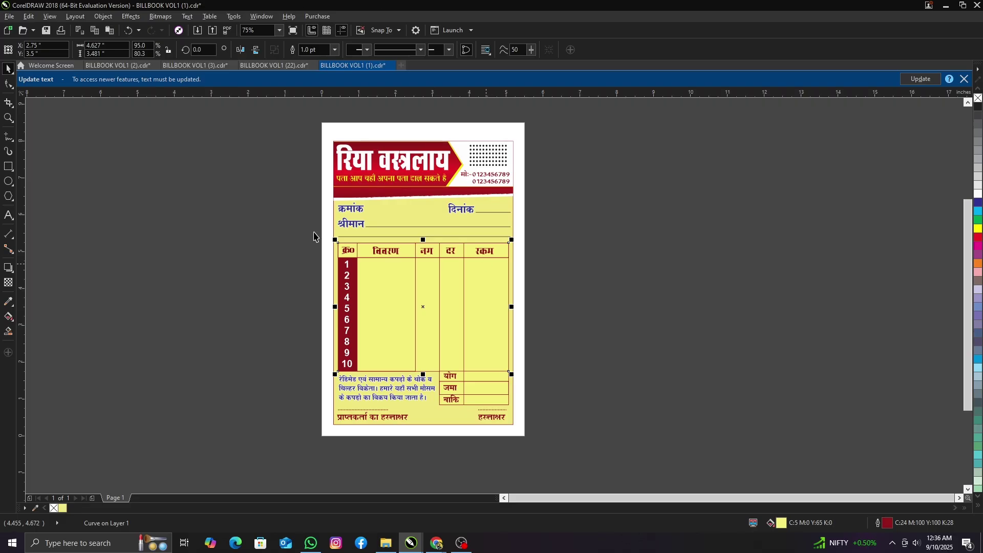
{"action": "scroll", "coordinate": [485, 385], "scroll_direction": "up", "scroll_amount": 2}
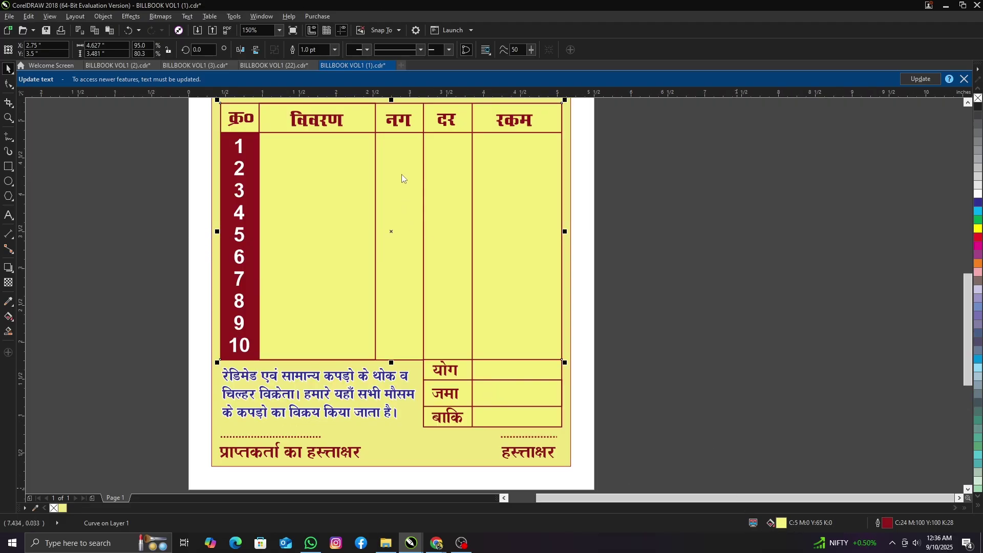
{"action": "key", "text": "shift+F11"}
{"action": "left_click_drag", "start_coordinate": [404, 170], "coordinate": [687, 157]}
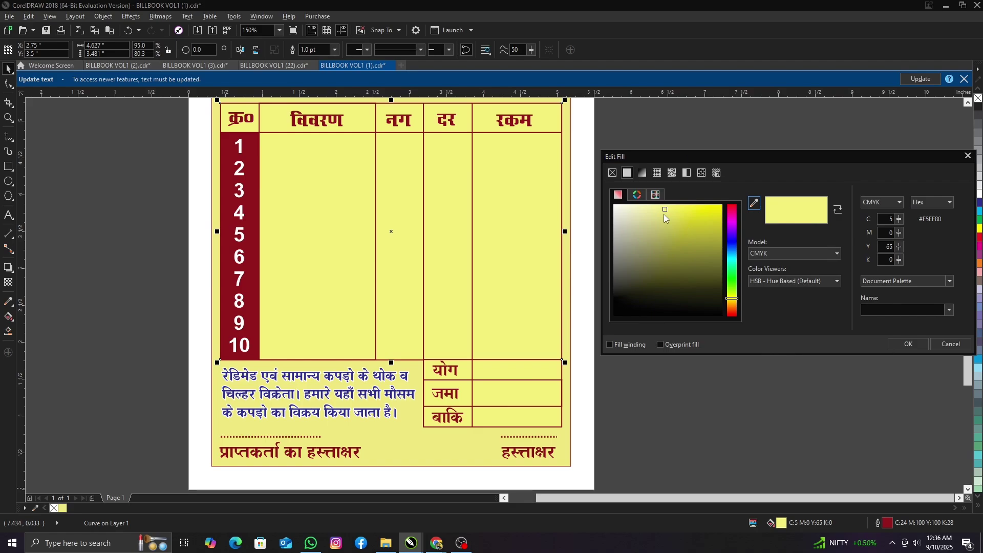
{"action": "left_click_drag", "start_coordinate": [663, 214], "coordinate": [630, 205]}
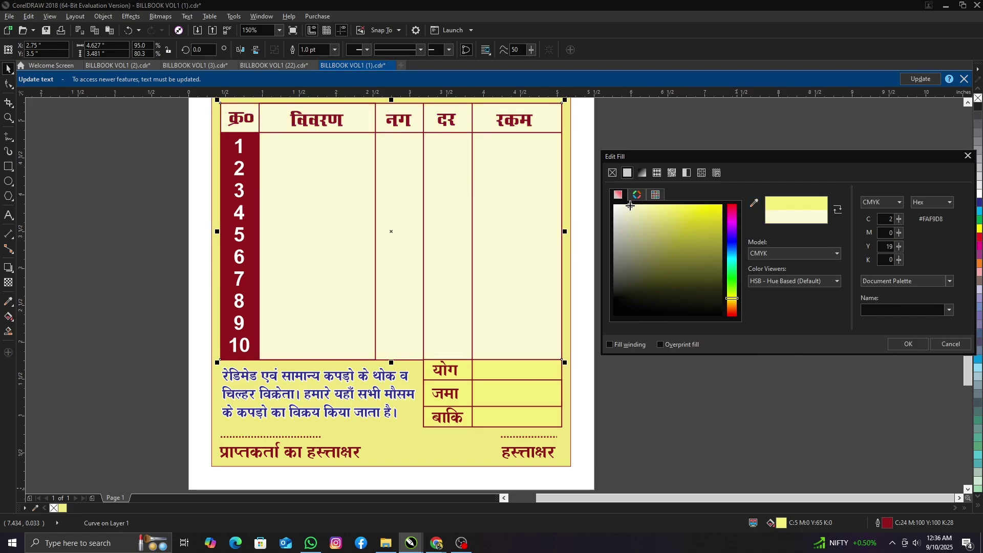
{"action": "left_click", "coordinate": [907, 344]}
Fill the totals table cells with a light cream palette swatch
{"action": "scroll", "coordinate": [579, 344], "scroll_direction": "down", "scroll_amount": 2}
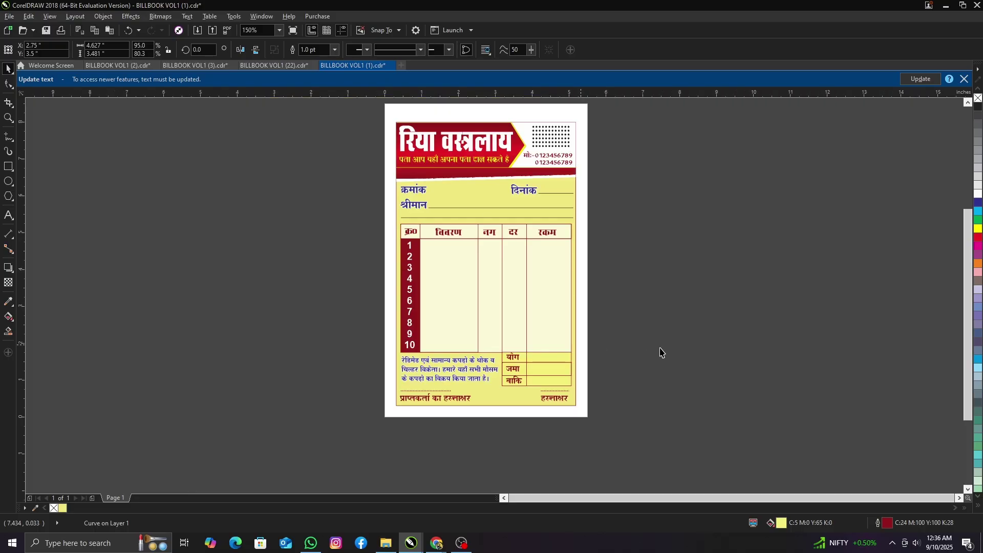
{"action": "left_click", "coordinate": [553, 379]}
{"action": "scroll", "coordinate": [554, 376], "scroll_direction": "up", "scroll_amount": 2}
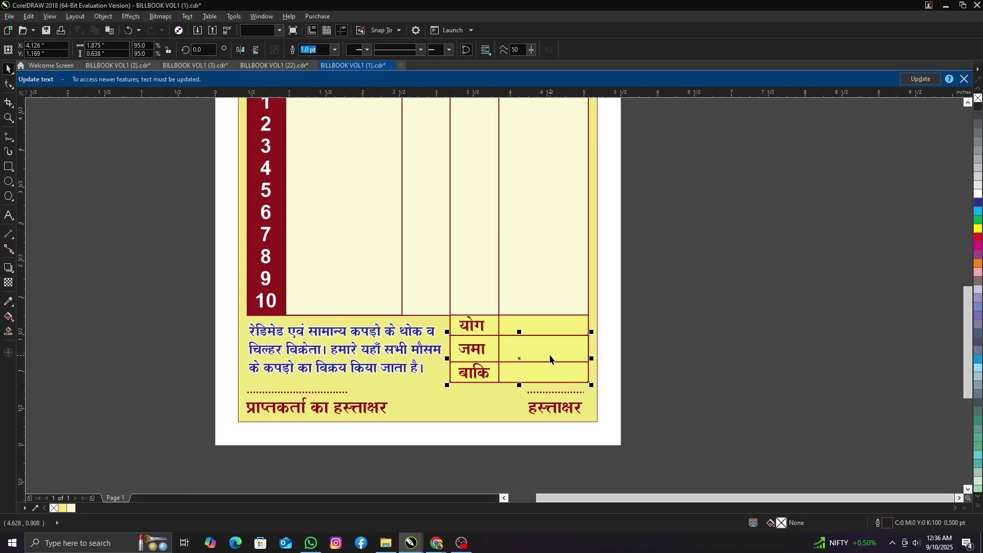
{"action": "left_click", "coordinate": [552, 320], "text": "shift"}
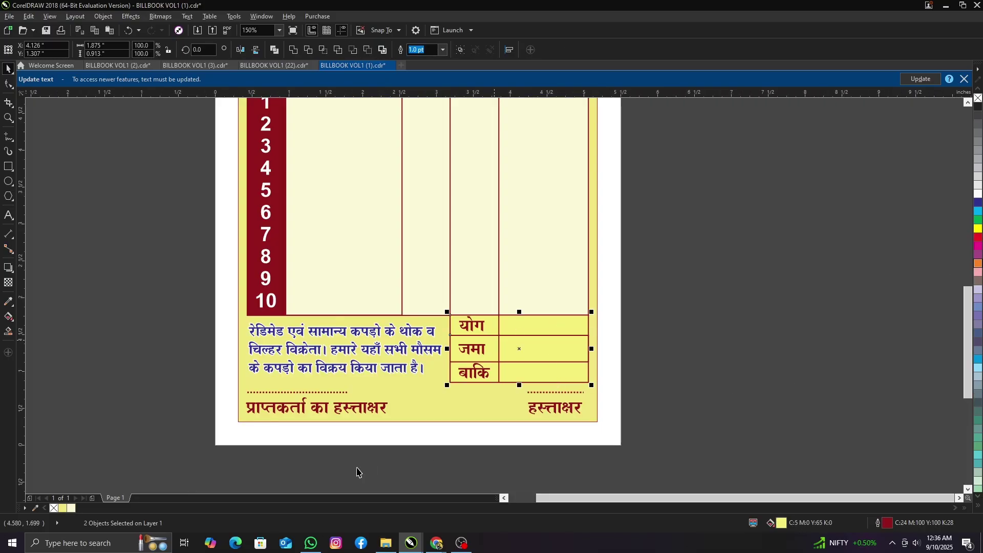
{"action": "left_click", "coordinate": [71, 508]}
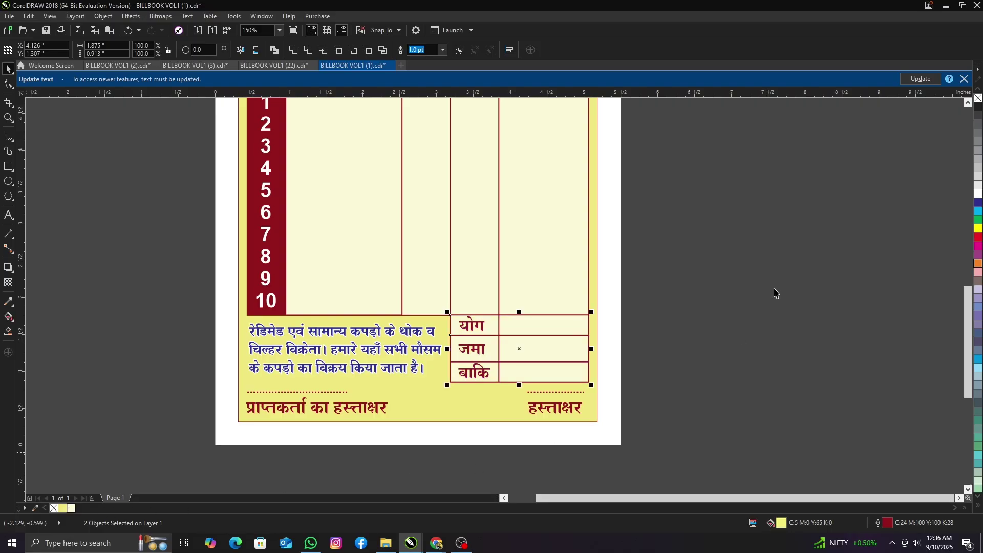
{"action": "scroll", "coordinate": [377, 384], "scroll_direction": "down", "scroll_amount": 2}
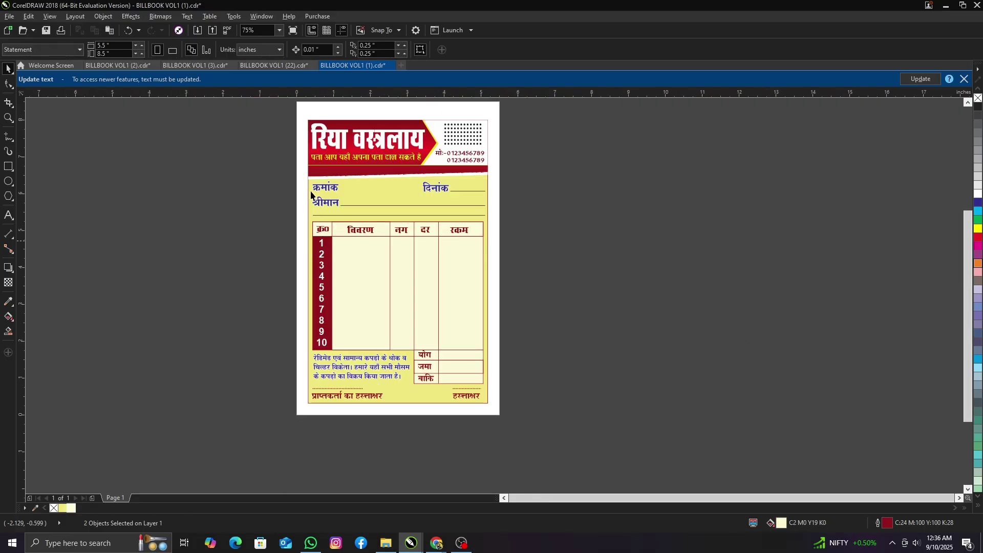
{"action": "left_click", "coordinate": [240, 169]}
Change the yellow bill background to a pale pink fill
{"action": "scroll", "coordinate": [353, 143], "scroll_direction": "up", "scroll_amount": 2}
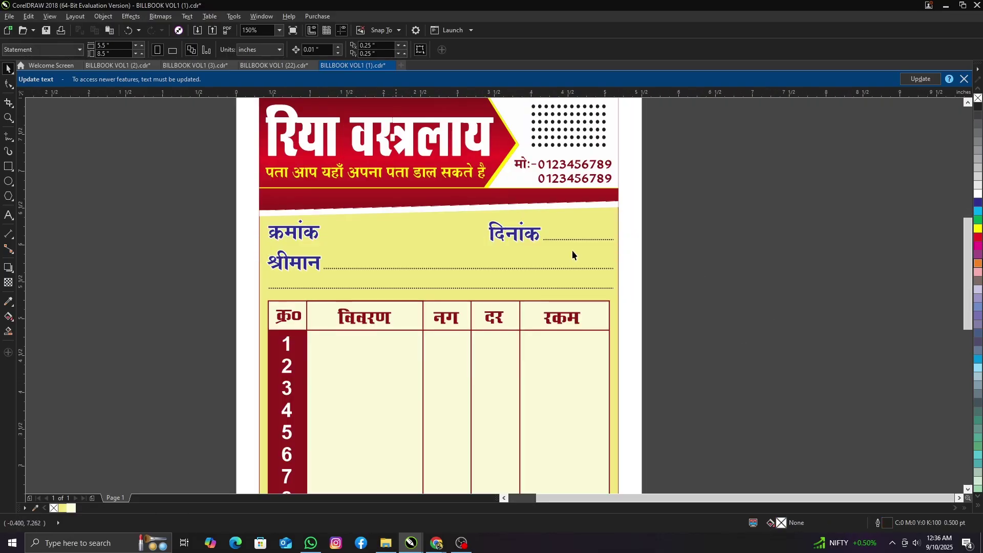
{"action": "left_click", "coordinate": [619, 226]}
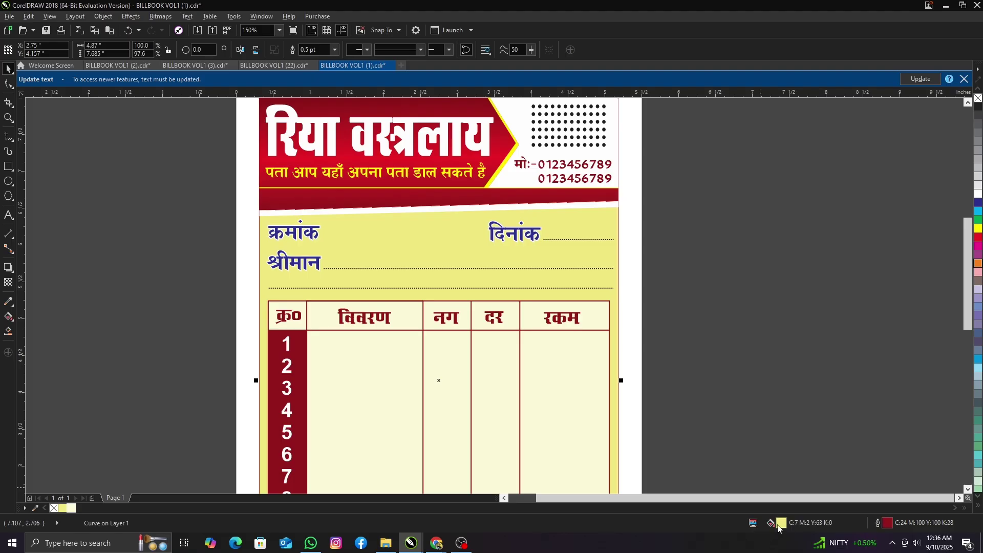
{"action": "double_click", "coordinate": [779, 524]}
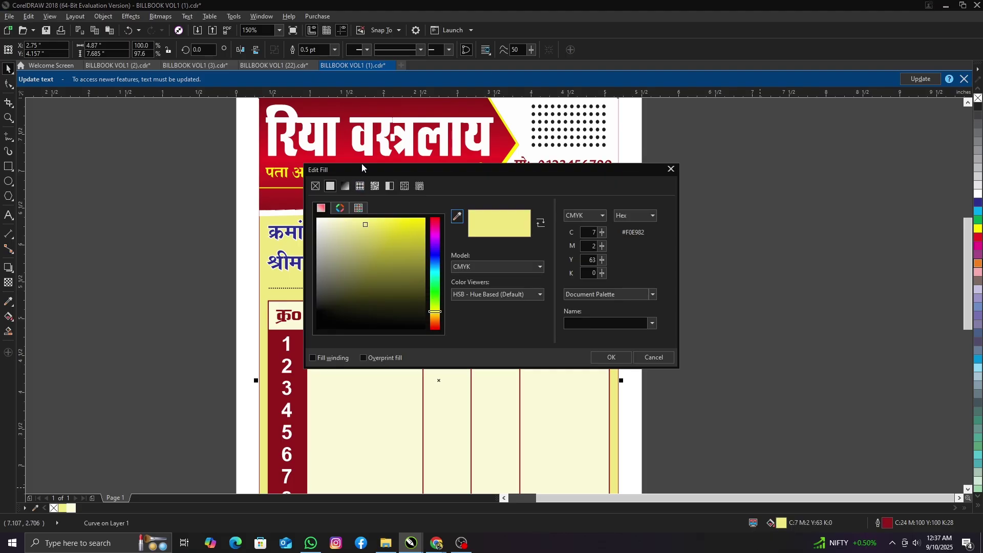
{"action": "left_click_drag", "start_coordinate": [409, 169], "coordinate": [704, 122]}
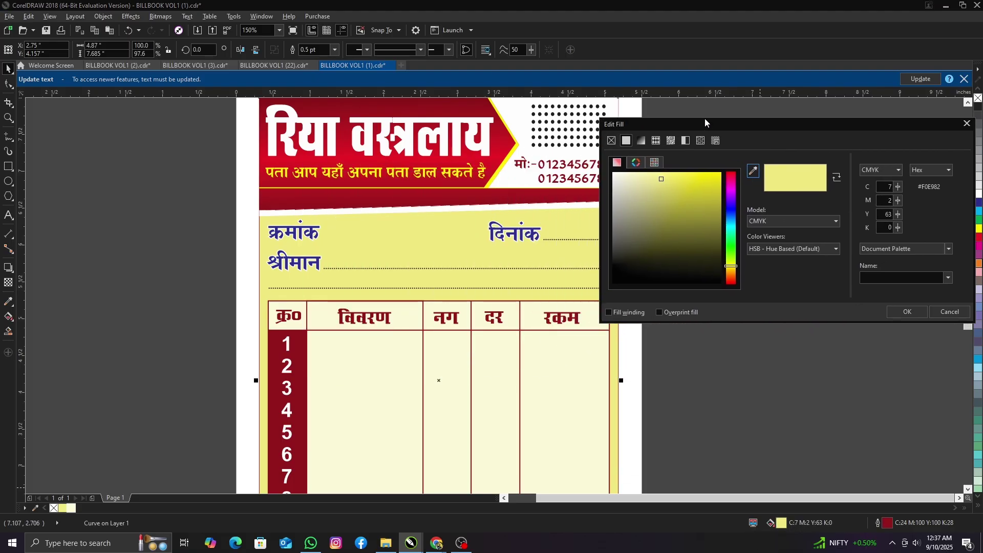
{"action": "left_click_drag", "start_coordinate": [730, 179], "coordinate": [735, 140]}
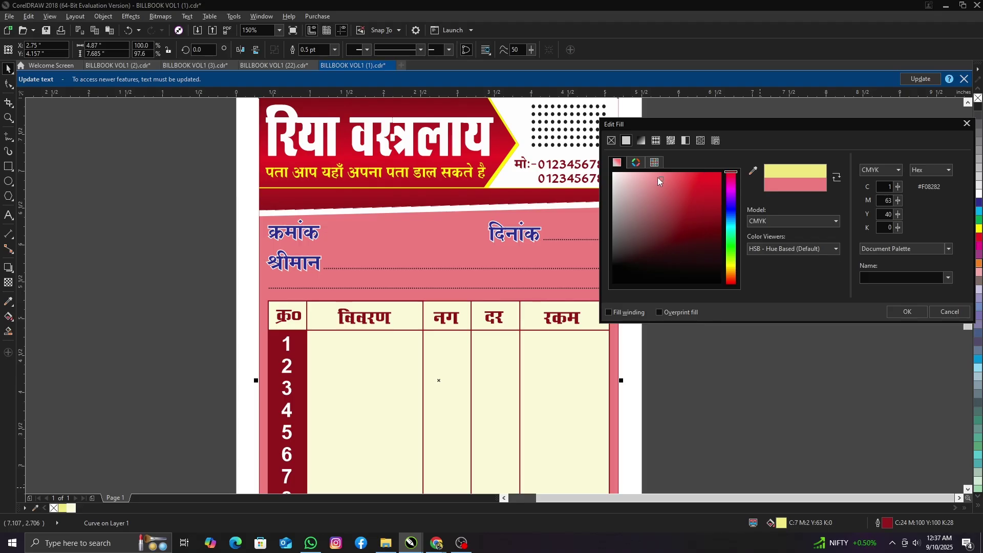
{"action": "left_click_drag", "start_coordinate": [658, 178], "coordinate": [620, 176]}
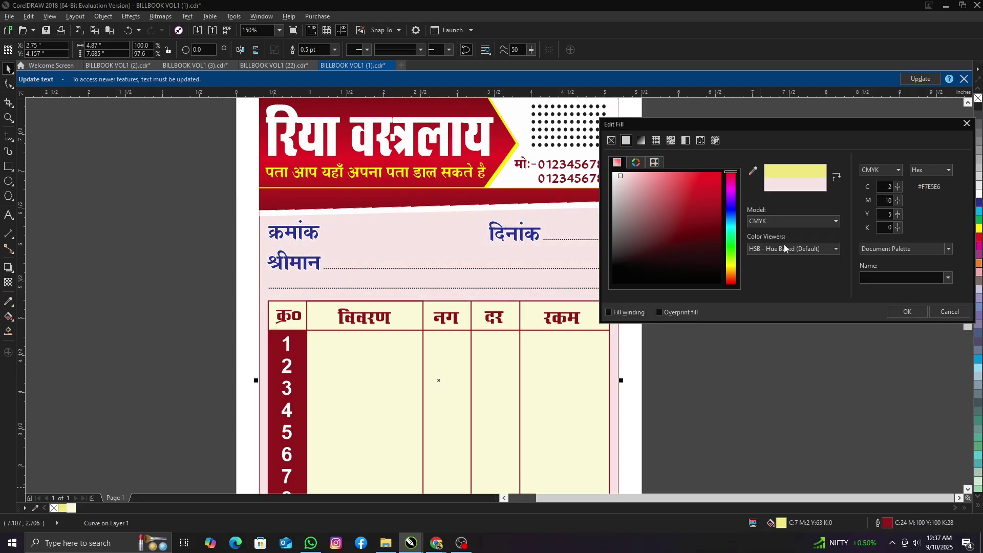
{"action": "left_click", "coordinate": [905, 311]}
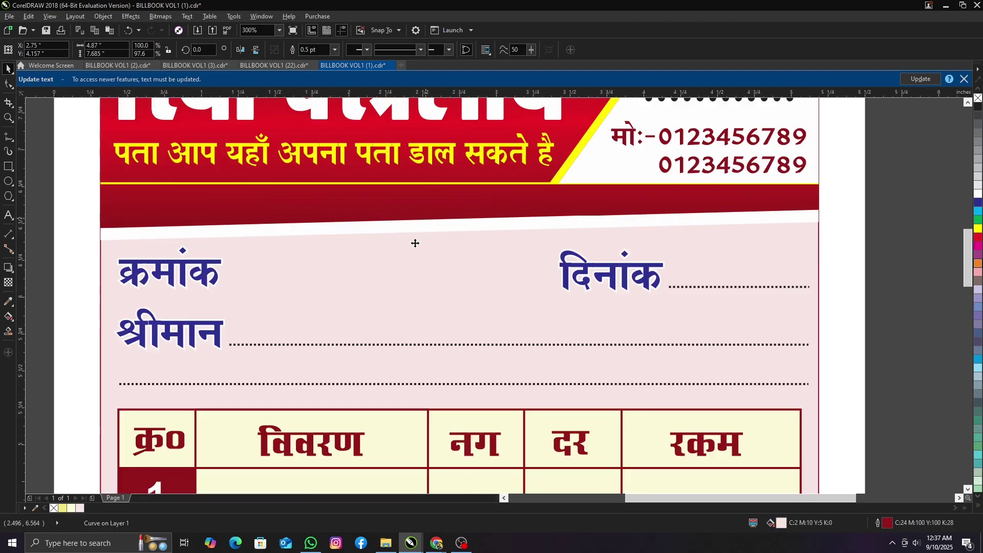
{"action": "left_click", "coordinate": [414, 243]}
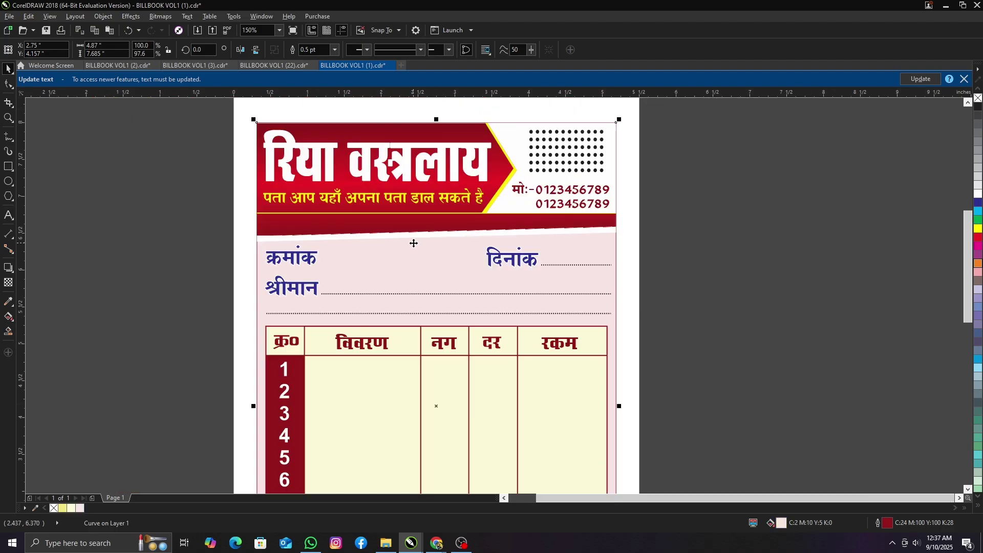
{"action": "key", "text": "Escape"}
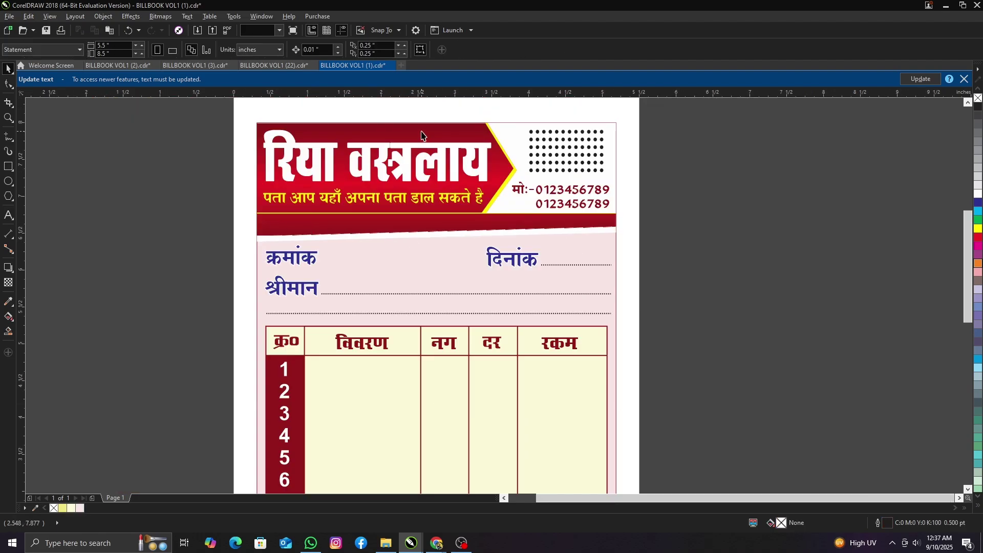
Test-edit the phone number text, undoing the accidental change
{"action": "left_click", "coordinate": [421, 134]}
{"action": "scroll", "coordinate": [440, 122], "scroll_direction": "up", "scroll_amount": 1}
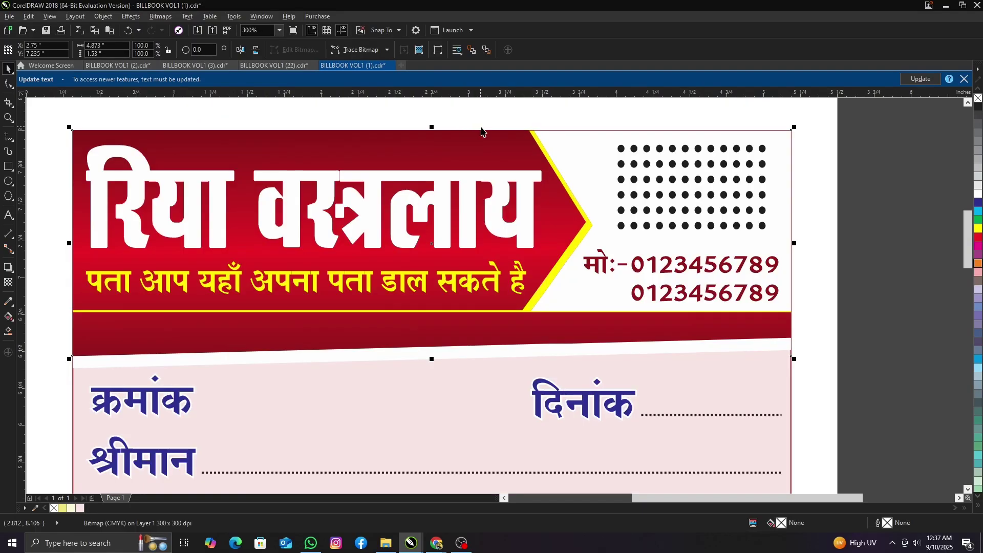
{"action": "scroll", "coordinate": [378, 131], "scroll_direction": "down", "scroll_amount": 1}
{"action": "left_click", "coordinate": [735, 190]}
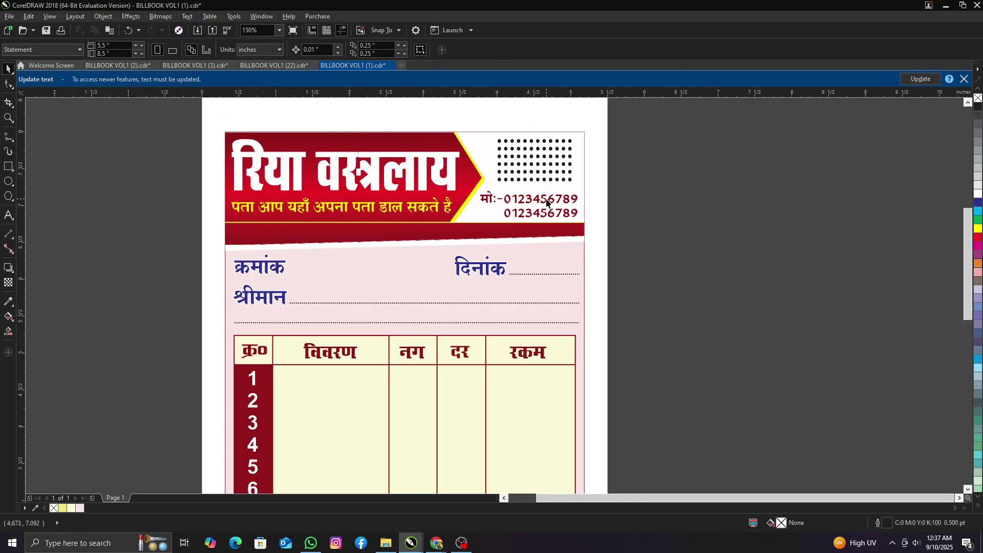
{"action": "left_click", "coordinate": [546, 202]}
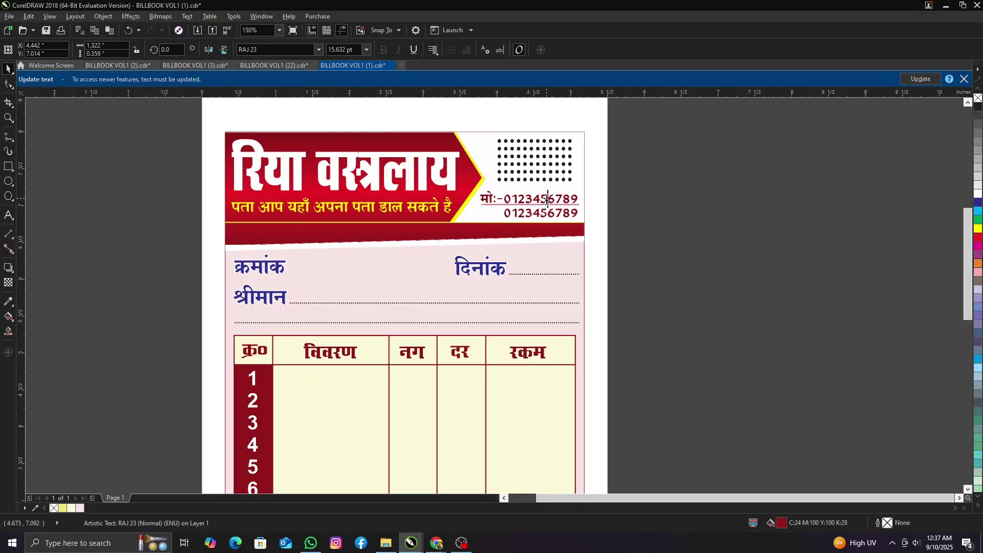
{"action": "double_click", "coordinate": [547, 200]}
{"action": "key", "text": "ctrl+z"}
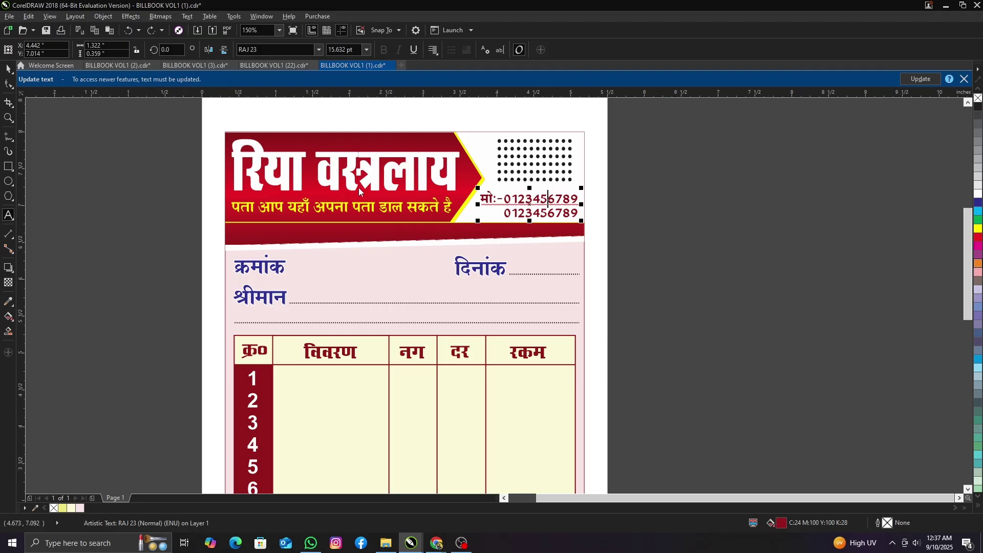
{"action": "left_click", "coordinate": [10, 77]}
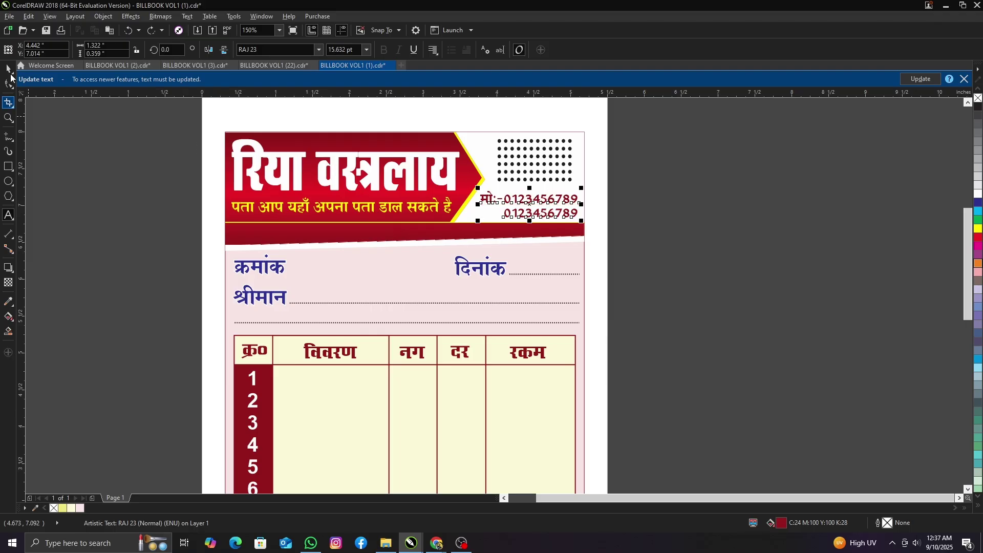
{"action": "left_click", "coordinate": [8, 69]}
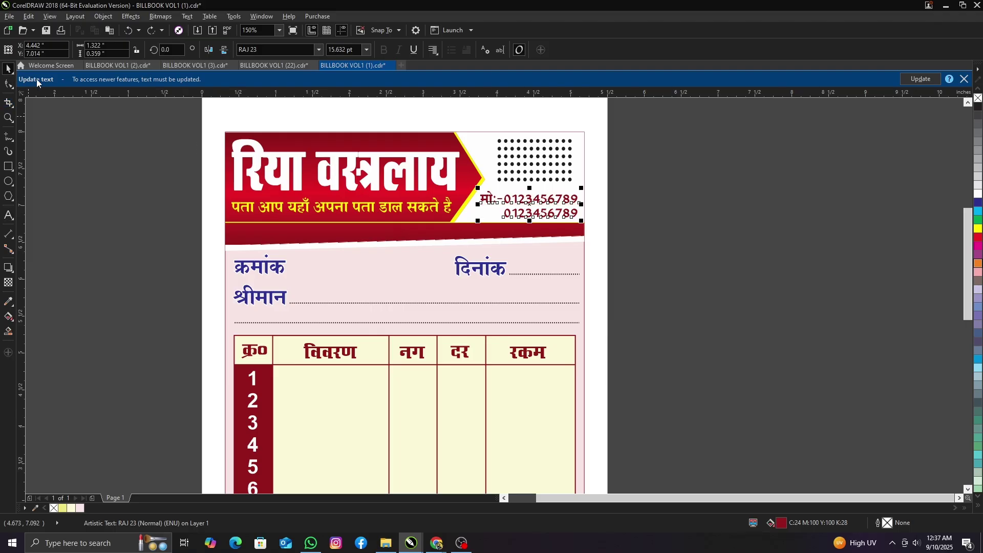
Inspect the header image and background, then open BILLBOOK VOL1 (21).cdr, the Kavya Hotel bill
{"action": "left_click", "coordinate": [399, 147]}
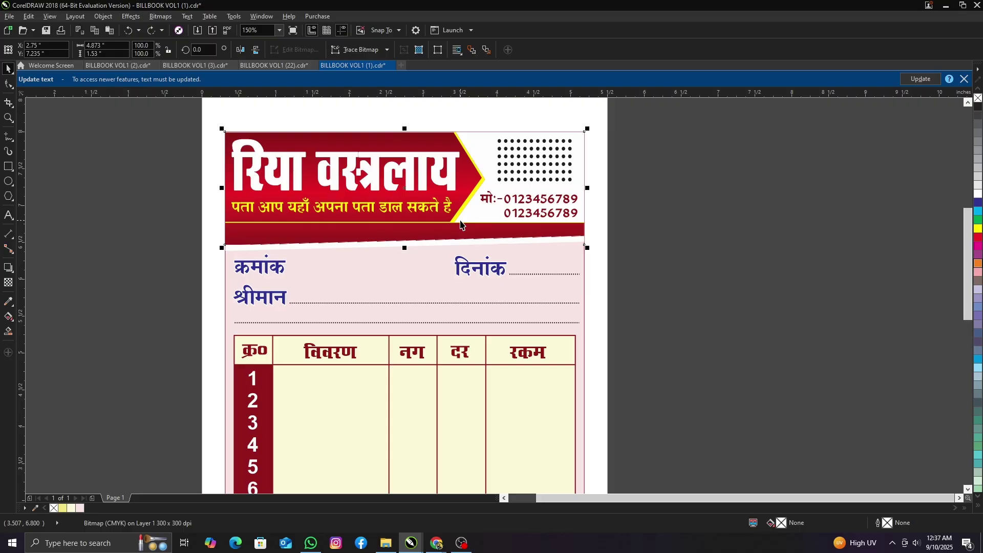
{"action": "left_click", "coordinate": [288, 147]}
{"action": "left_click", "coordinate": [288, 146], "text": "alt"}
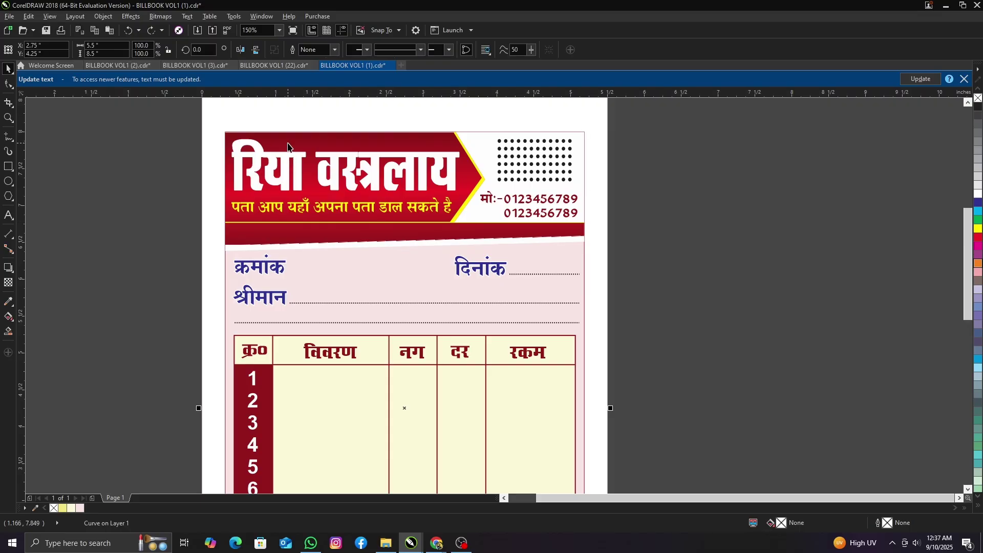
{"action": "scroll", "coordinate": [491, 203], "scroll_direction": "down", "scroll_amount": 2}
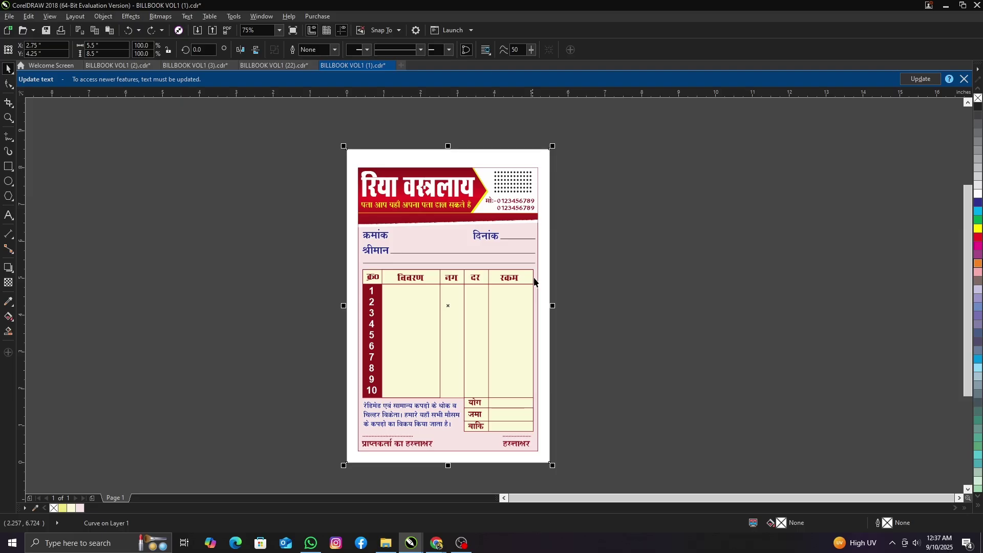
{"action": "left_click", "coordinate": [450, 464]}
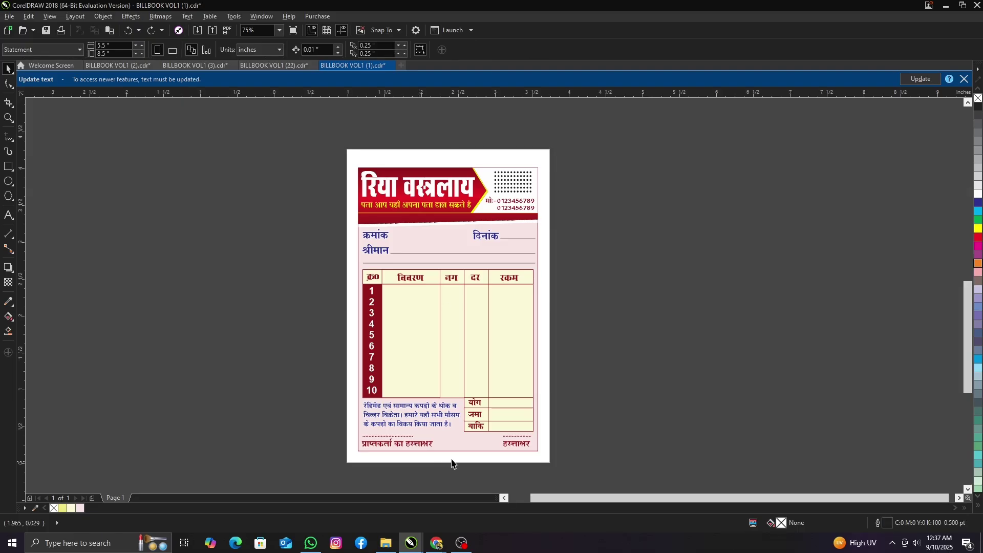
{"action": "scroll", "coordinate": [451, 463], "scroll_direction": "up", "scroll_amount": 2}
{"action": "left_click", "coordinate": [387, 541]}
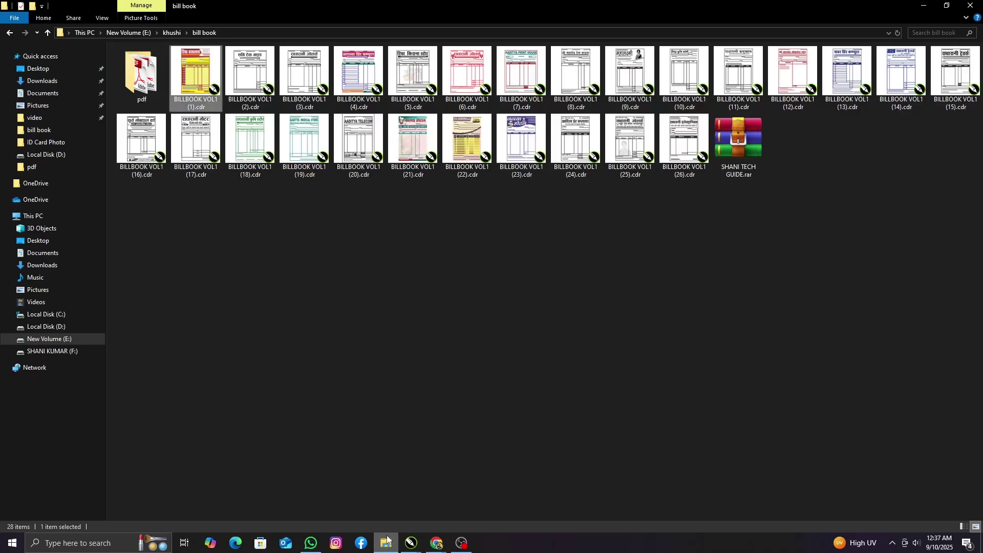
{"action": "double_click", "coordinate": [419, 168]}
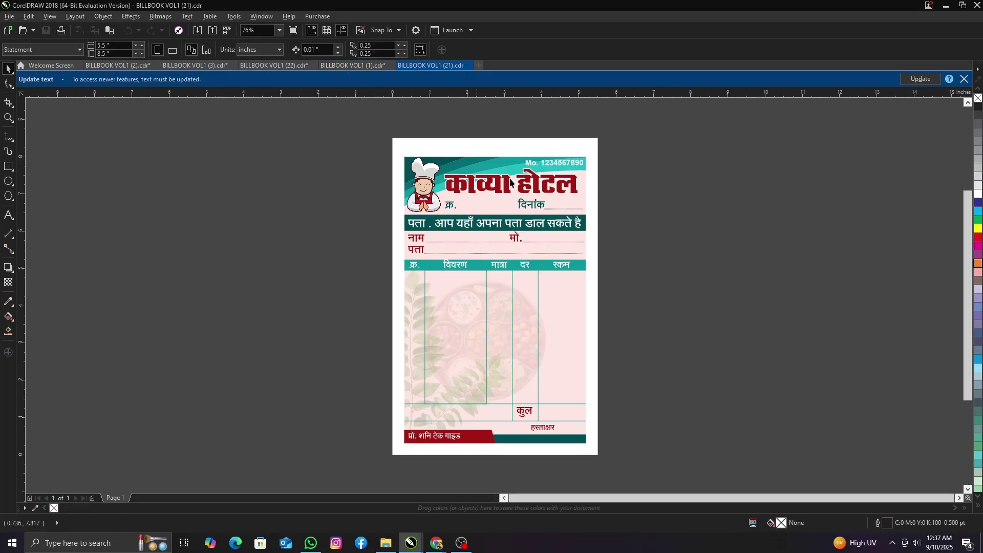
Ungroup the Kavya Hotel heading and fill the top-left header curve maroon
{"action": "scroll", "coordinate": [517, 178], "scroll_direction": "up", "scroll_amount": 2}
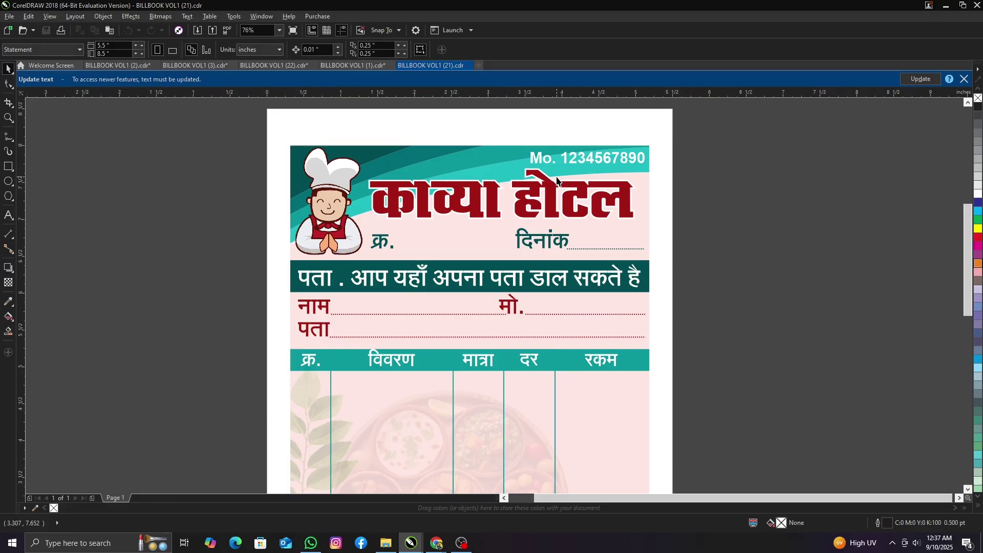
{"action": "left_click", "coordinate": [557, 180]}
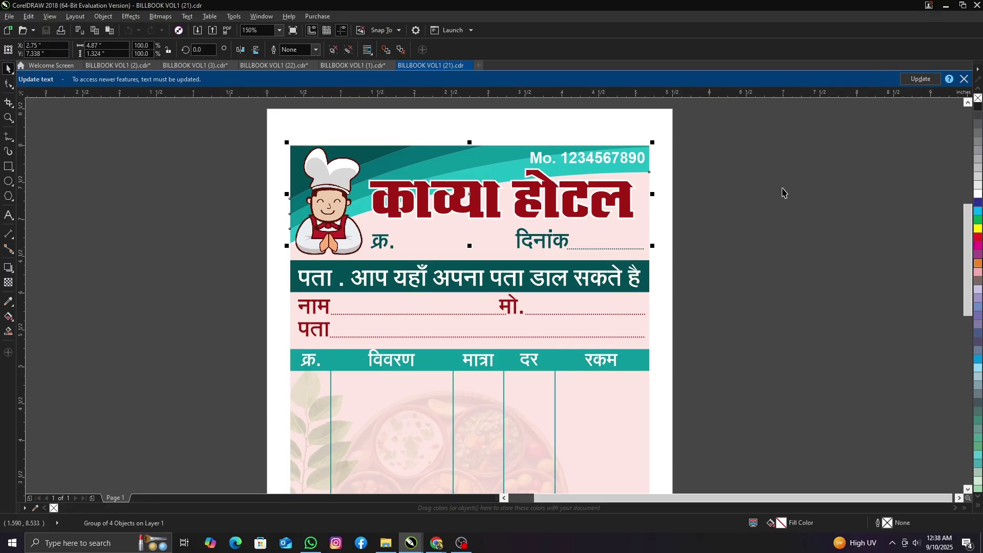
{"action": "key", "text": "ctrl+u"}
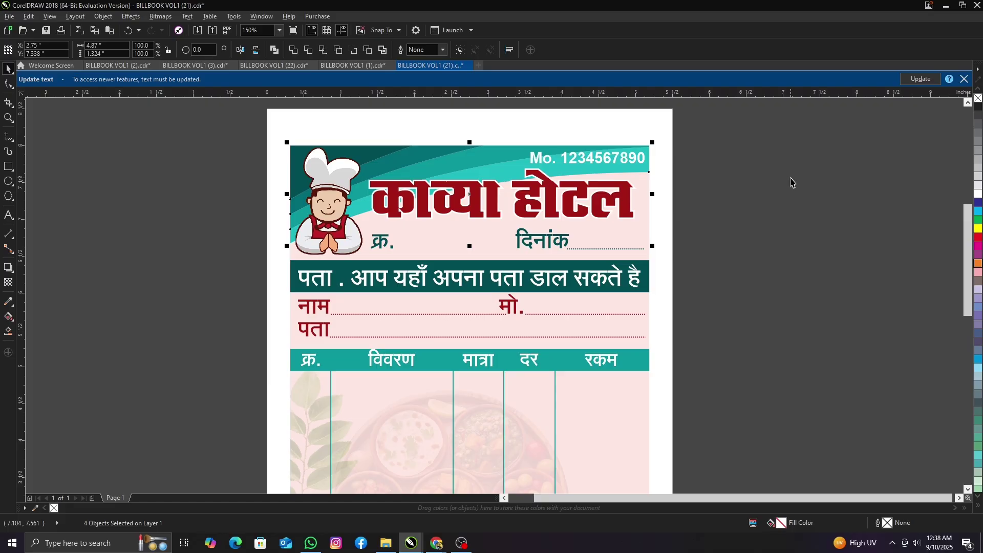
{"action": "left_click", "coordinate": [792, 182]}
{"action": "left_click", "coordinate": [384, 155]}
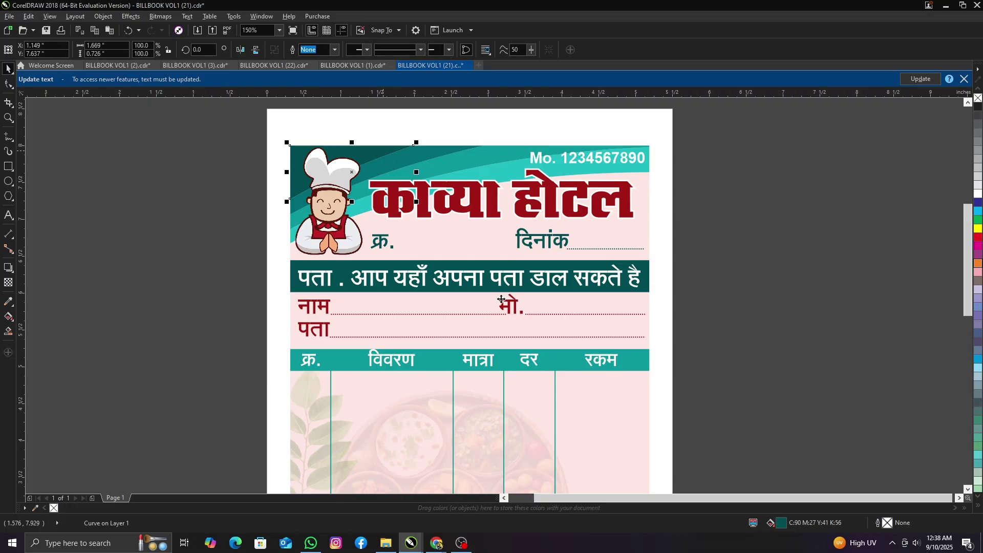
{"action": "double_click", "coordinate": [781, 523]}
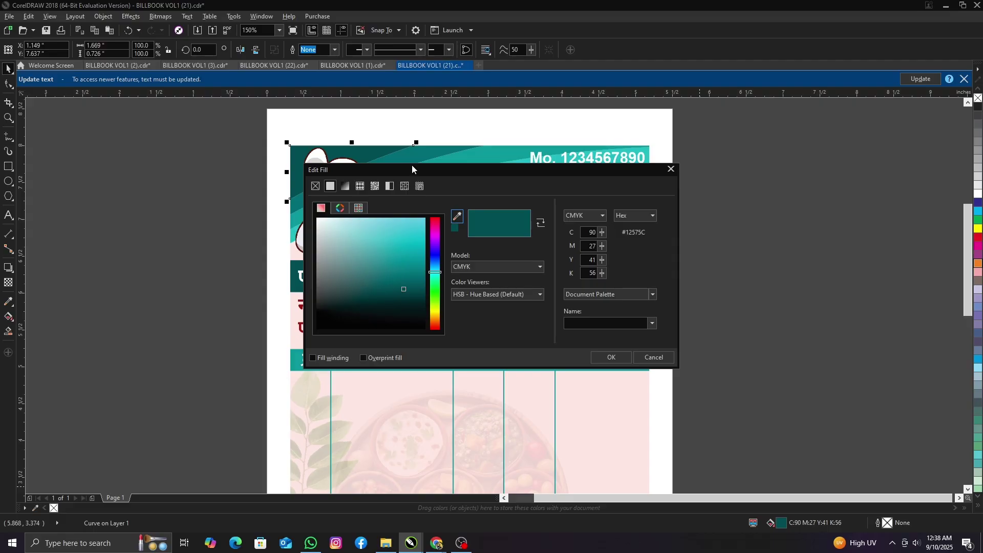
{"action": "left_click_drag", "start_coordinate": [412, 169], "coordinate": [722, 141]}
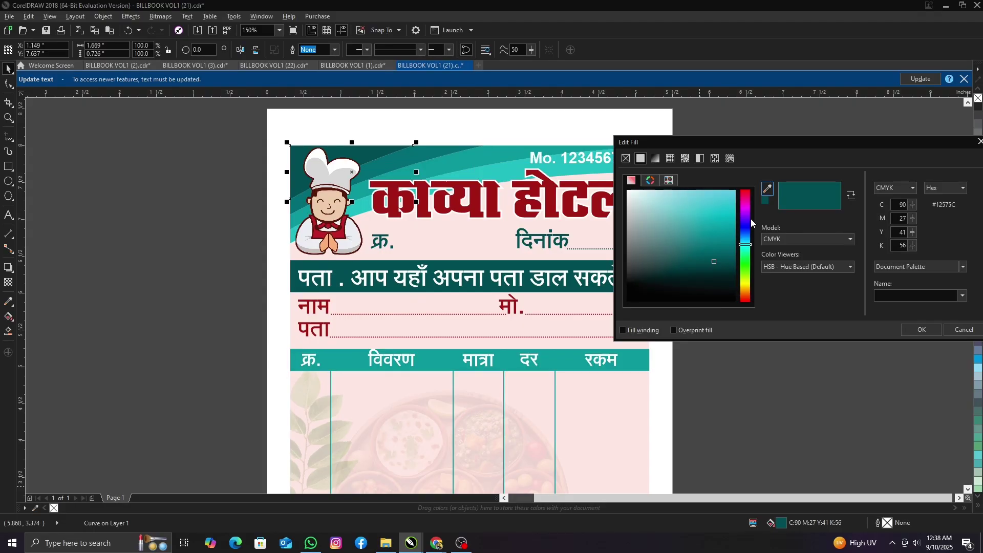
{"action": "left_click", "coordinate": [746, 193]}
{"action": "left_click", "coordinate": [921, 330]}
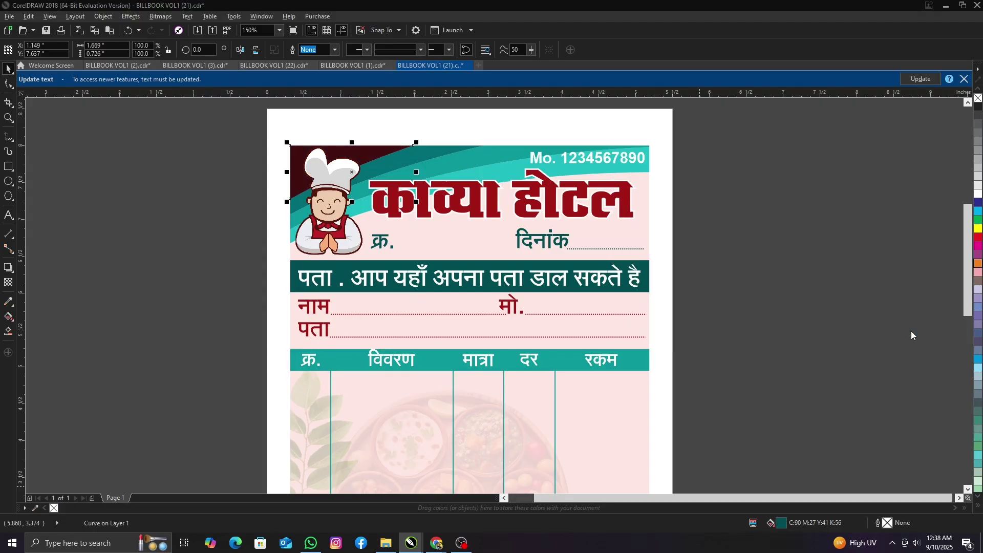
Shift the three teal header swooshes to red hues through Edit Fill
{"action": "left_click", "coordinate": [447, 149]}
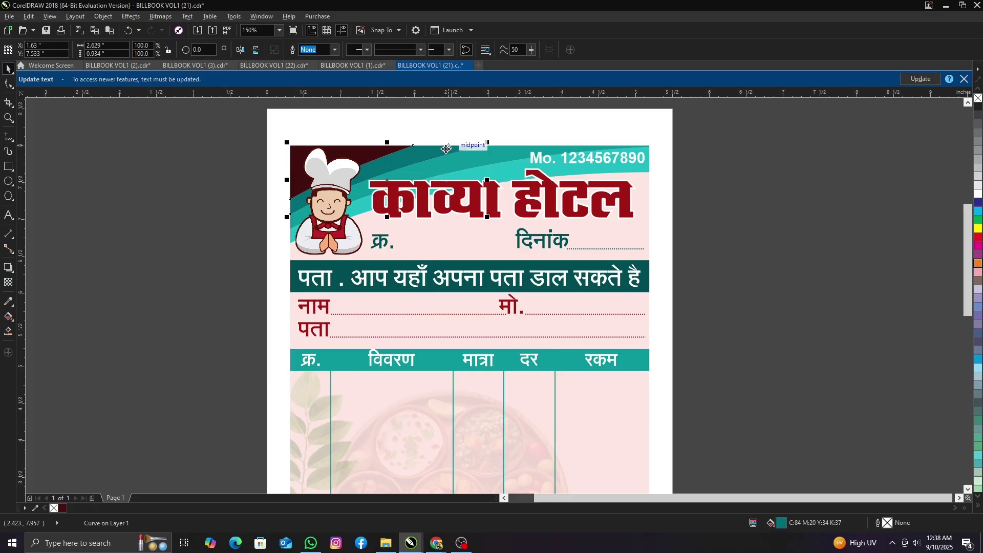
{"action": "key", "text": "shift+F11"}
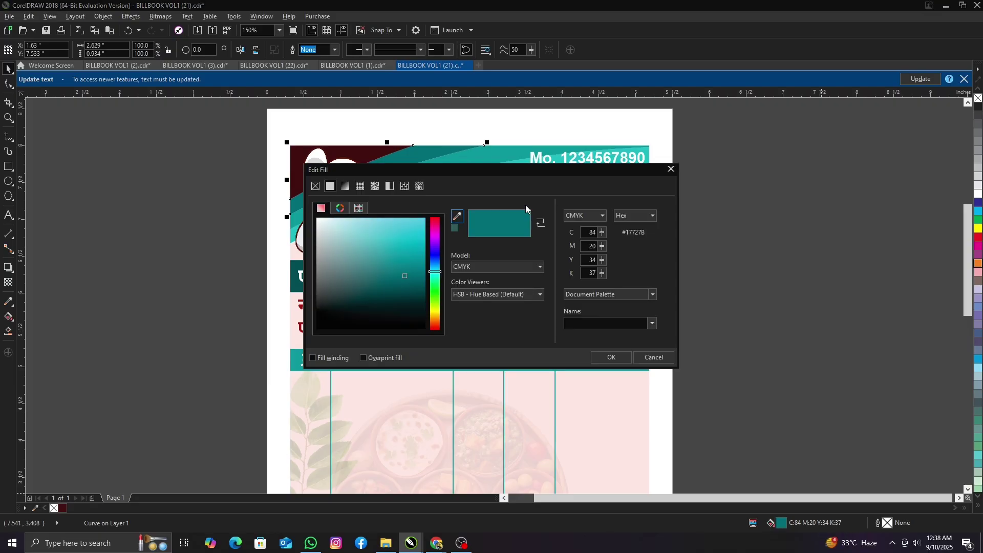
{"action": "left_click", "coordinate": [434, 237]}
{"action": "key", "text": "Escape"}
{"action": "left_click", "coordinate": [438, 151]}
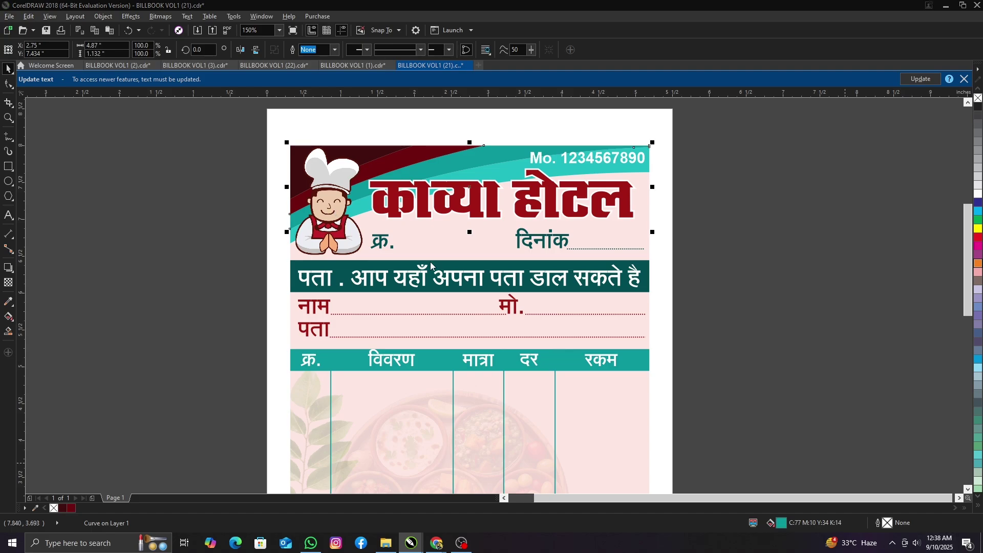
{"action": "key", "text": "Escape"}
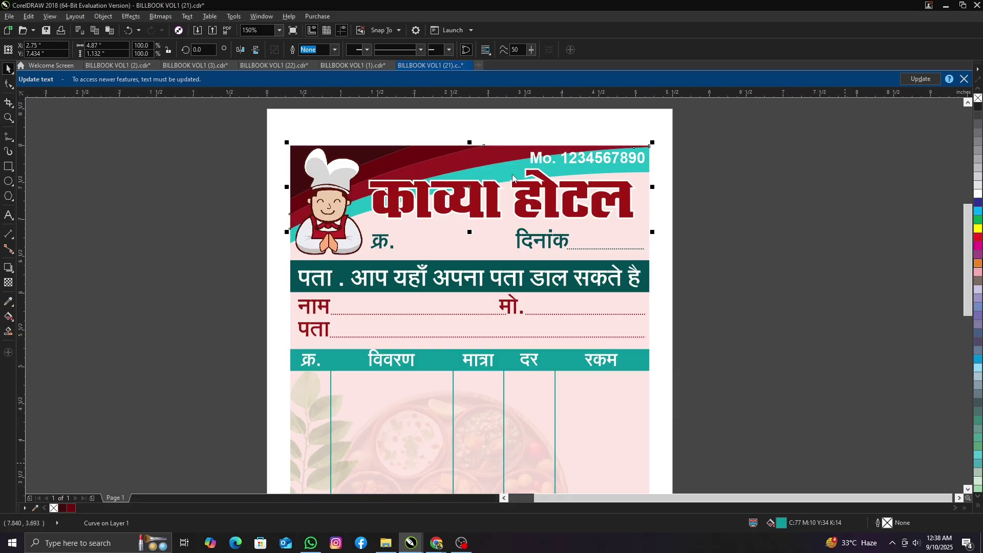
{"action": "left_click", "coordinate": [508, 170]}
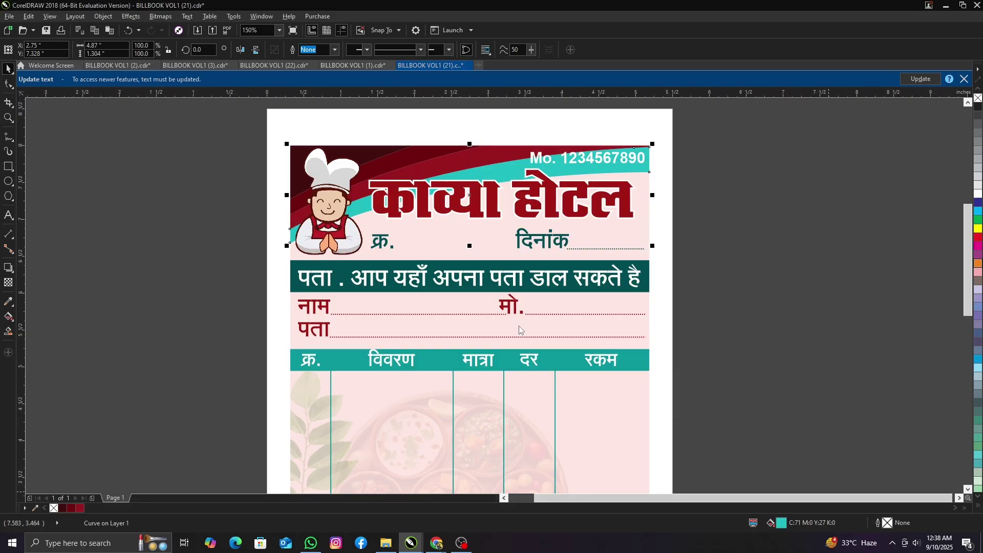
{"action": "key", "text": "shift+F11"}
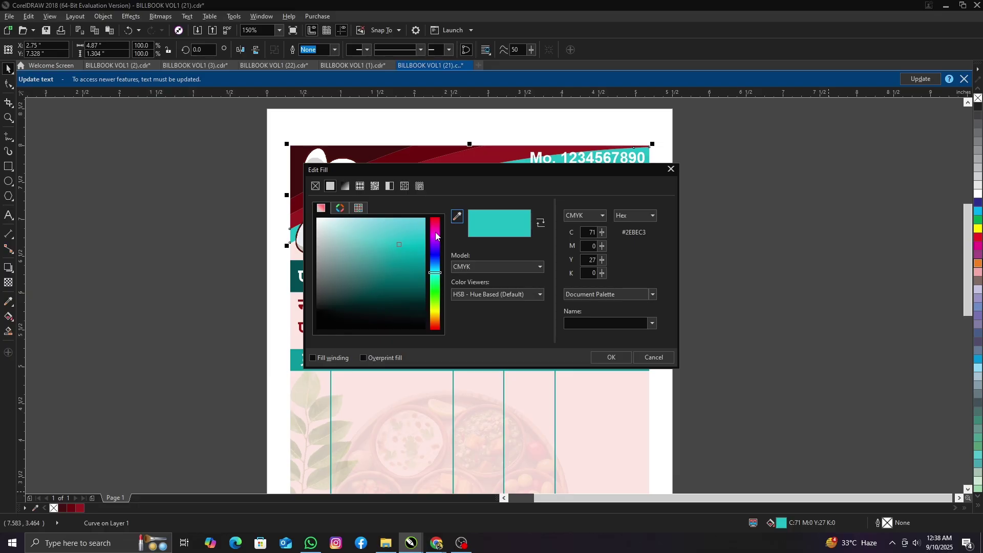
{"action": "key", "text": "Escape"}
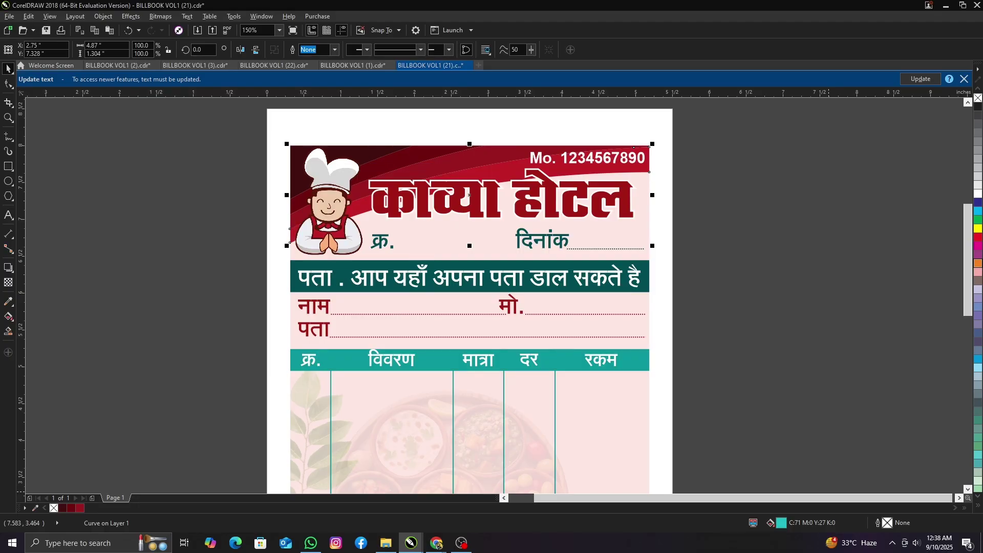
Give the hotel name heading the address bar's dark teal colour
{"action": "left_click", "coordinate": [526, 225]}
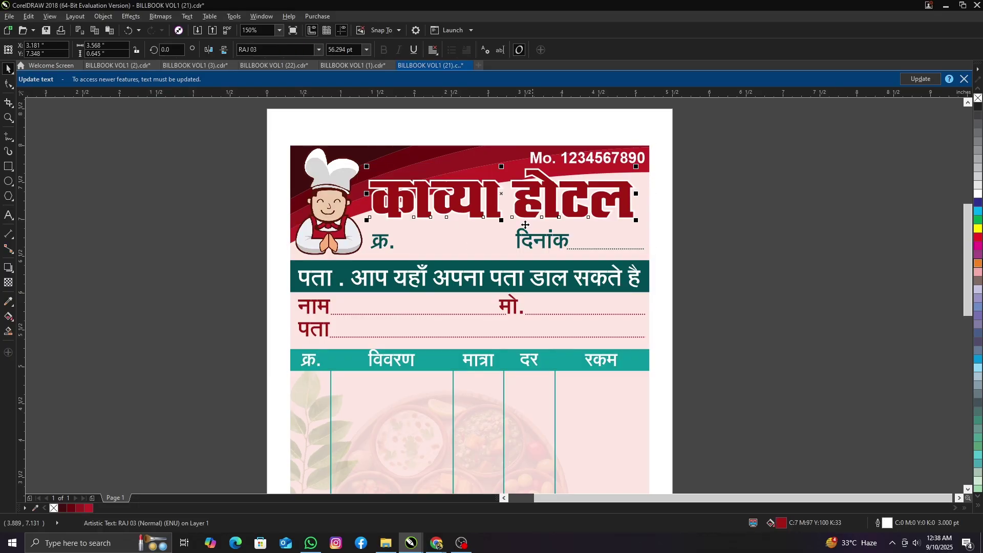
{"action": "left_click", "coordinate": [488, 266]}
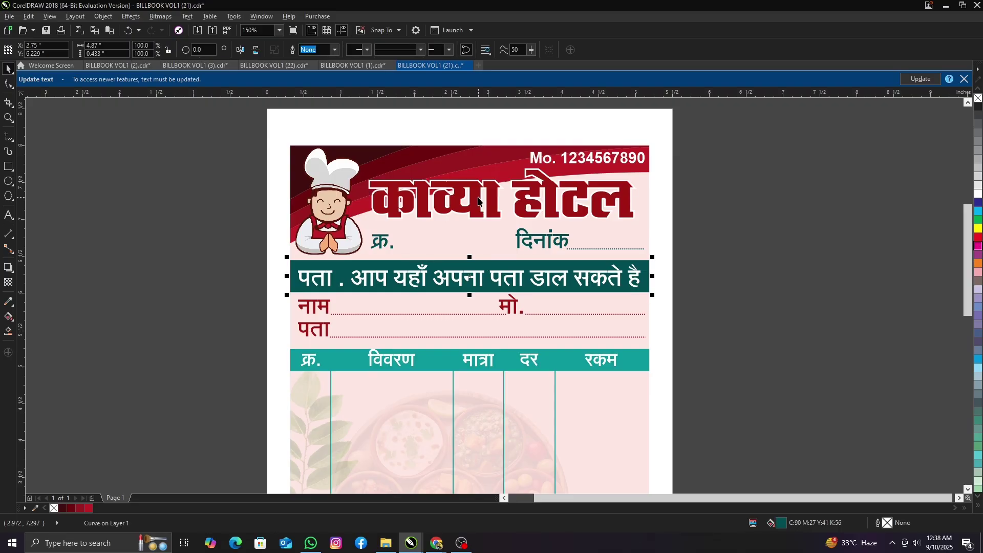
{"action": "left_click", "coordinate": [479, 201]}
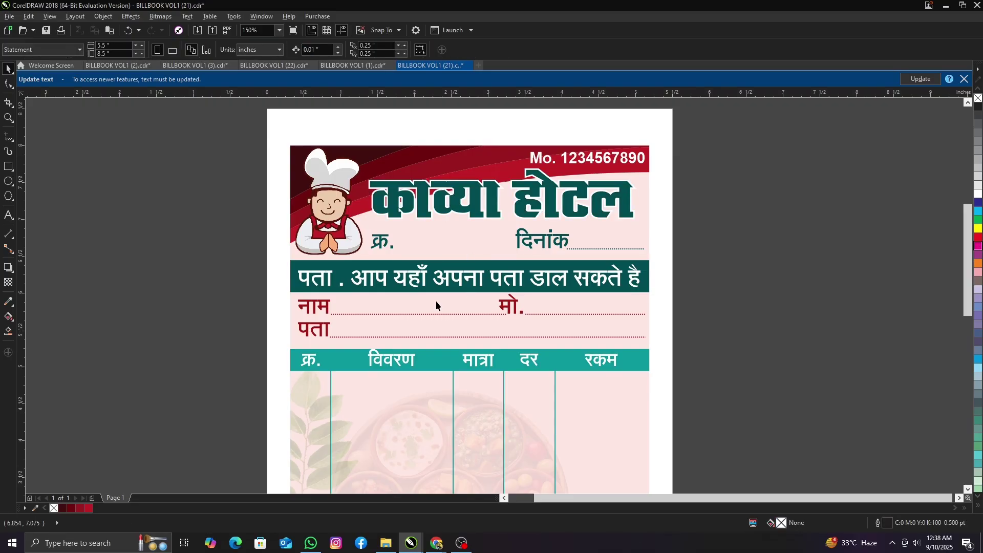
Fill the address bar dark red and the table header bar red from the palette
{"action": "left_click", "coordinate": [435, 279]}
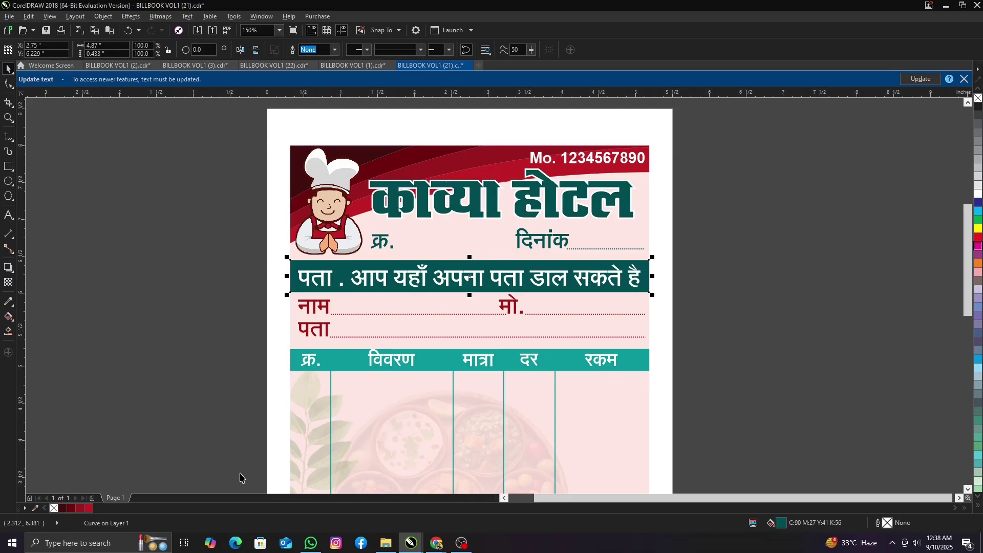
{"action": "left_click", "coordinate": [90, 507]}
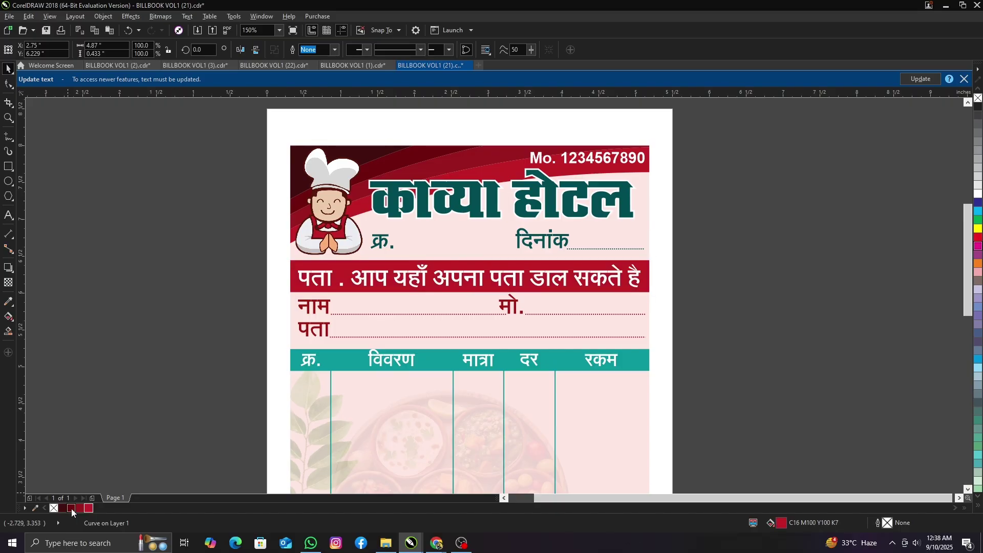
{"action": "left_click", "coordinate": [72, 508]}
{"action": "key", "text": "Escape"}
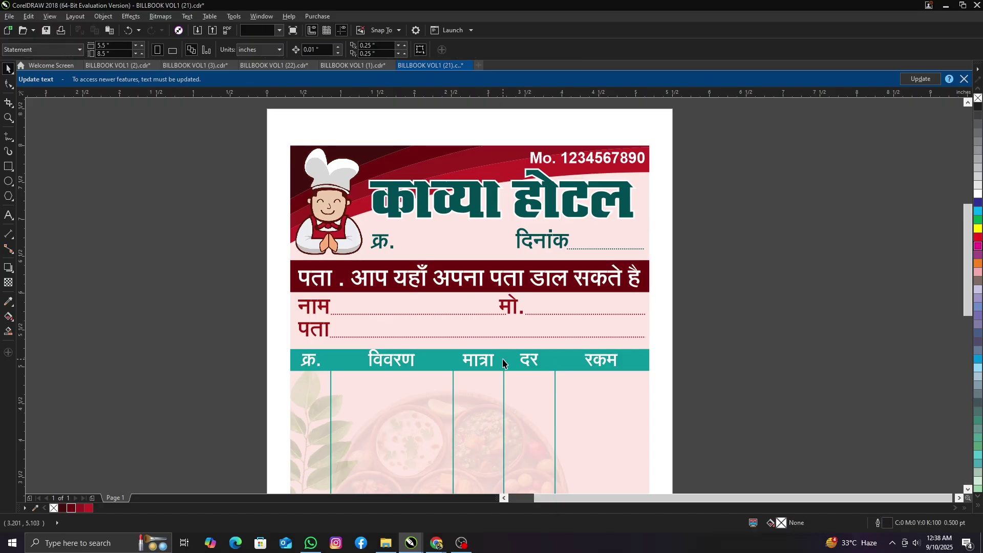
{"action": "left_click_drag", "start_coordinate": [503, 364], "coordinate": [503, 365]}
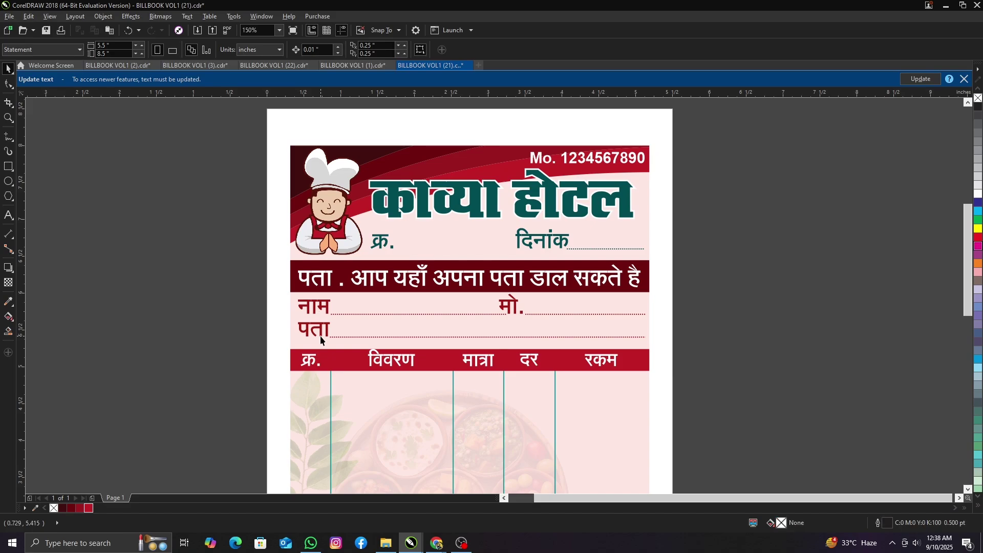
{"action": "left_click", "coordinate": [321, 335]}
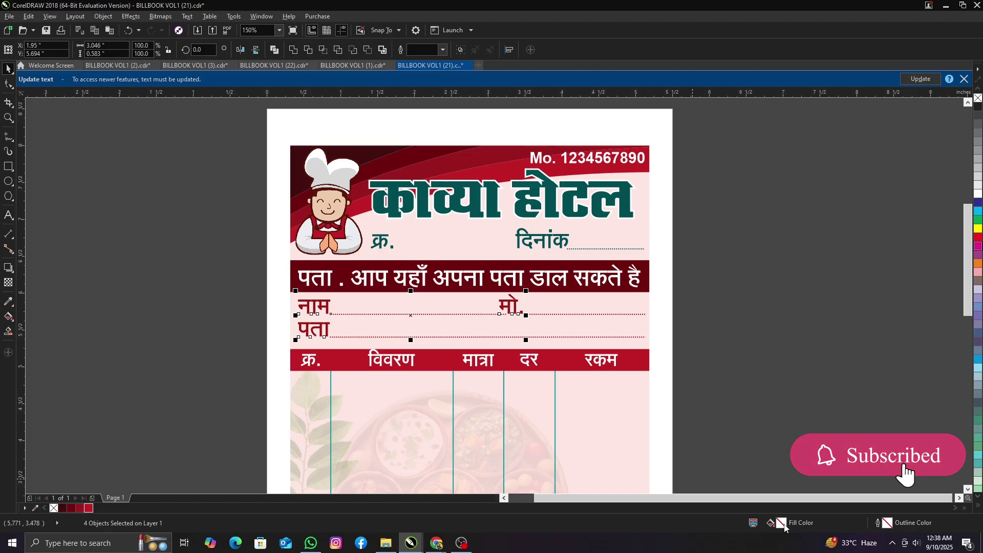
Colour the teal vertical column lines and horizontal table lines of the bill red
{"action": "key", "text": "Escape"}
{"action": "scroll", "coordinate": [480, 464], "scroll_direction": "down", "scroll_amount": 4}
{"action": "scroll", "coordinate": [446, 352], "scroll_direction": "up", "scroll_amount": 1}
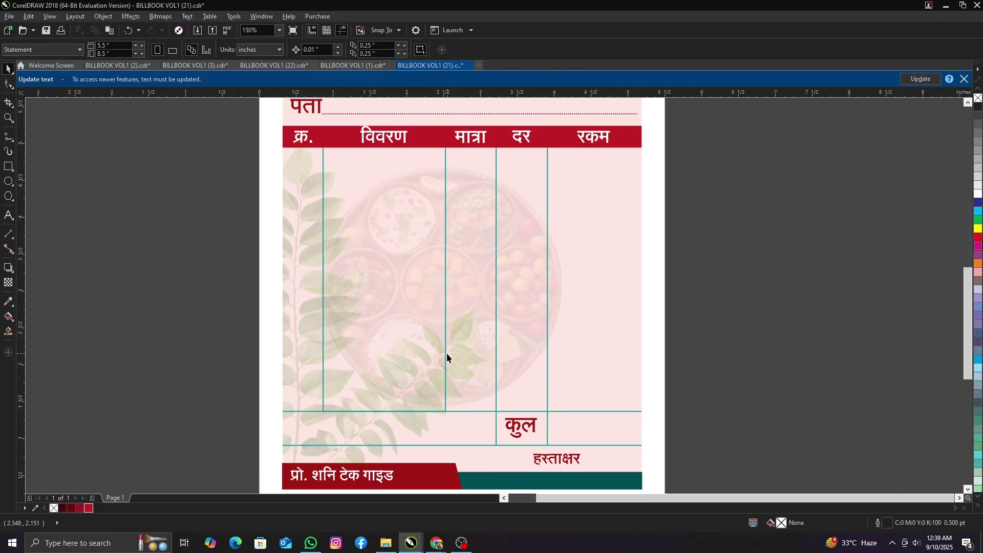
{"action": "left_click", "coordinate": [446, 354]}
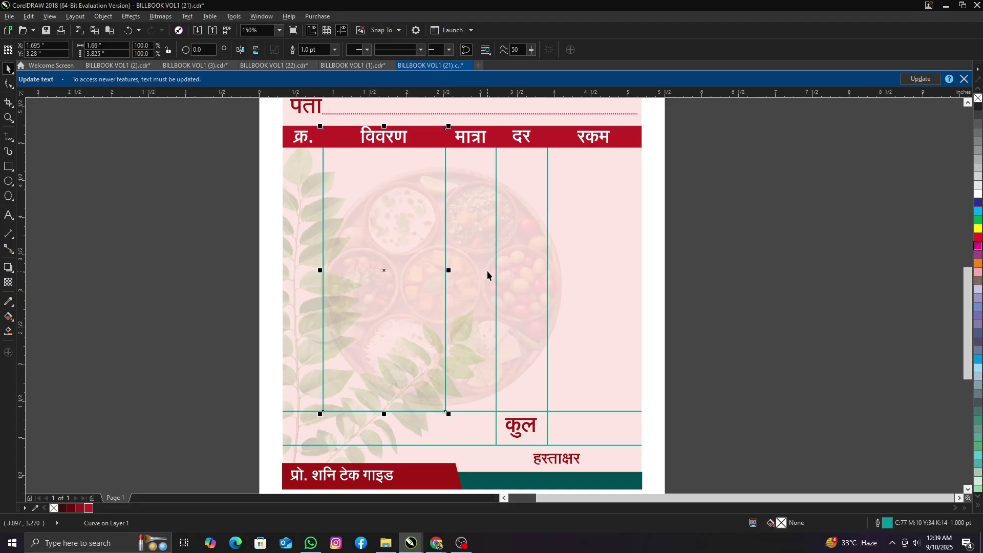
{"action": "left_click", "coordinate": [536, 436], "text": "shift"}
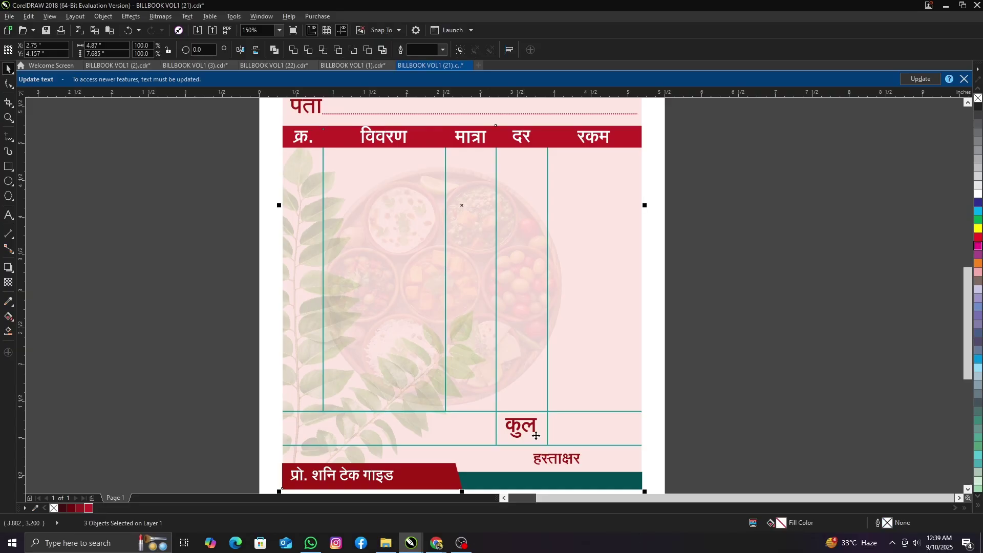
{"action": "left_click", "coordinate": [125, 408]}
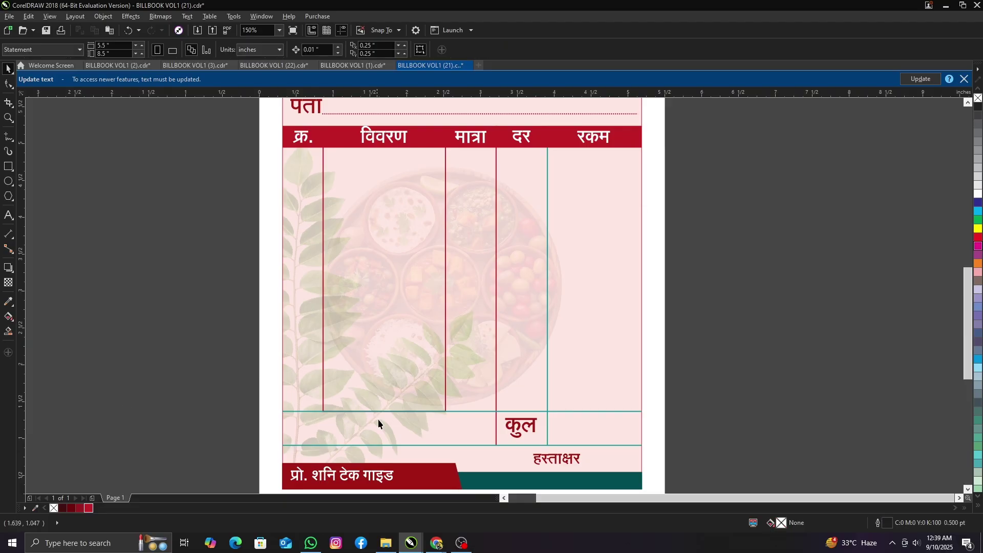
{"action": "left_click", "coordinate": [378, 419]}
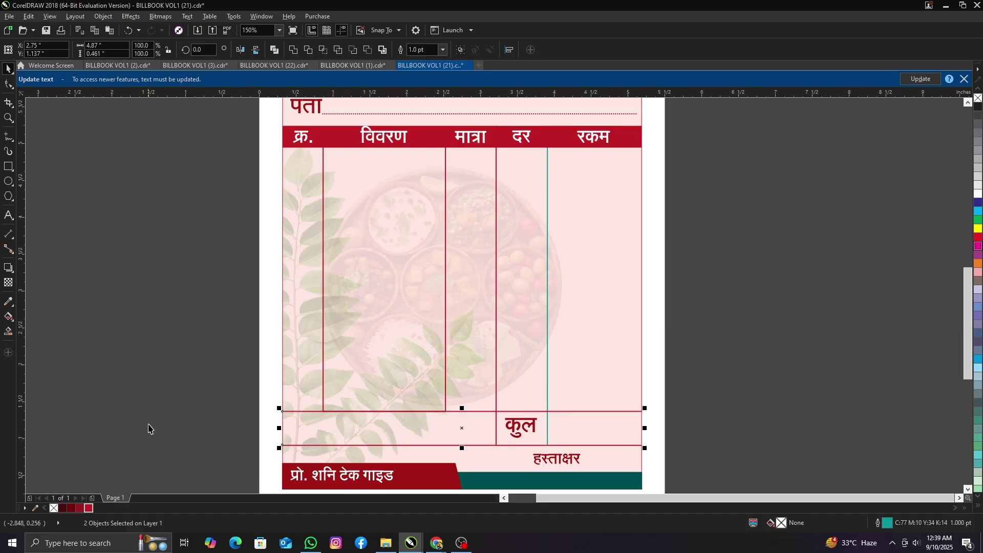
{"action": "key", "text": "Tab"}
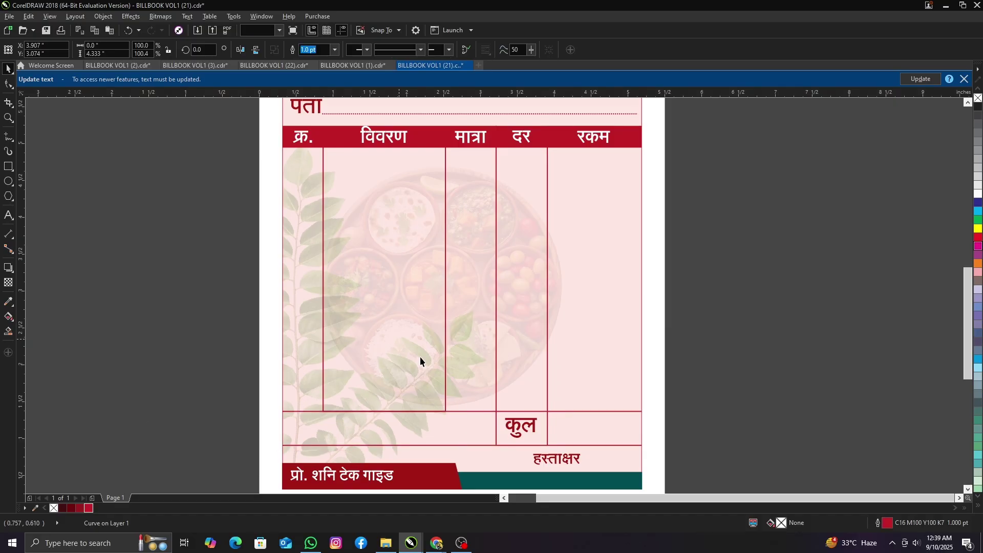
{"action": "scroll", "coordinate": [420, 361], "scroll_direction": "down", "scroll_amount": 2}
{"action": "left_click", "coordinate": [428, 419]}
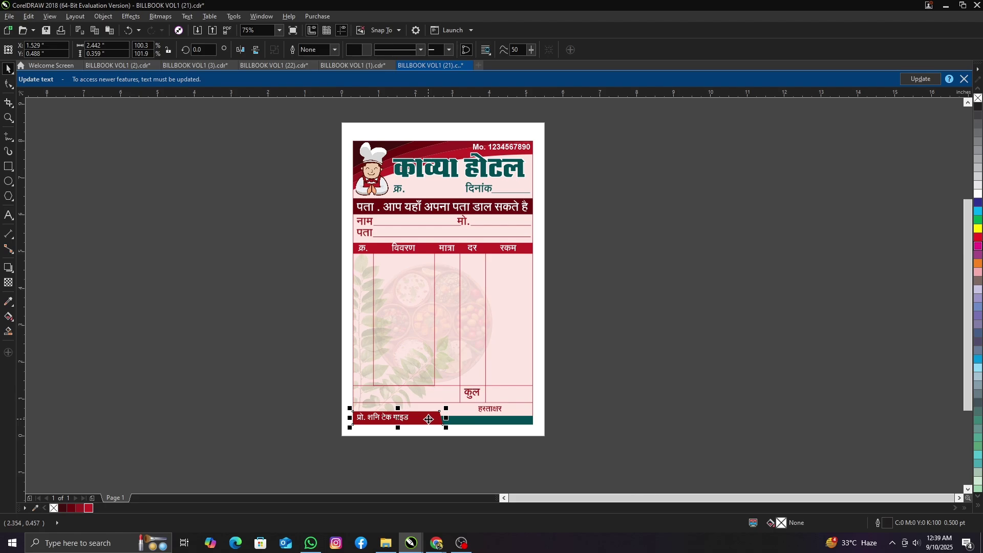
Review the recoloured footer and begin opening the BILLBOOK VOL1 (23).cdr template
{"action": "scroll", "coordinate": [428, 419], "scroll_direction": "up", "scroll_amount": 3}
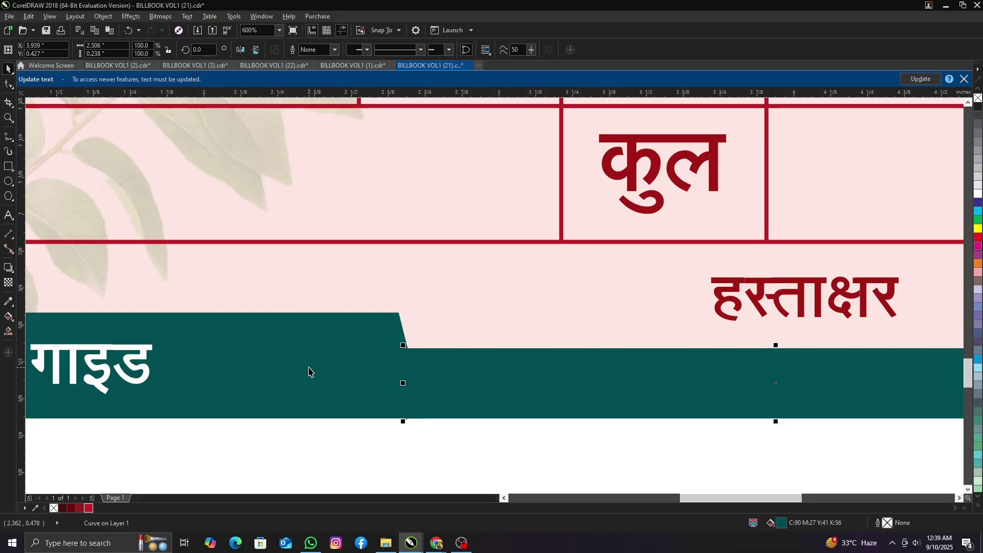
{"action": "scroll", "coordinate": [451, 455], "scroll_direction": "down", "scroll_amount": 2}
{"action": "scroll", "coordinate": [451, 455], "scroll_direction": "down", "scroll_amount": 1}
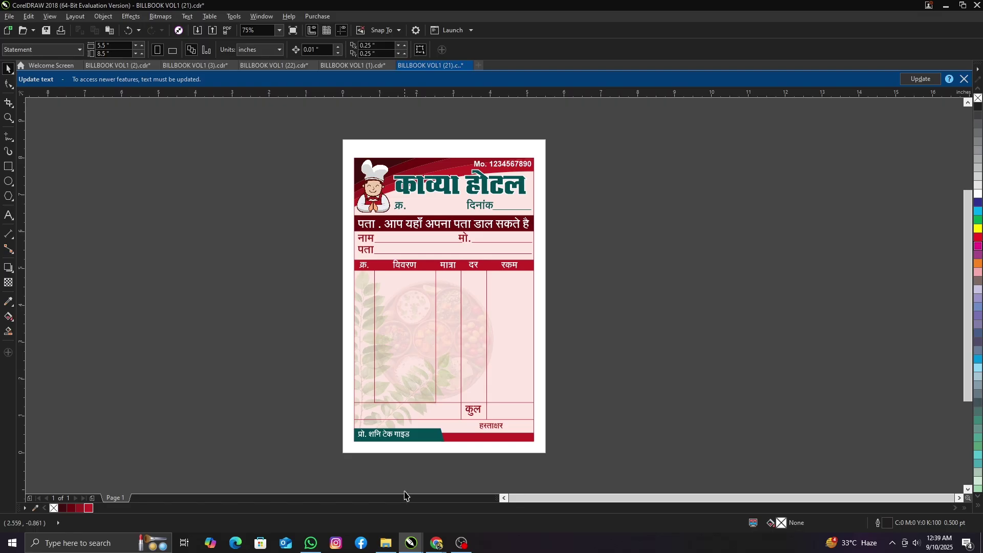
{"action": "key", "text": "super+e"}
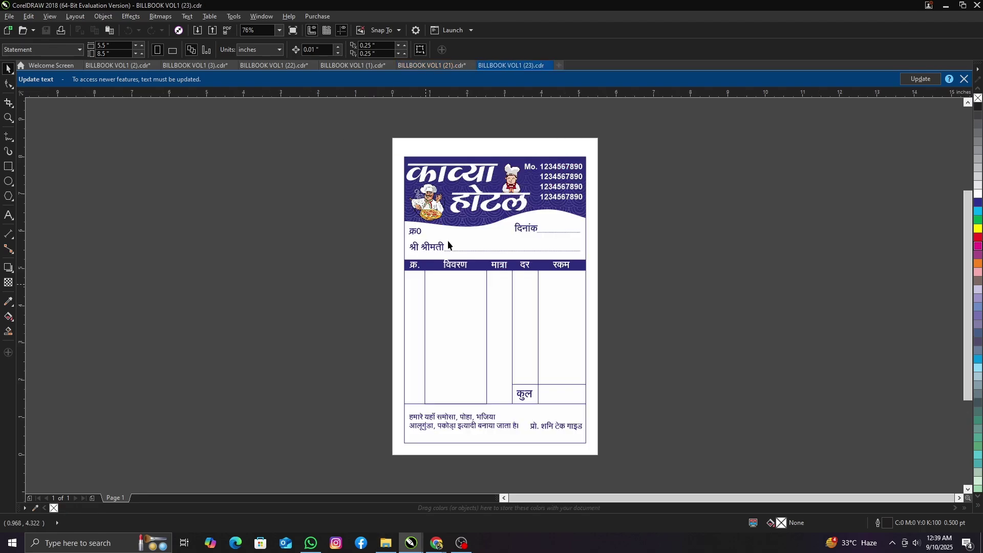
Undo the chef image move so the header banner returns to its original place
{"action": "scroll", "coordinate": [500, 200], "scroll_direction": "up", "scroll_amount": 3}
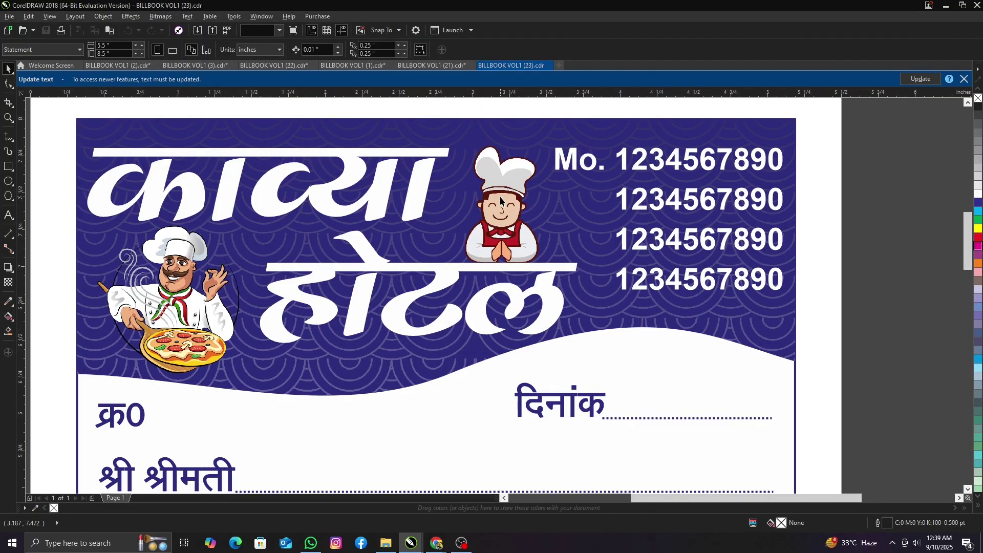
{"action": "scroll", "coordinate": [500, 199], "scroll_direction": "down", "scroll_amount": 3}
{"action": "left_click_drag", "start_coordinate": [501, 199], "coordinate": [158, 202]}
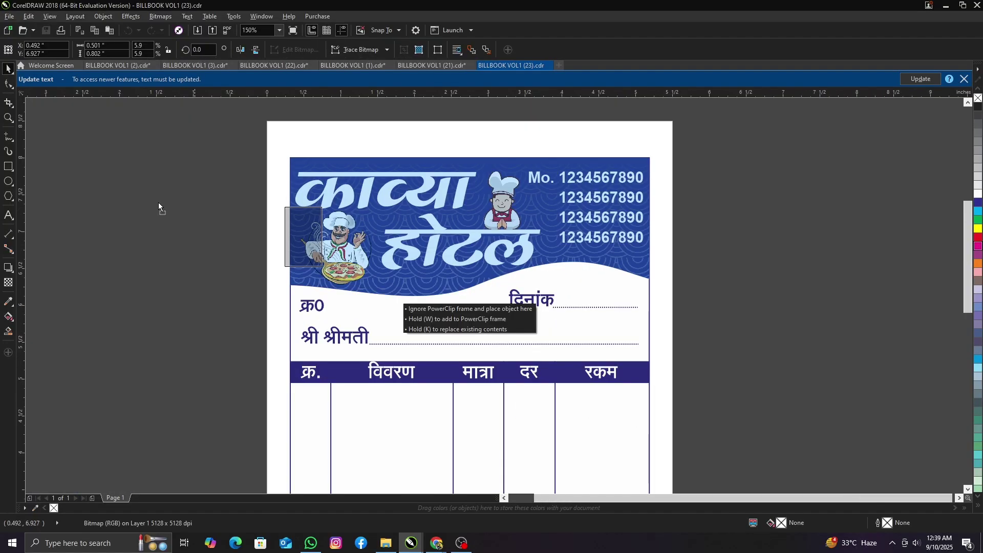
{"action": "left_click_drag", "start_coordinate": [158, 201], "coordinate": [159, 202]}
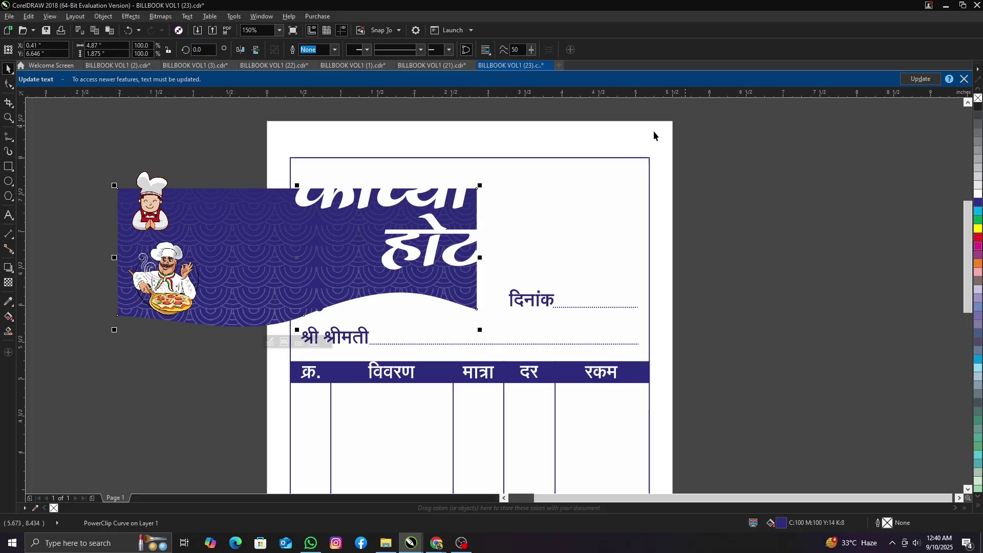
{"action": "key", "text": "ctrl+z"}
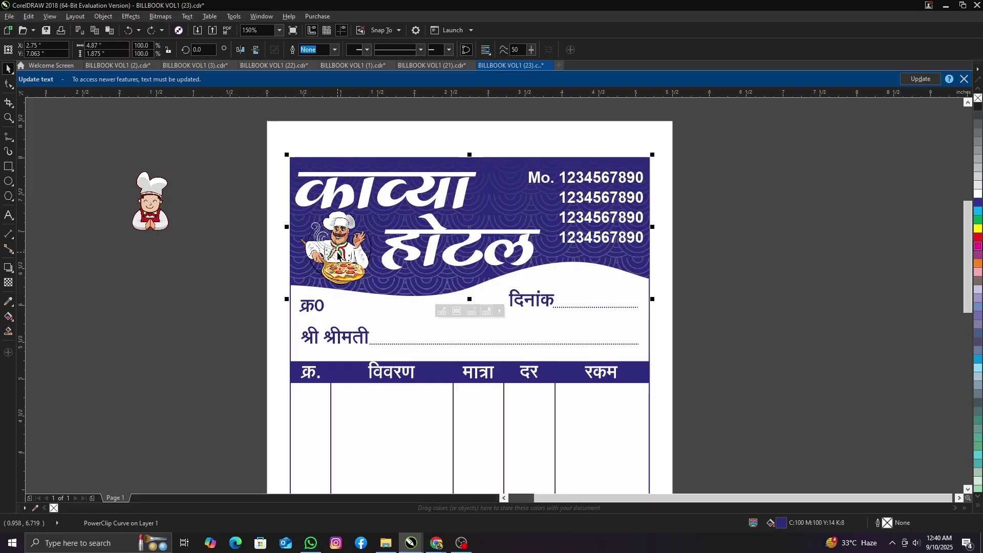
{"action": "left_click", "coordinate": [338, 253], "text": "ctrl"}
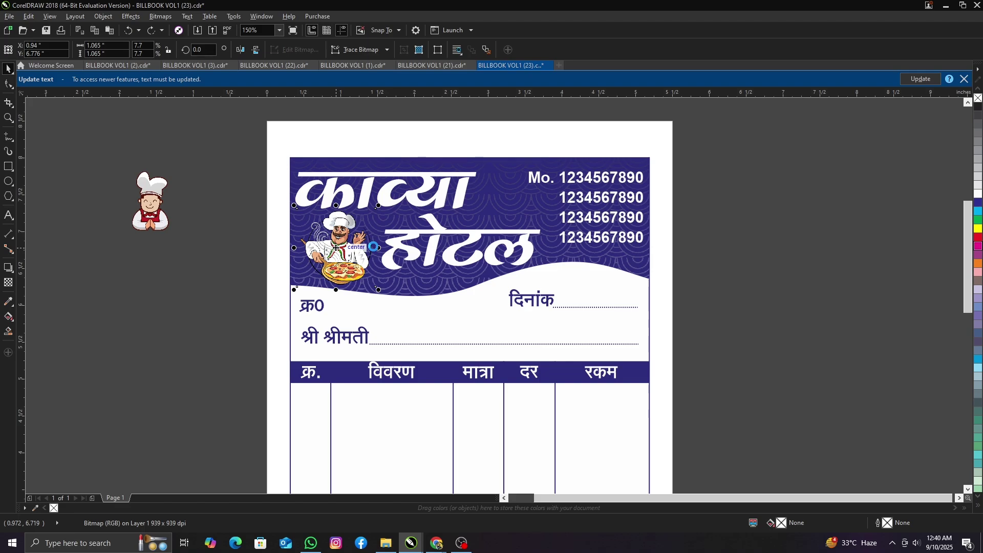
Select the होटल title, try joining its two words, then restore the two-line name
{"action": "key", "text": "Escape"}
{"action": "scroll", "coordinate": [336, 248], "scroll_direction": "up", "scroll_amount": 2}
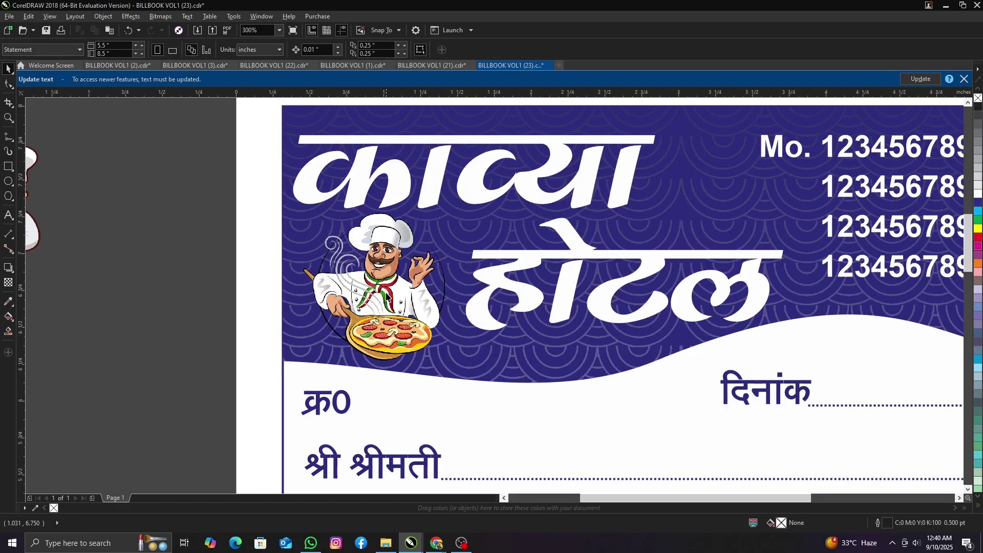
{"action": "scroll", "coordinate": [386, 296], "scroll_direction": "down", "scroll_amount": 2}
{"action": "left_click", "coordinate": [192, 306]}
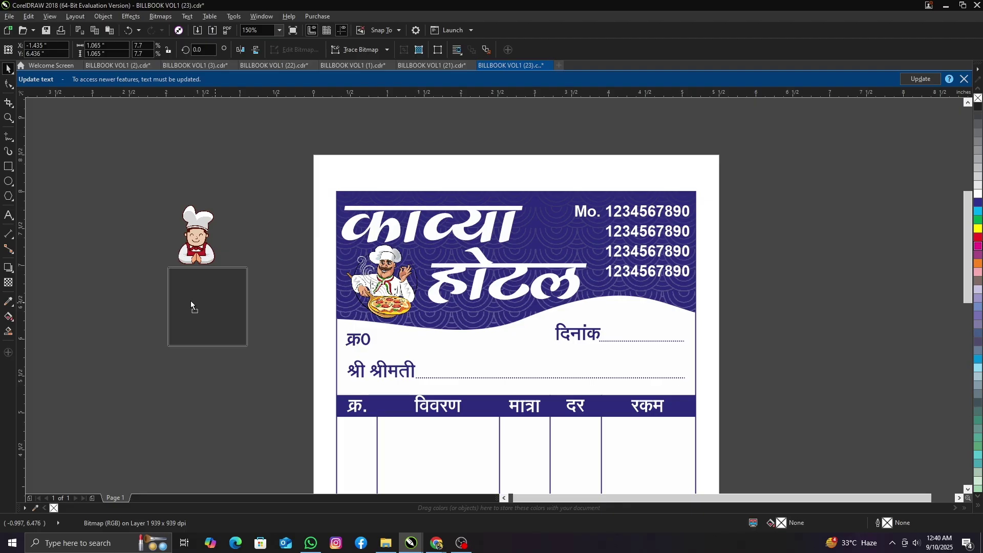
{"action": "scroll", "coordinate": [464, 231], "scroll_direction": "up", "scroll_amount": 2}
{"action": "left_click", "coordinate": [541, 322]}
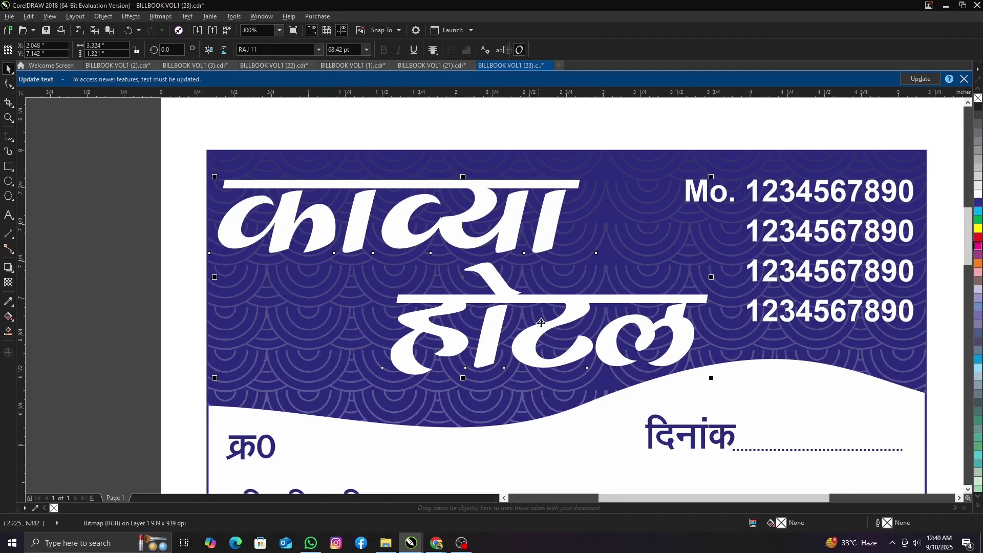
{"action": "left_click", "coordinate": [433, 49]}
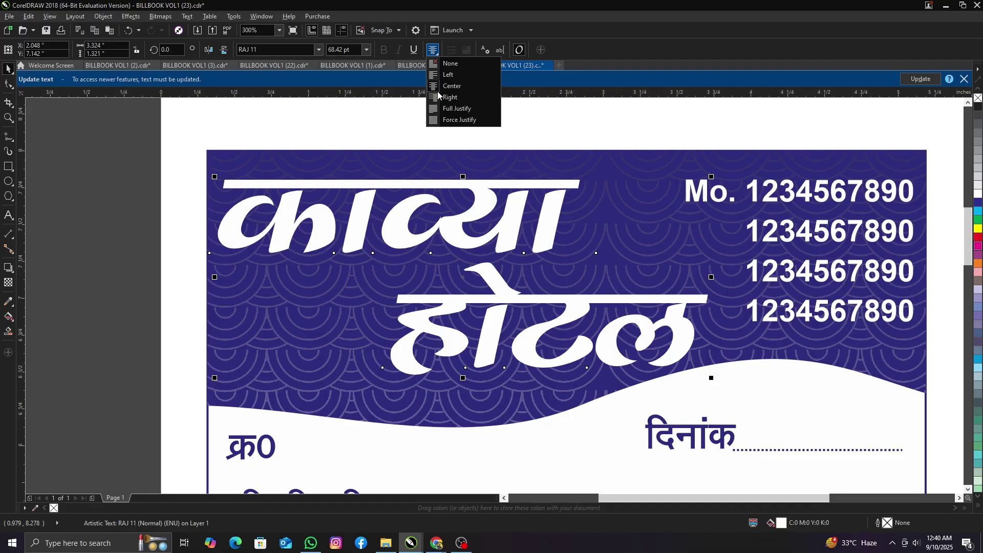
{"action": "double_click", "coordinate": [409, 326]}
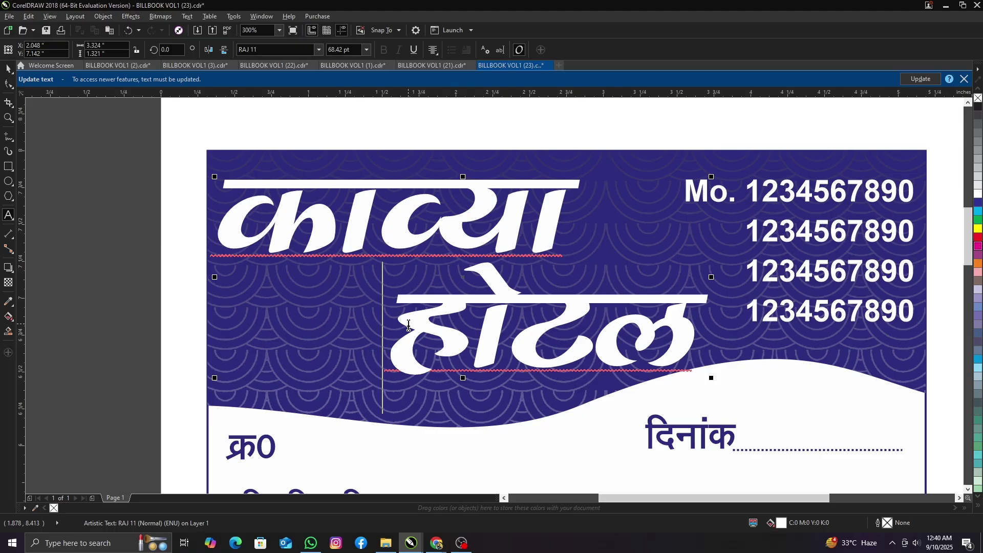
{"action": "key", "text": "BackSpace"}
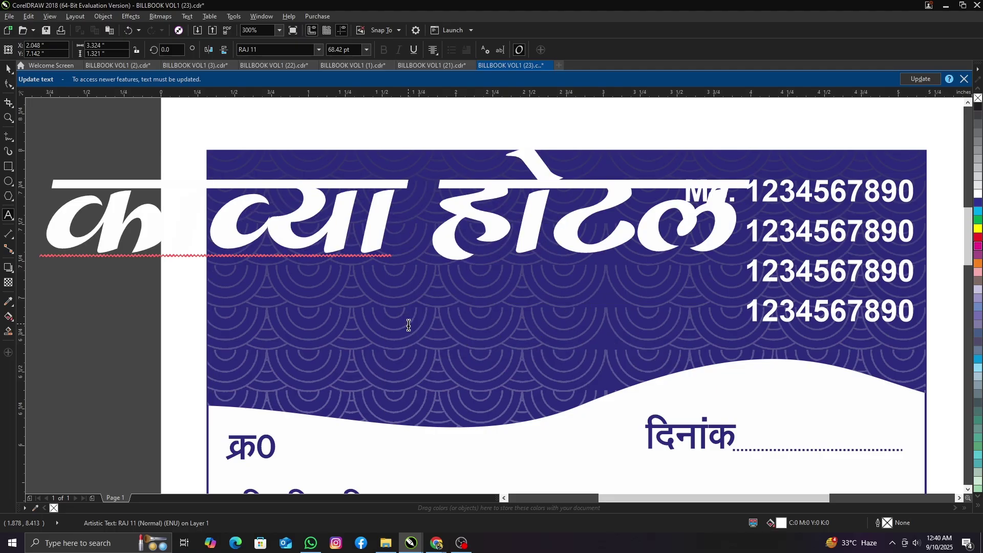
{"action": "key", "text": "ctrl+z"}
{"action": "key", "text": "ctrl+space"}
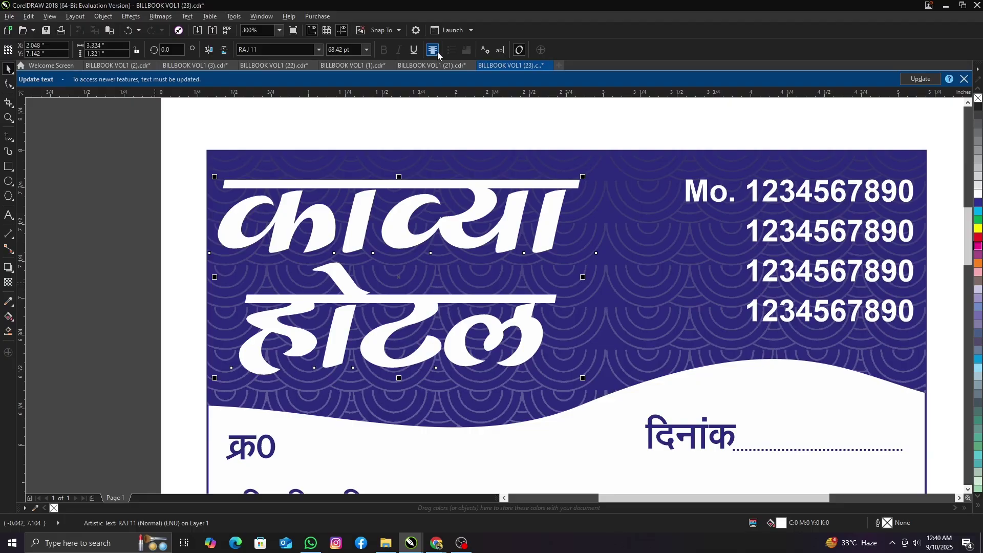
Left-align the hotel name's two words and drag the title lower in the banner
{"action": "left_click", "coordinate": [437, 51]}
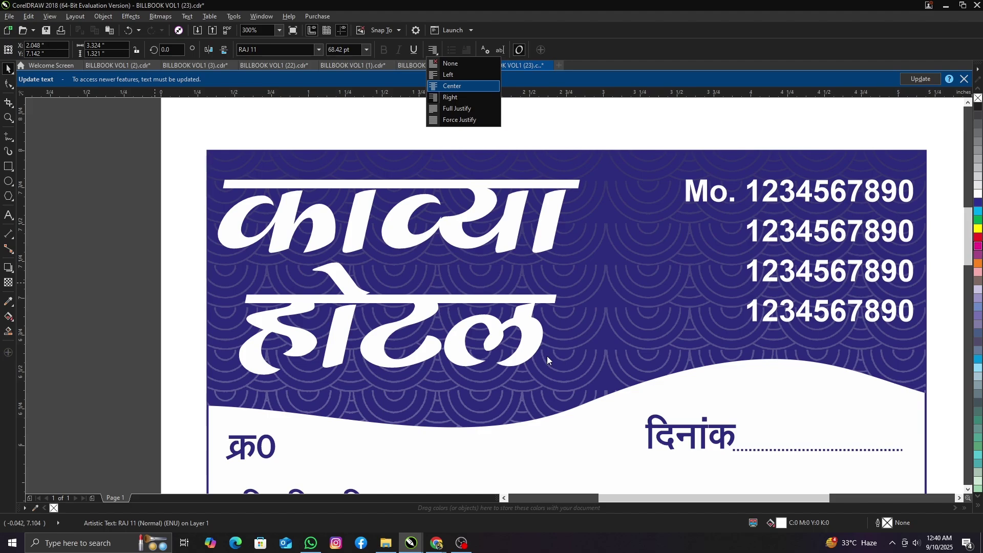
{"action": "left_click_drag", "start_coordinate": [547, 355], "coordinate": [407, 275]}
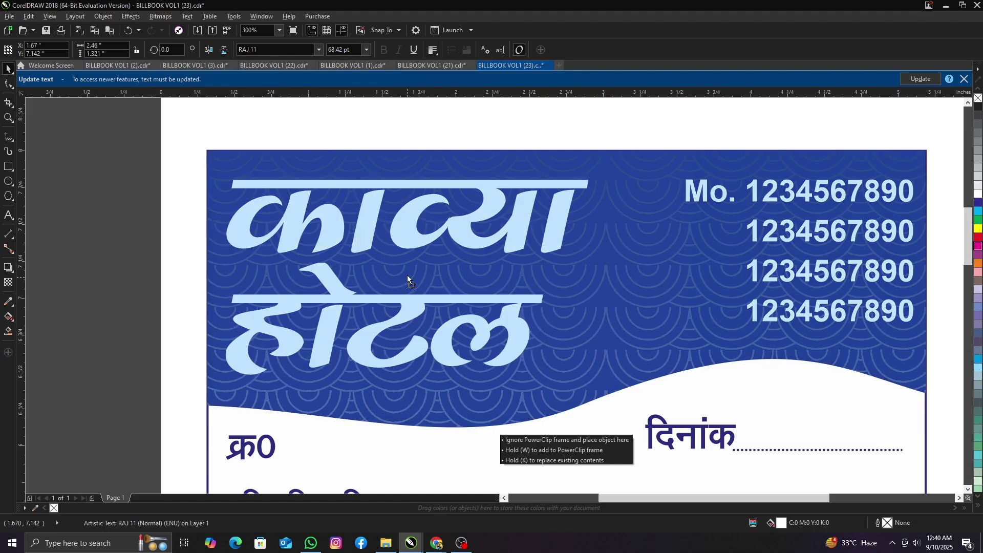
{"action": "left_click_drag", "start_coordinate": [407, 276], "coordinate": [403, 298]}
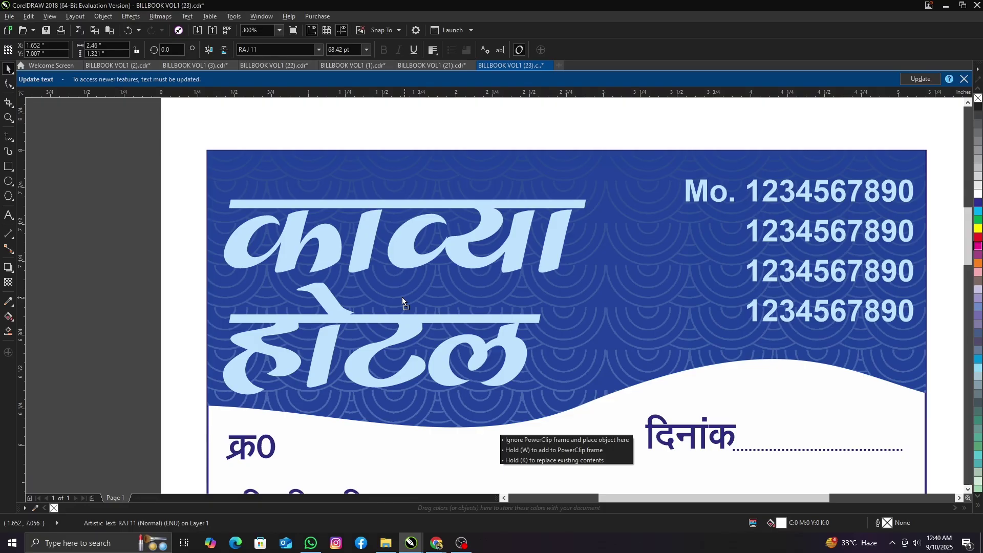
Drop the hotel name, move the chef between title and phone numbers, and clear the spare chef
{"action": "left_click_drag", "start_coordinate": [402, 298], "coordinate": [402, 298]}
{"action": "scroll", "coordinate": [403, 299], "scroll_direction": "down", "scroll_amount": 2}
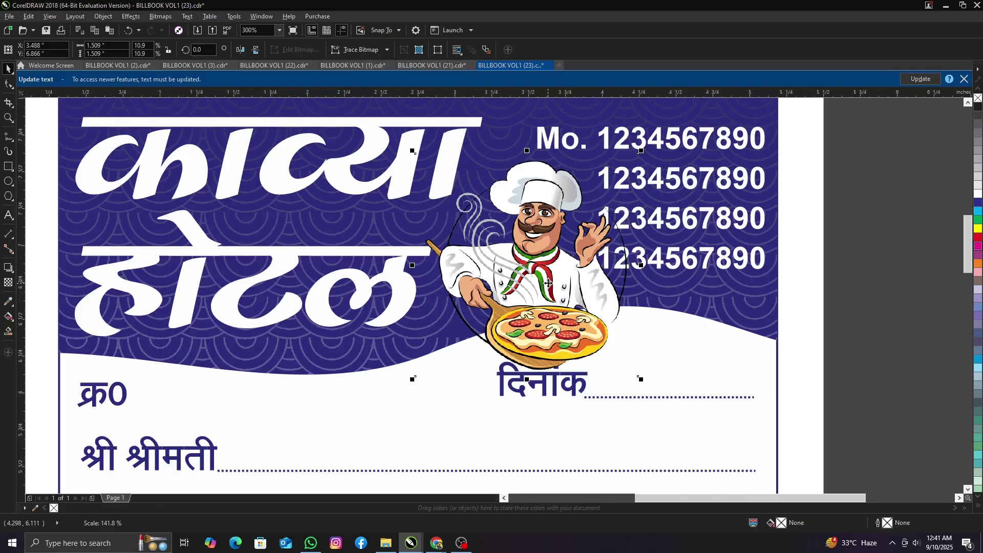
{"action": "left_click_drag", "start_coordinate": [548, 284], "coordinate": [492, 265]}
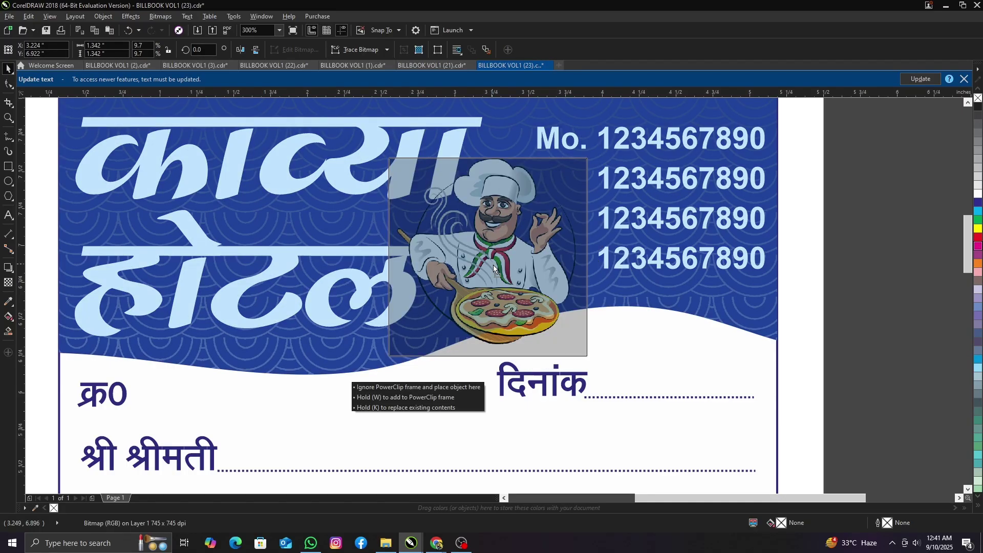
{"action": "scroll", "coordinate": [370, 103], "scroll_direction": "down", "scroll_amount": 2}
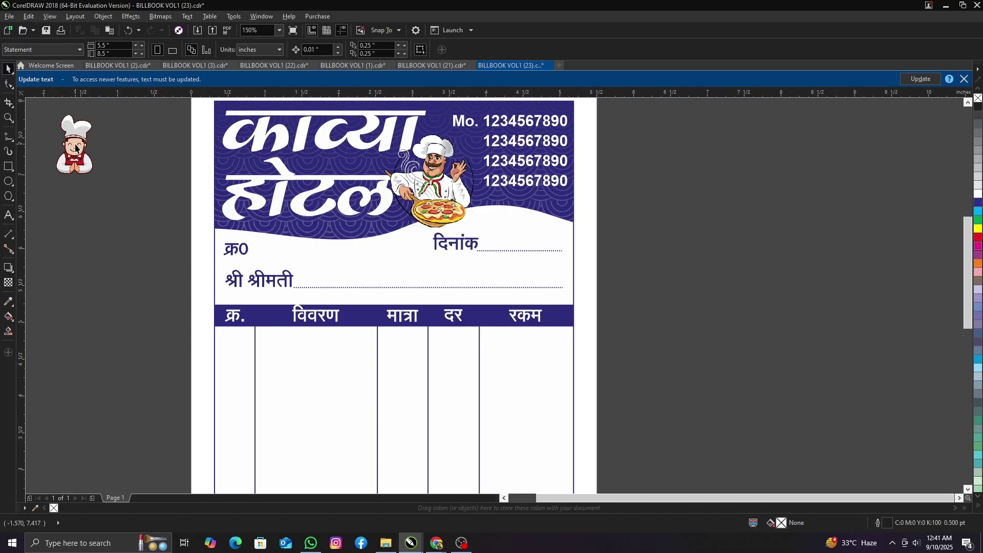
{"action": "left_click_drag", "start_coordinate": [76, 149], "coordinate": [337, 150]}
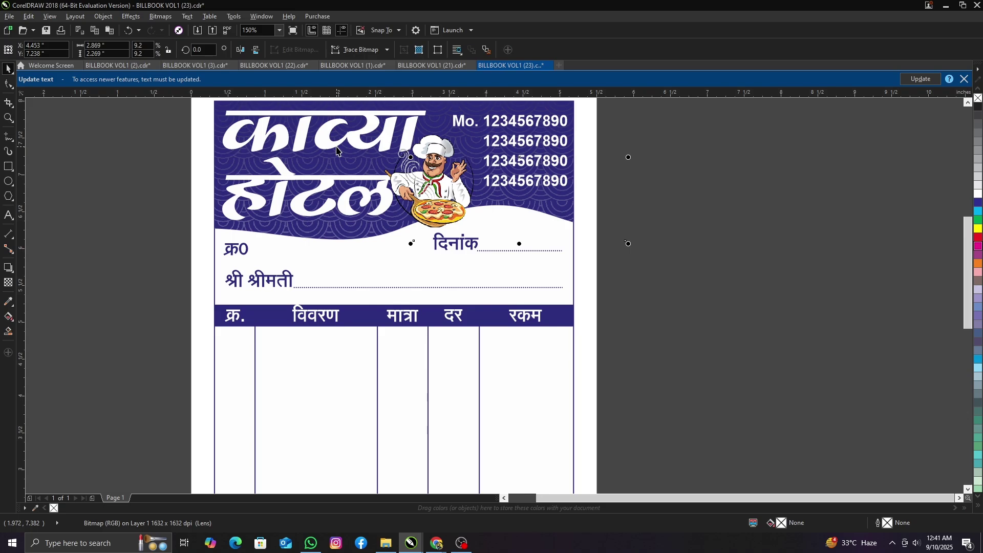
{"action": "left_click", "coordinate": [337, 149]}
{"action": "key", "text": "shift+F11"}
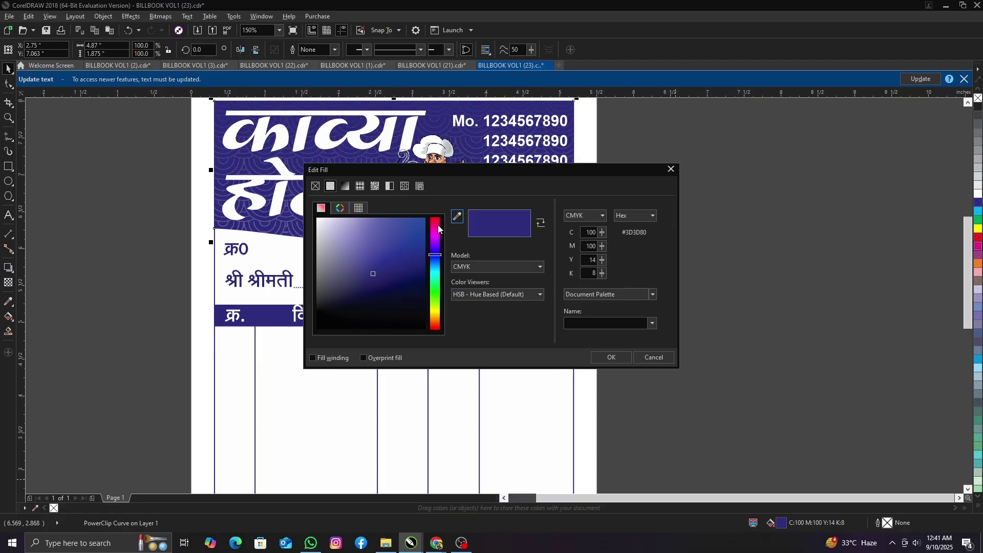
Fill the header banner purple #7A3673, then recolour the field labels and table heading bar purple
{"action": "left_click", "coordinate": [439, 229]}
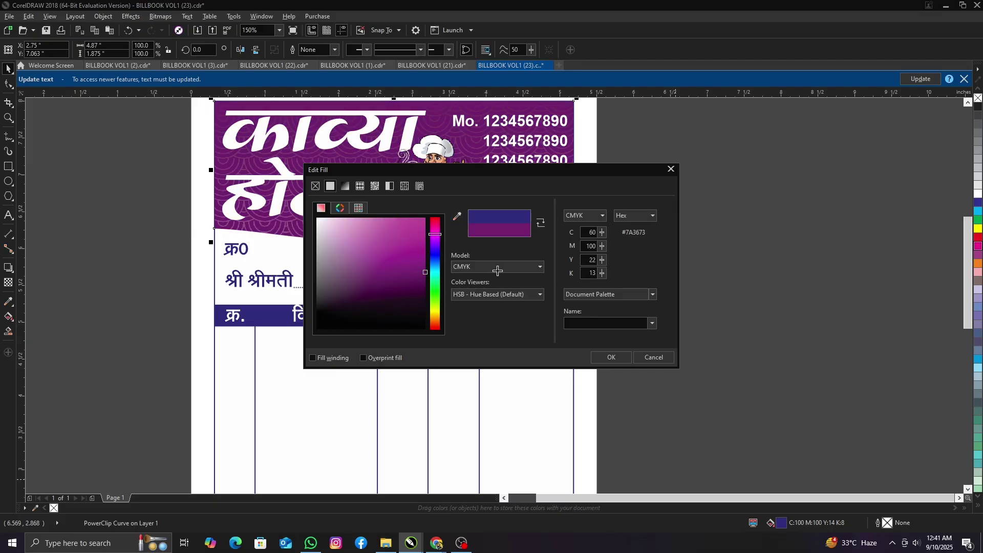
{"action": "key", "text": "Return"}
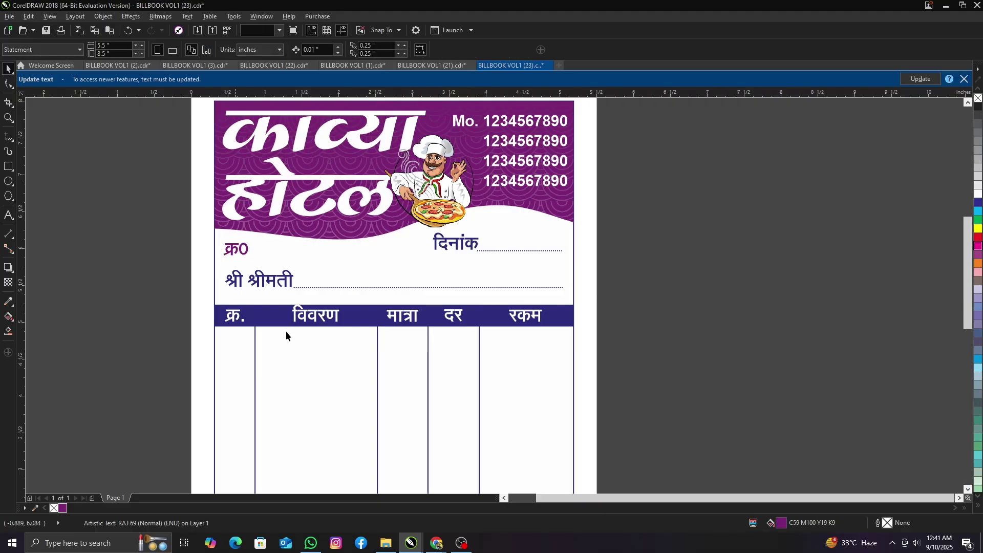
{"action": "key", "text": "Tab"}
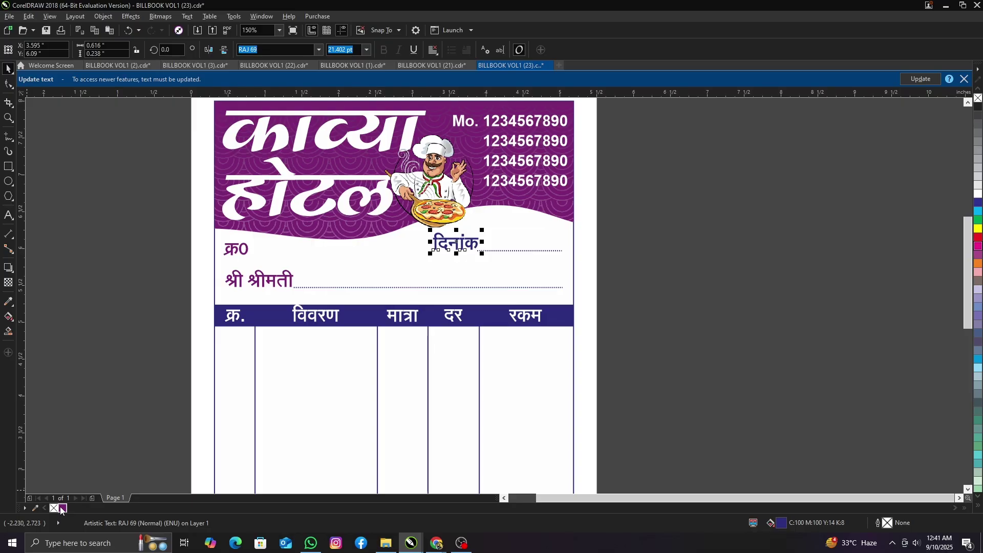
{"action": "left_click_drag", "start_coordinate": [632, 267], "coordinate": [464, 240]}
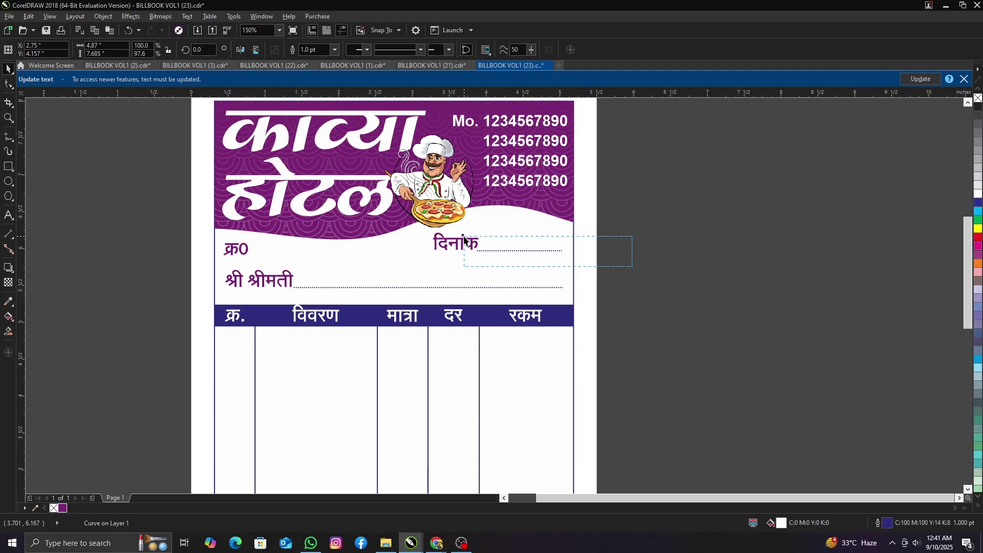
{"action": "left_click_drag", "start_coordinate": [464, 239], "coordinate": [121, 498]}
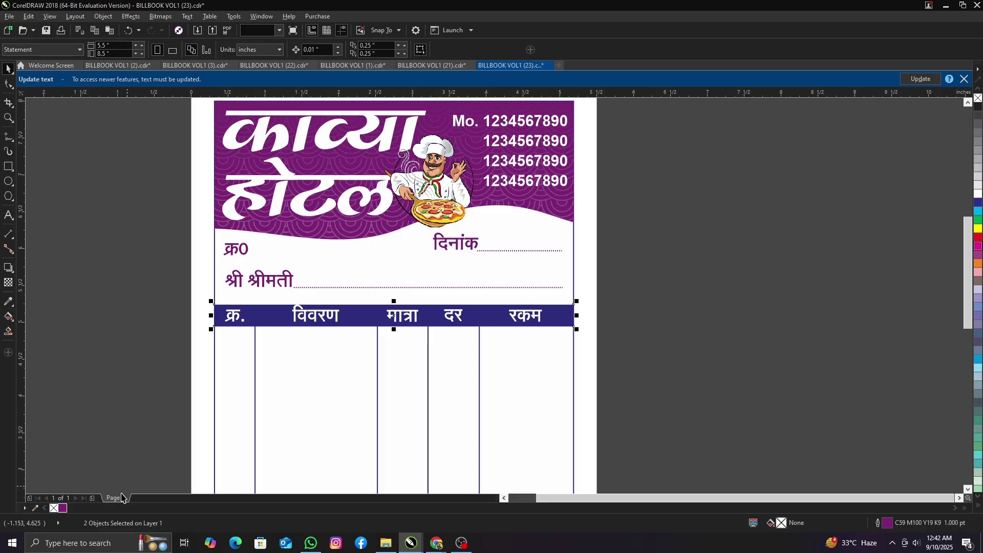
{"action": "key", "text": "ctrl+z"}
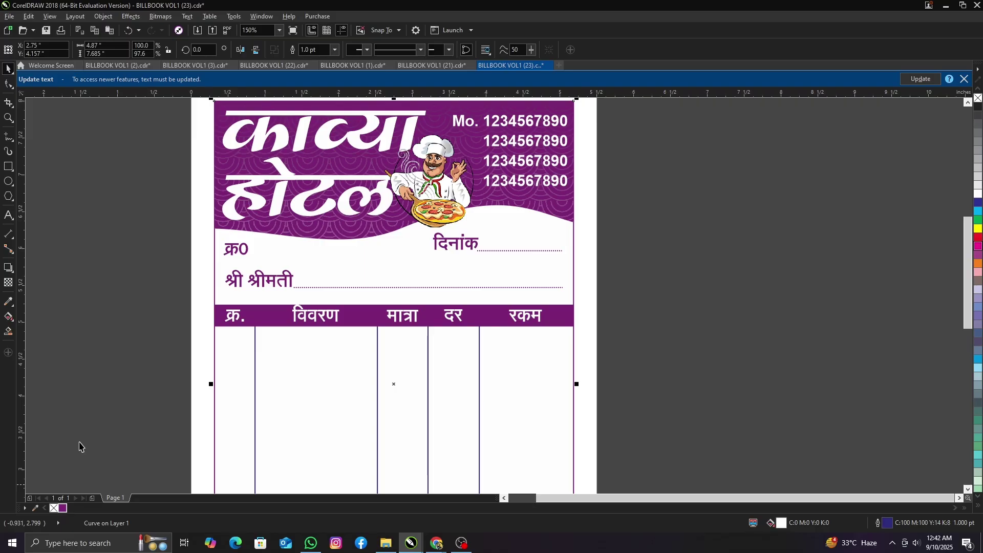
{"action": "scroll", "coordinate": [225, 438], "scroll_direction": "up", "scroll_amount": 2}
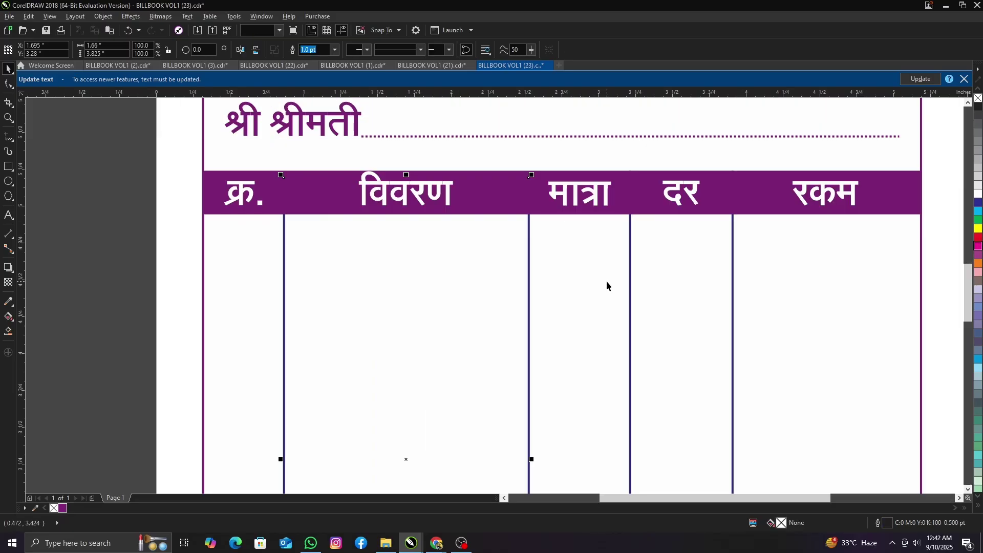
Make the column divider lines, footer text lines and footer rule purple
{"action": "right_click", "coordinate": [62, 508]}
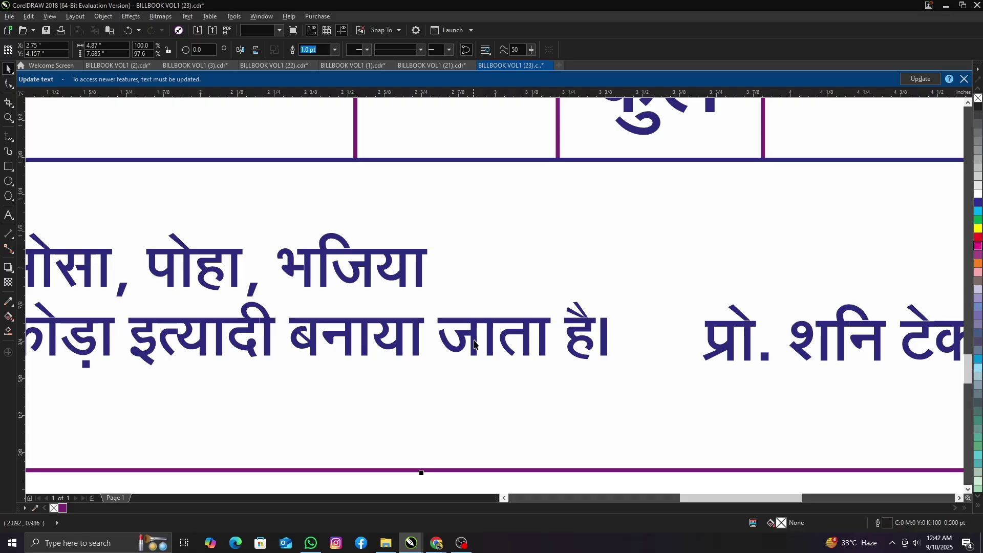
{"action": "left_click", "coordinate": [475, 344]}
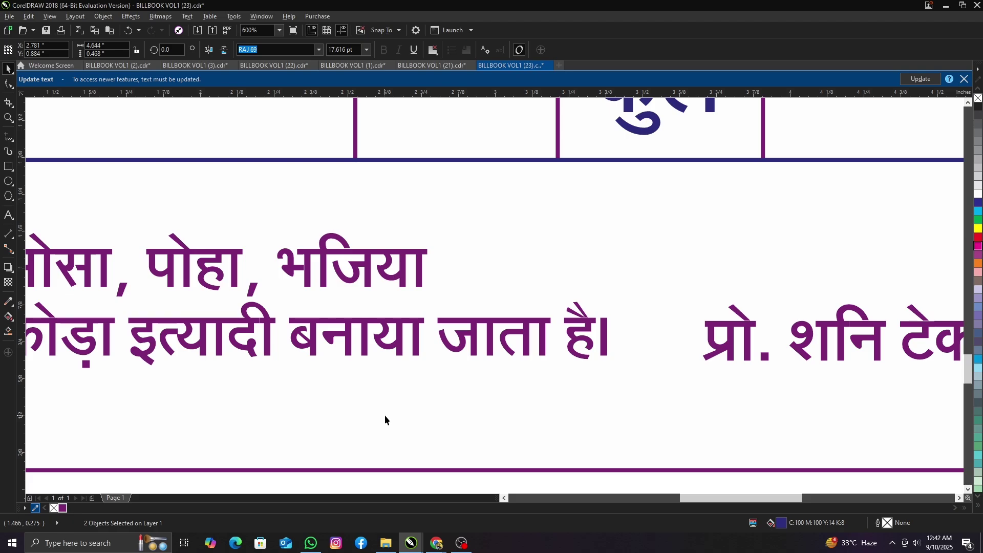
{"action": "scroll", "coordinate": [385, 415], "scroll_direction": "down", "scroll_amount": 2}
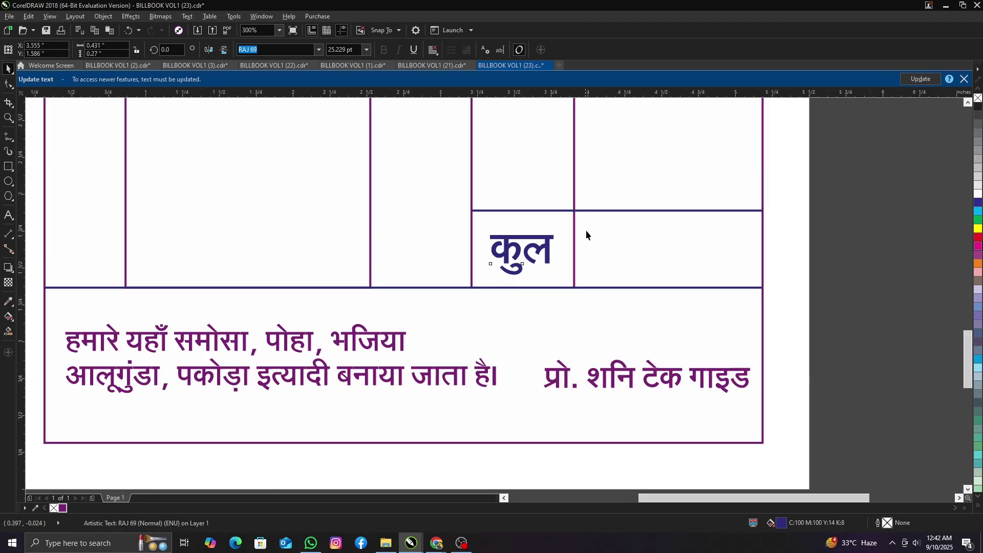
{"action": "left_click", "coordinate": [544, 289]}
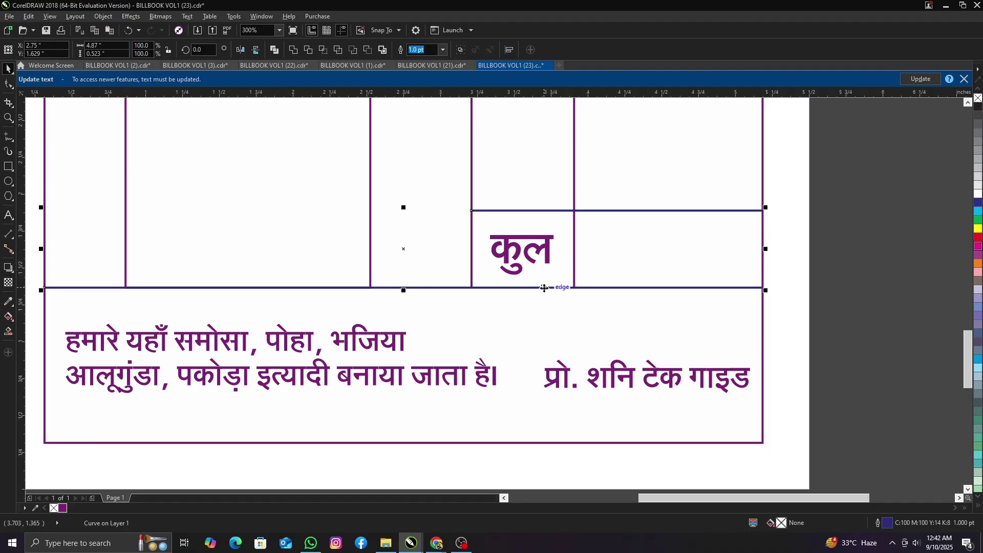
{"action": "scroll", "coordinate": [513, 377], "scroll_direction": "down", "scroll_amount": 2}
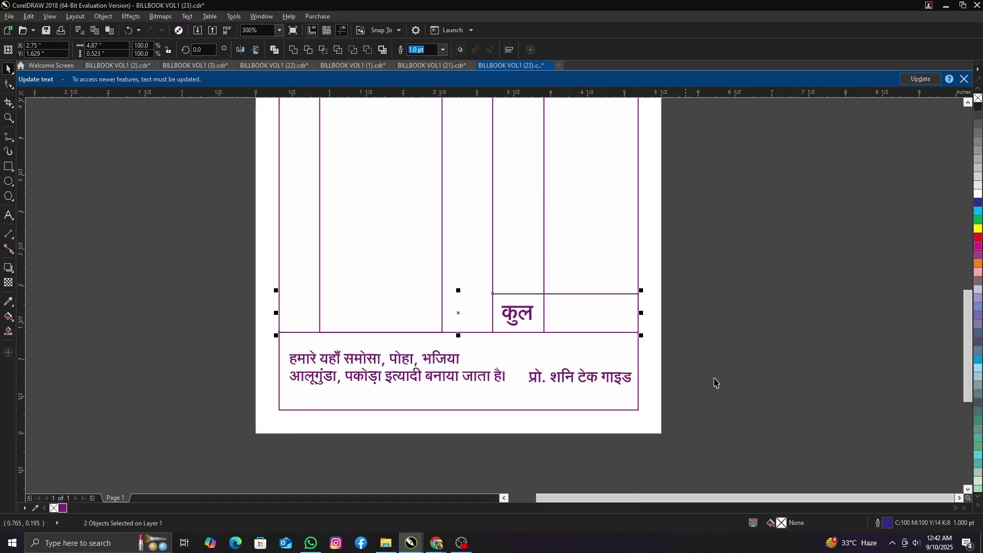
View the whole purple bill, then select BILLBOOK VOL1 (7).cdr in the bill book folder
{"action": "left_click", "coordinate": [715, 383]}
{"action": "scroll", "coordinate": [544, 287], "scroll_direction": "down", "scroll_amount": 4}
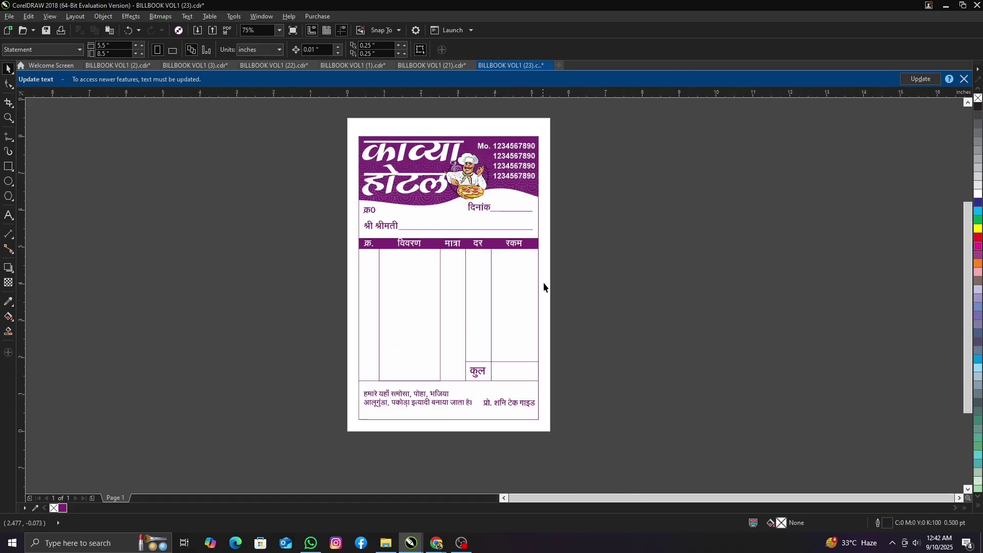
{"action": "scroll", "coordinate": [482, 257], "scroll_direction": "up", "scroll_amount": 1}
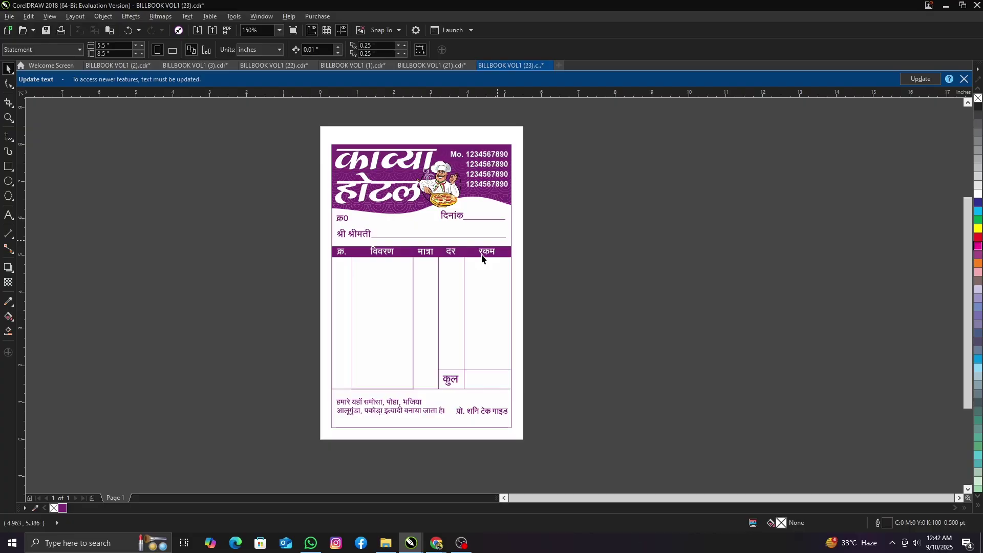
{"action": "key", "text": "alt+Tab"}
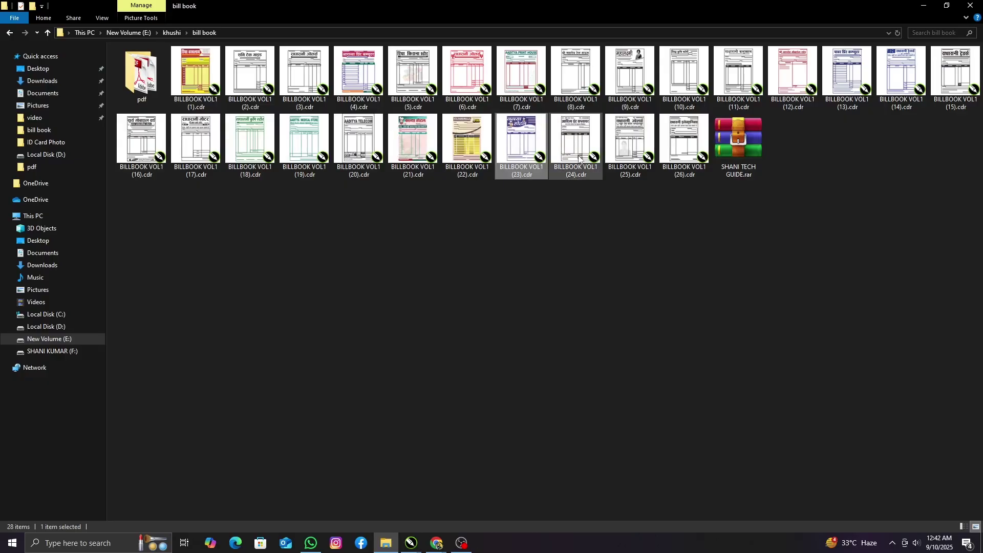
{"action": "left_click", "coordinate": [522, 67]}
Open BILLBOOK VOL1 (7).cdr and undo stray letters typed into the AADITYA PRINT HOUSE heading
{"action": "double_click", "coordinate": [523, 67]}
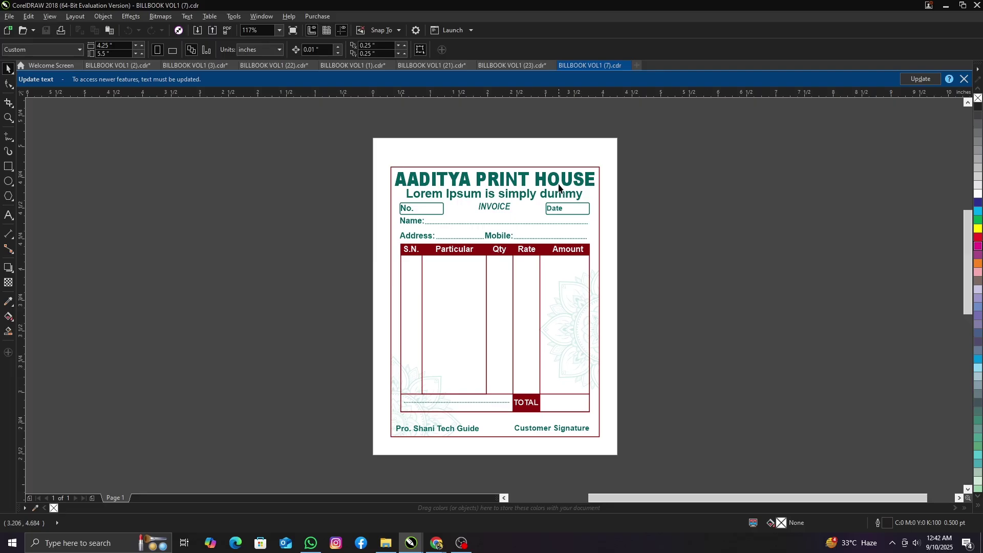
{"action": "scroll", "coordinate": [533, 186], "scroll_direction": "up", "scroll_amount": 2}
{"action": "scroll", "coordinate": [415, 174], "scroll_direction": "up", "scroll_amount": 1}
{"action": "double_click", "coordinate": [415, 174]}
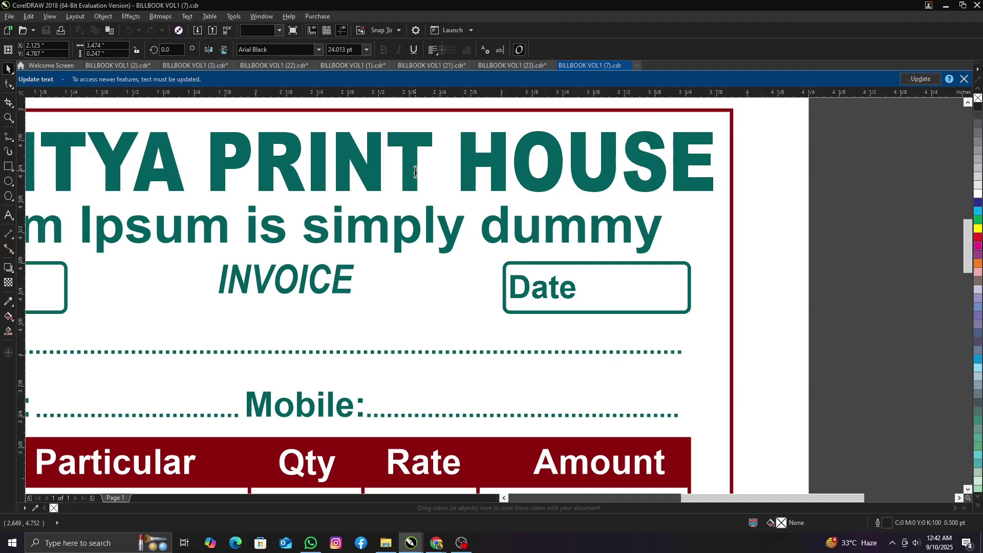
{"action": "scroll", "coordinate": [530, 275], "scroll_direction": "down", "scroll_amount": 2}
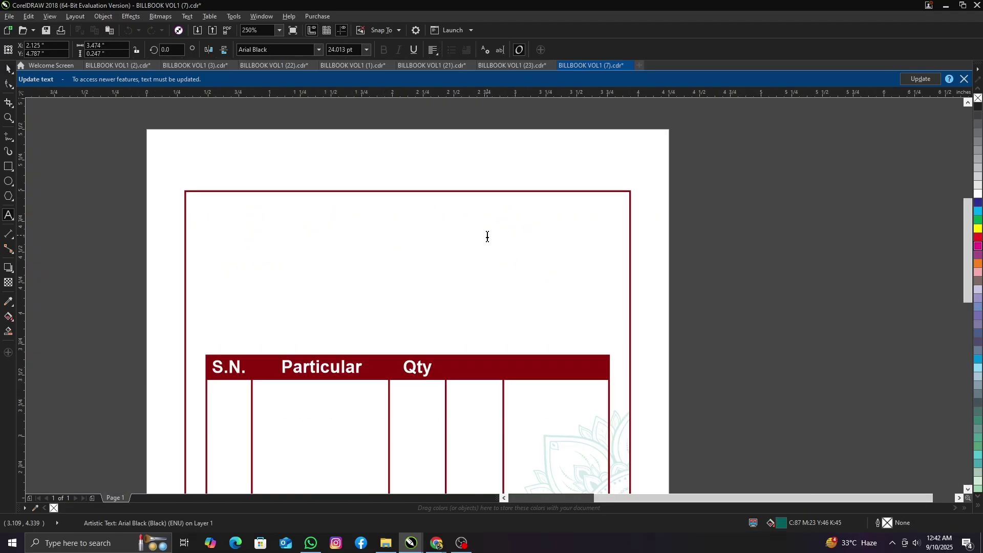
{"action": "type", "text": "dfgrt HOUSE"}
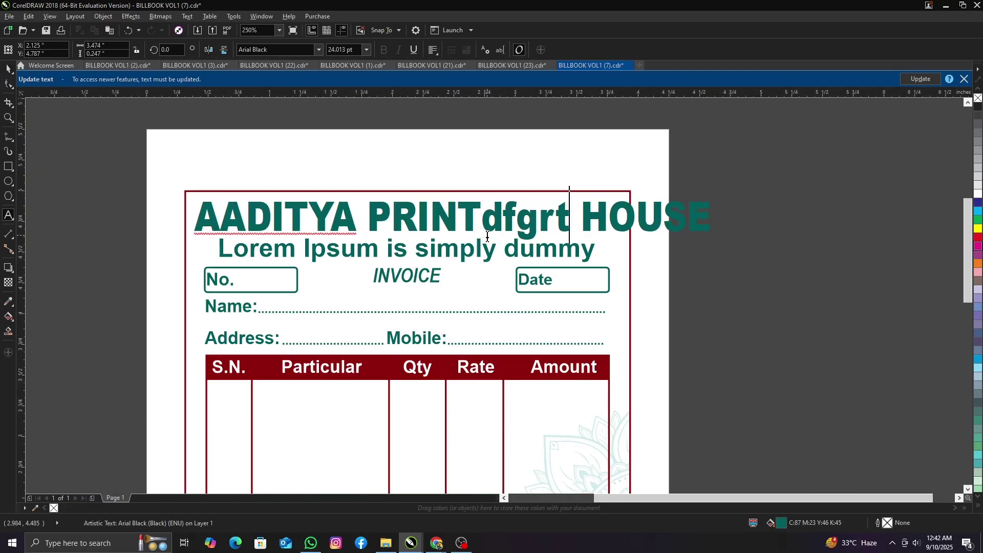
{"action": "key", "text": "BackSpace"}
{"action": "key", "text": "BackSpace"}
{"action": "key", "text": "BackSpace"}
{"action": "key", "text": "ctrl+z"}
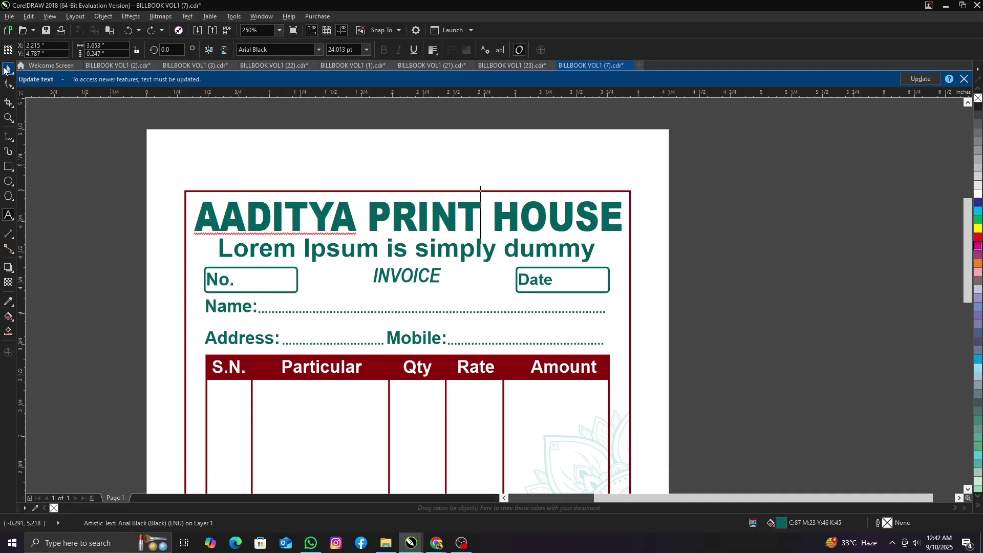
{"action": "key", "text": "ctrl+z"}
Type 07092002 after the Date label and centre the date text within its box
{"action": "left_click", "coordinate": [534, 281]}
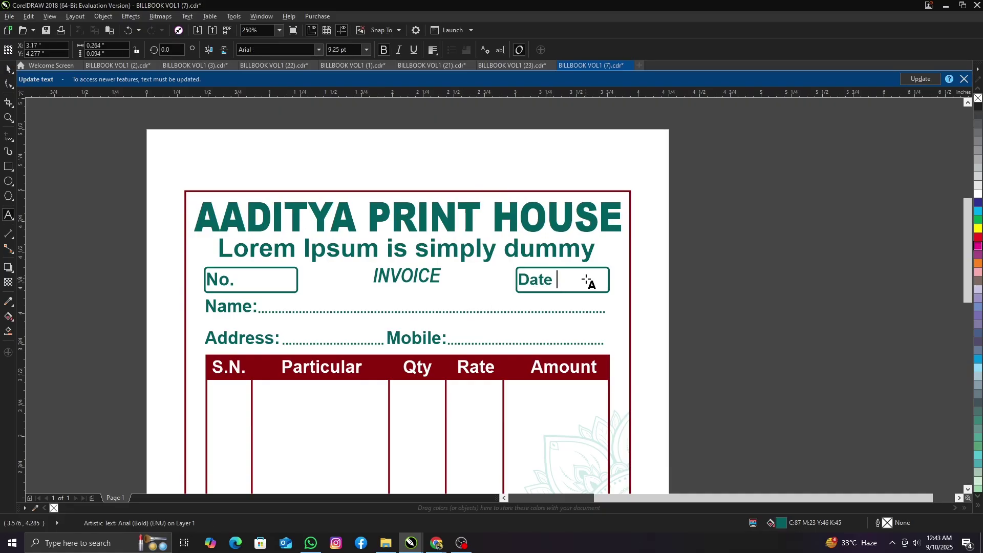
{"action": "type", "text": "0"}
{"action": "type", "text": "70"}
{"action": "type", "text": "92"}
{"action": "type", "text": "002"}
{"action": "key", "text": "ctrl+space"}
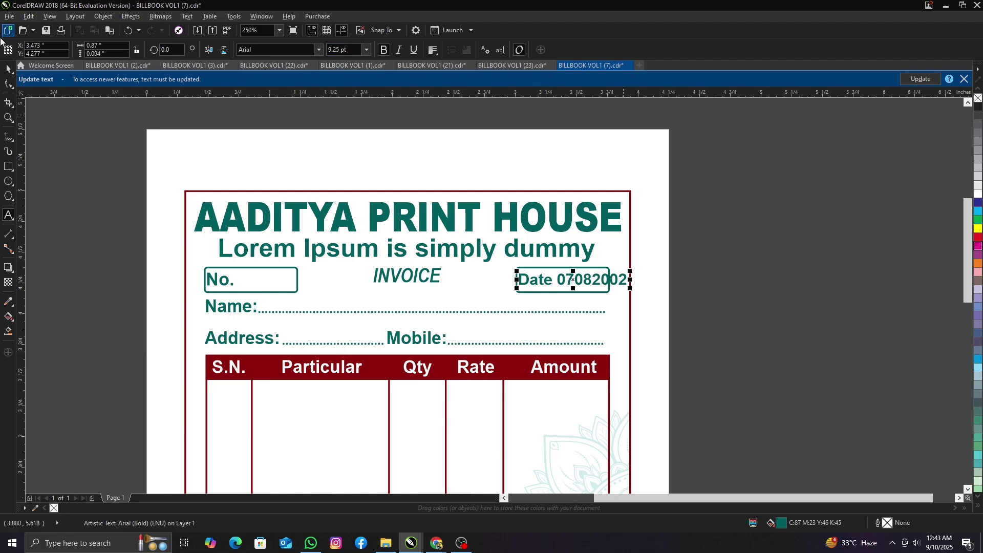
{"action": "scroll", "coordinate": [619, 286], "scroll_direction": "up", "scroll_amount": 2}
{"action": "left_click", "coordinate": [590, 297], "text": "shift"}
{"action": "key", "text": "c"}
{"action": "key", "text": "e"}
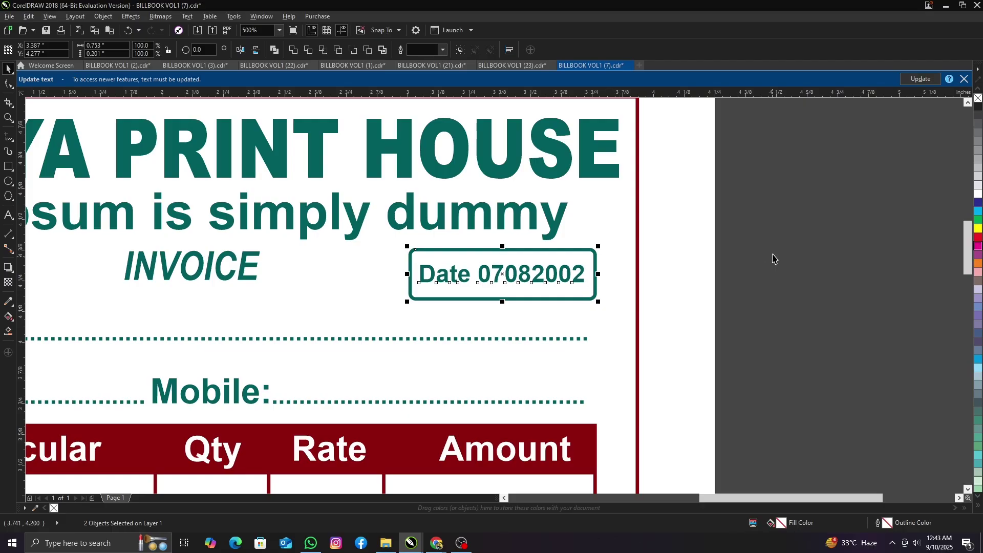
{"action": "key", "text": "Escape"}
{"action": "scroll", "coordinate": [527, 260], "scroll_direction": "down", "scroll_amount": 2}
{"action": "key", "text": "Escape"}
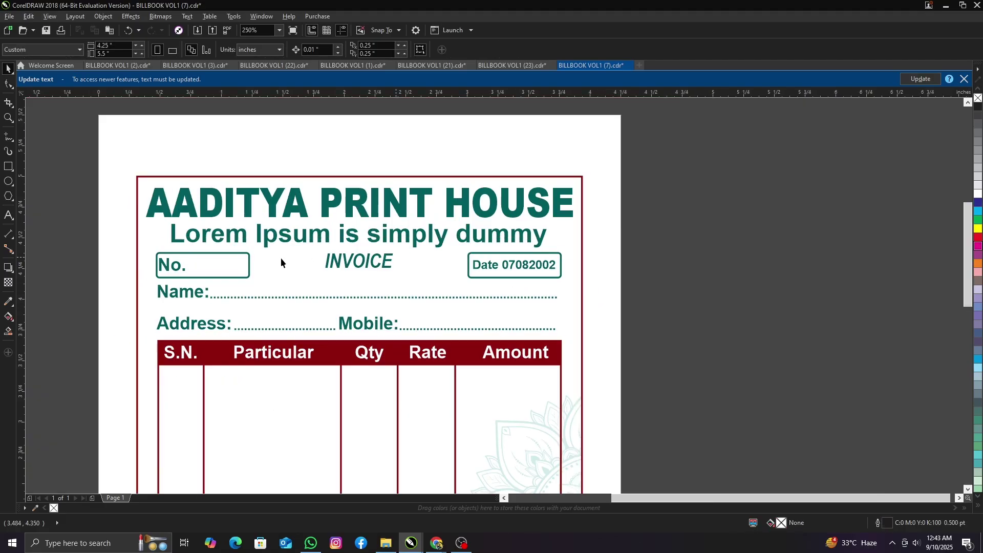
{"action": "scroll", "coordinate": [114, 283], "scroll_direction": "up", "scroll_amount": 2}
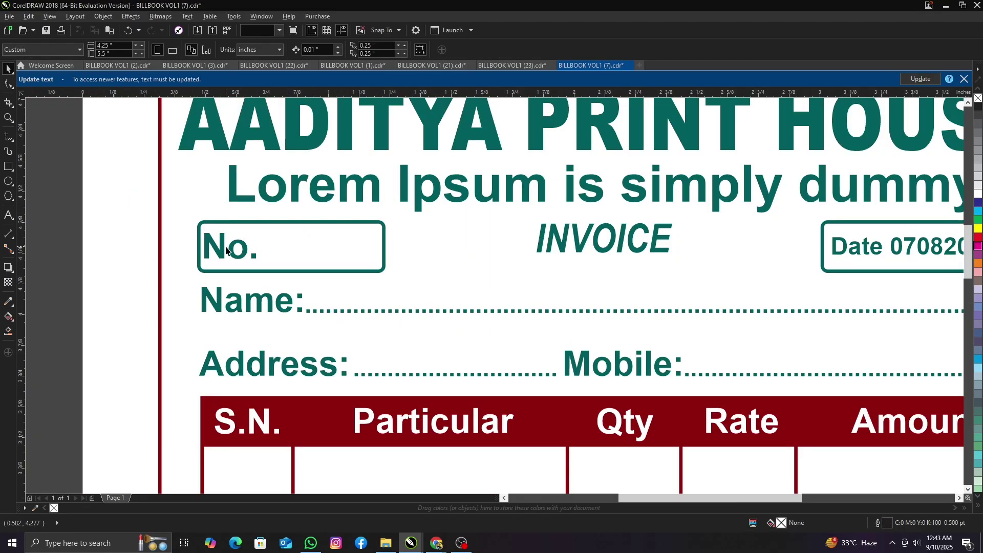
Enter 123456 after 'No.' and shrink the number slightly to fit its box
{"action": "left_click", "coordinate": [234, 250]}
{"action": "double_click", "coordinate": [234, 250]}
{"action": "key", "text": "End"}
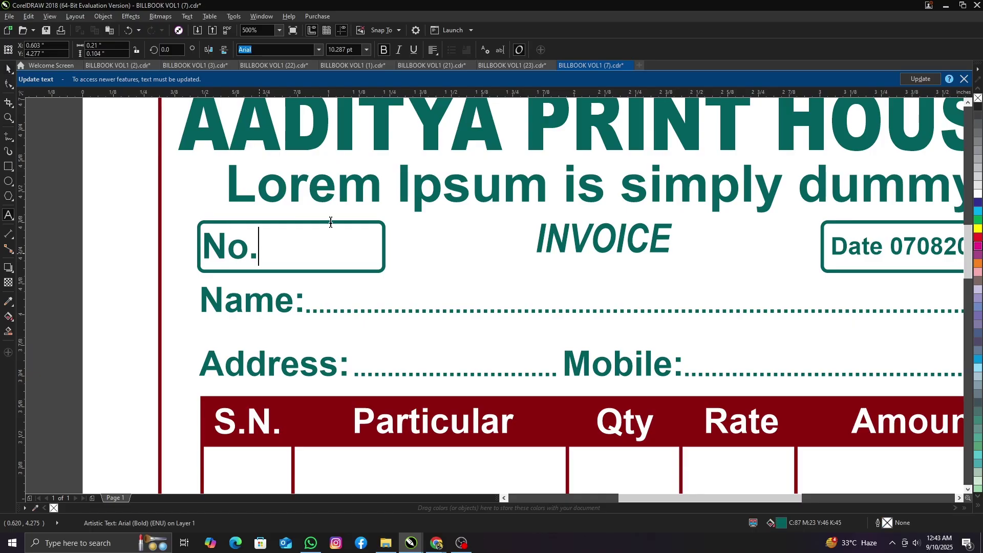
{"action": "type", "text": " 12"}
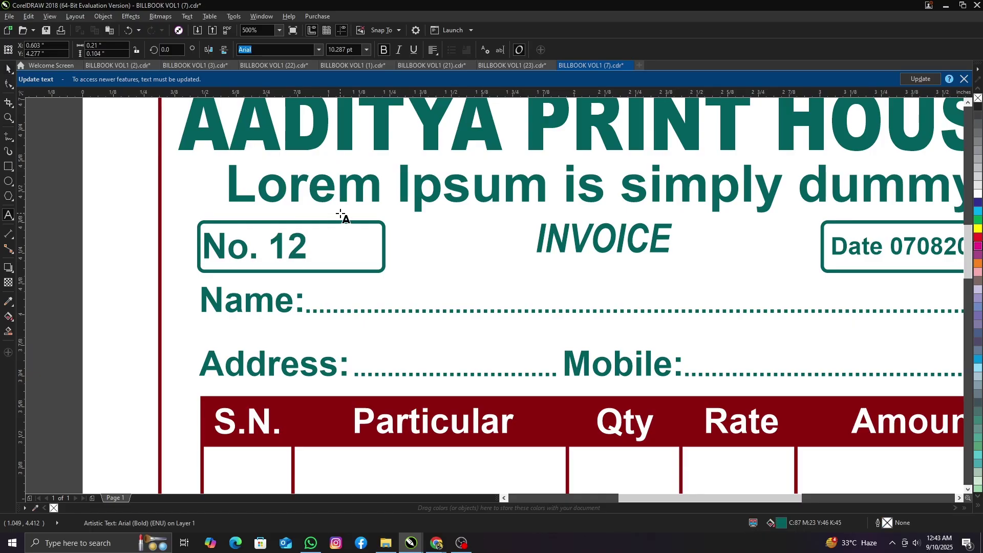
{"action": "type", "text": "3456"}
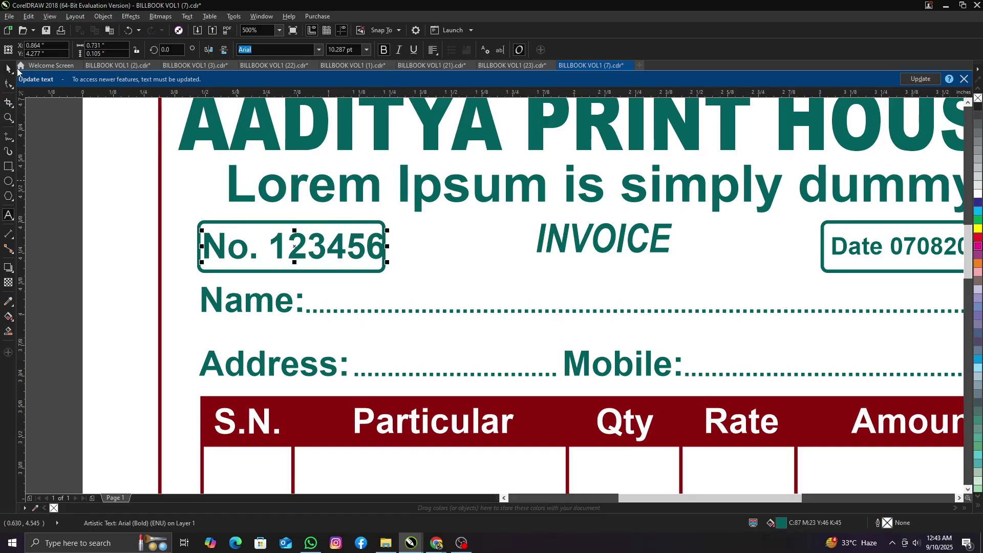
{"action": "left_click", "coordinate": [8, 69]}
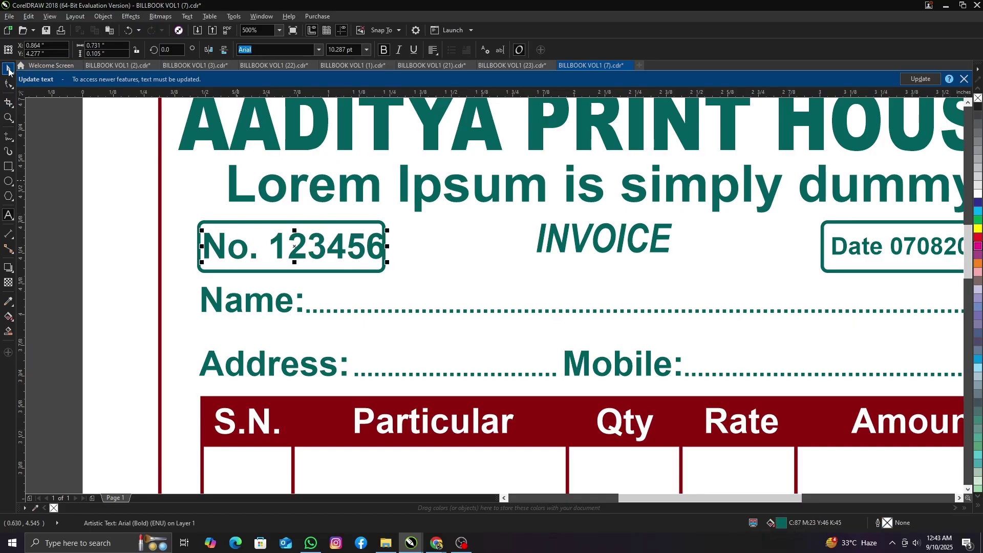
{"action": "left_click_drag", "start_coordinate": [387, 262], "coordinate": [377, 263]}
{"action": "left_click", "coordinate": [383, 269], "text": "shift"}
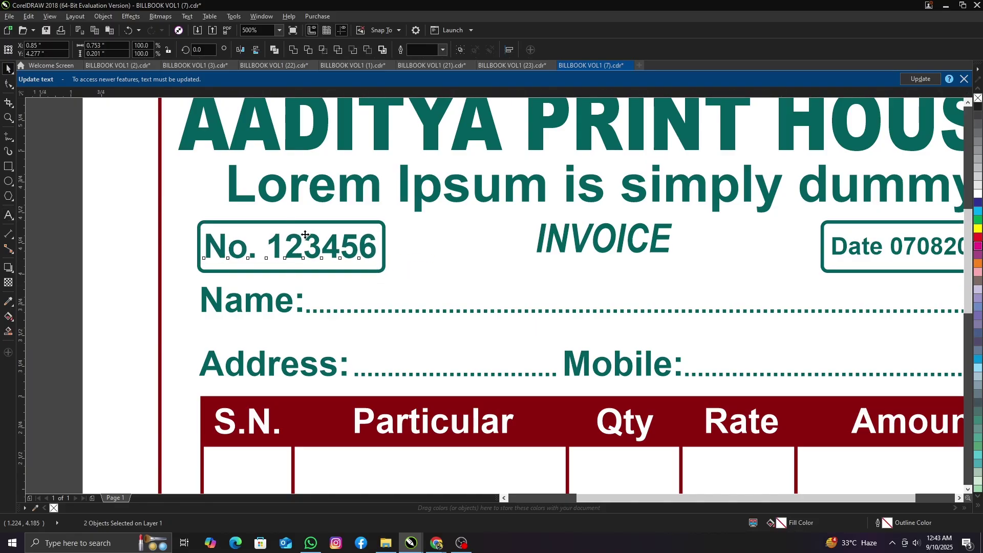
Select the AADITYA PRINT HOUSE heading and the INVOICE text, leaving INVOICE unchanged
{"action": "scroll", "coordinate": [306, 234], "scroll_direction": "down", "scroll_amount": 1}
{"action": "left_click", "coordinate": [340, 174]}
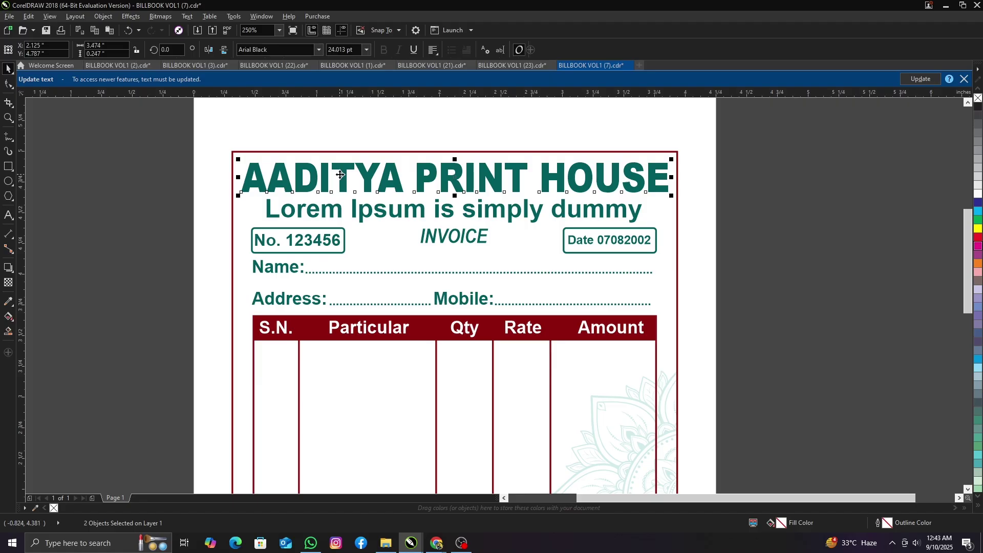
{"action": "scroll", "coordinate": [446, 232], "scroll_direction": "down", "scroll_amount": 1}
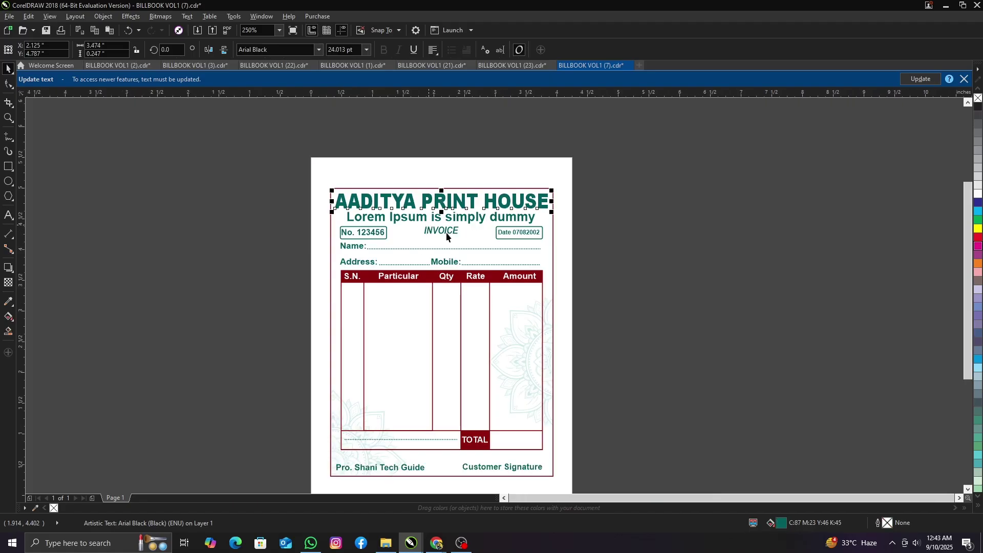
{"action": "left_click", "coordinate": [456, 234]}
{"action": "scroll", "coordinate": [458, 236], "scroll_direction": "up", "scroll_amount": 1}
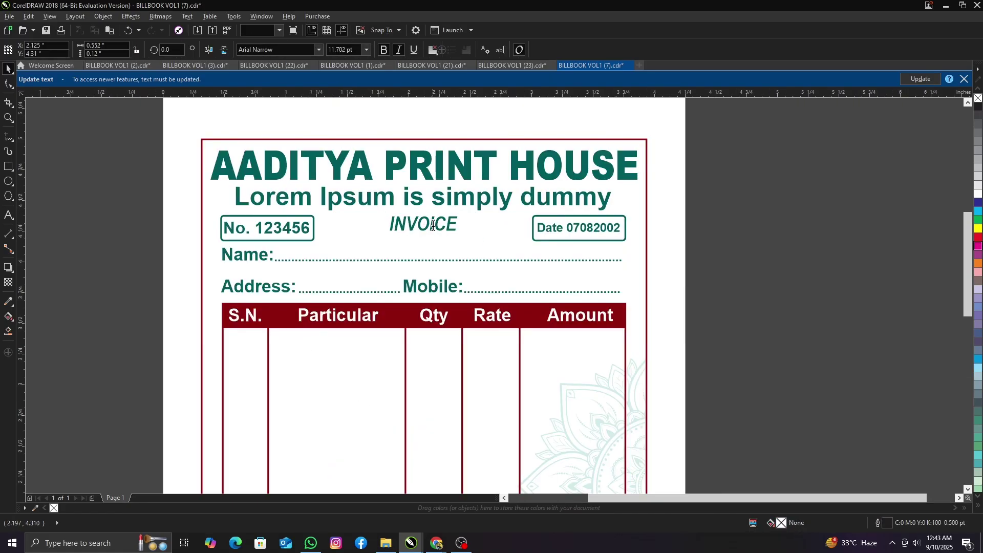
{"action": "double_click", "coordinate": [433, 226]}
{"action": "type", "text": "fggh"}
{"action": "key", "text": "BackSpace"}
{"action": "key", "text": "BackSpace"}
{"action": "key", "text": "BackSpace"}
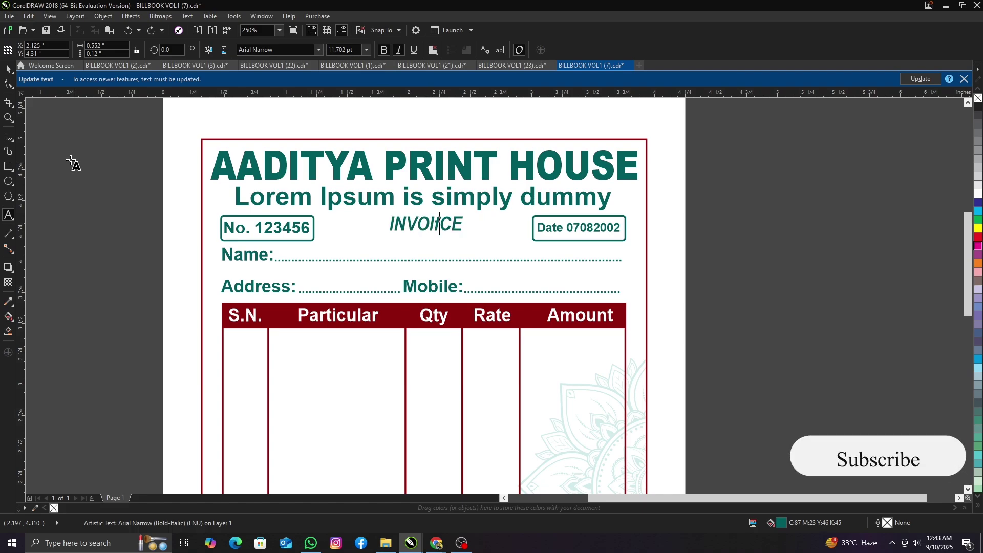
{"action": "left_click", "coordinate": [8, 69]}
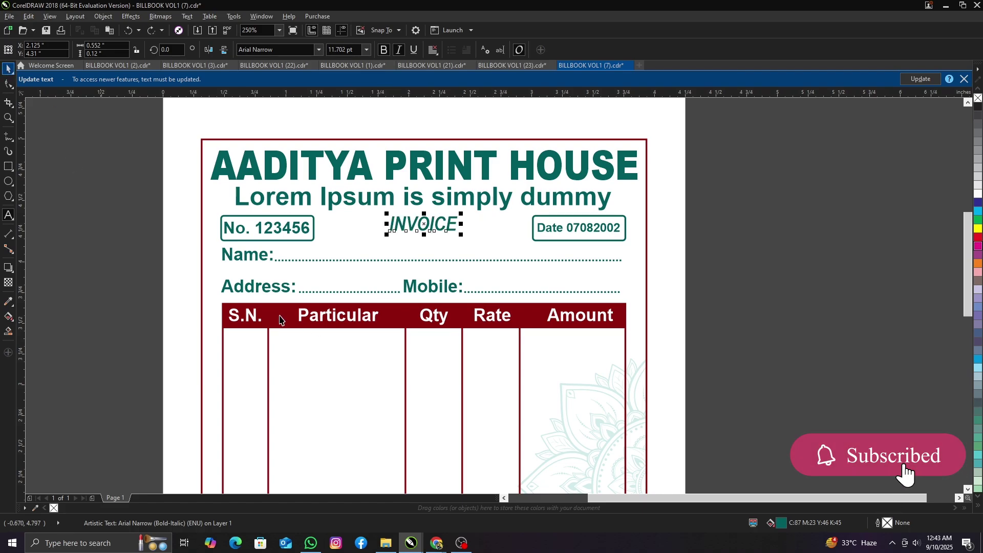
Select the item table and edit the Particular column heading text
{"action": "left_click", "coordinate": [335, 312]}
{"action": "key", "text": "F8"}
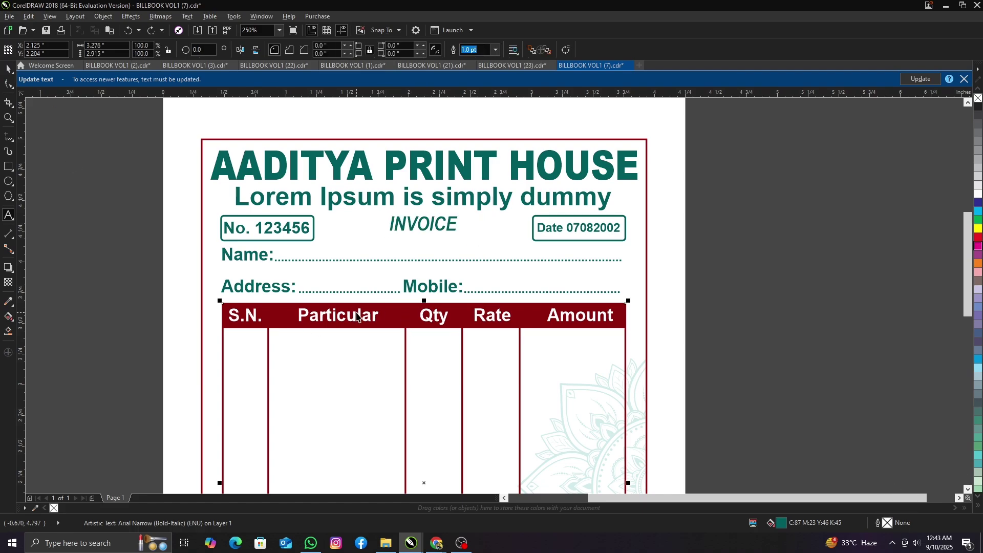
{"action": "left_click", "coordinate": [356, 315]}
{"action": "type", "text": "df"}
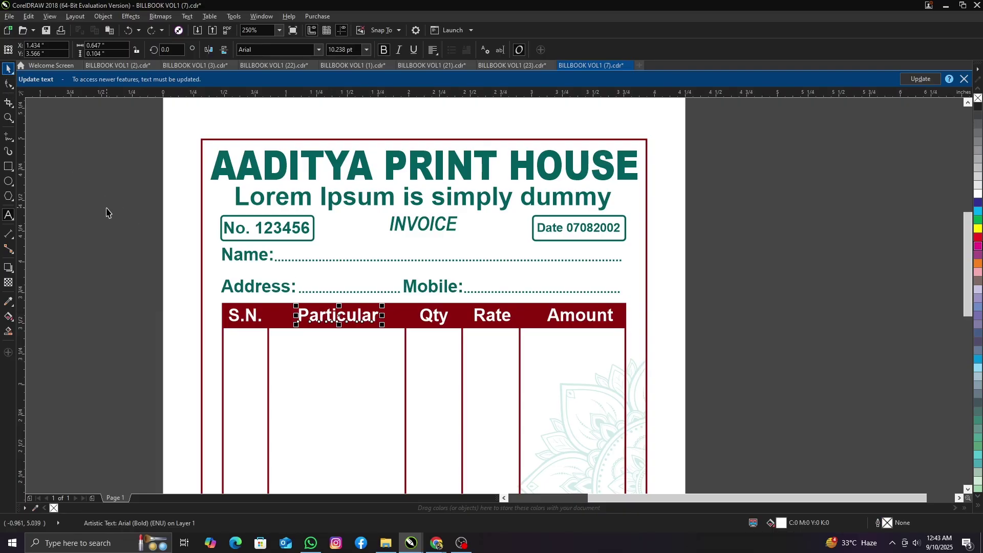
{"action": "key", "text": "Escape"}
{"action": "scroll", "coordinate": [391, 270], "scroll_direction": "down", "scroll_amount": 1}
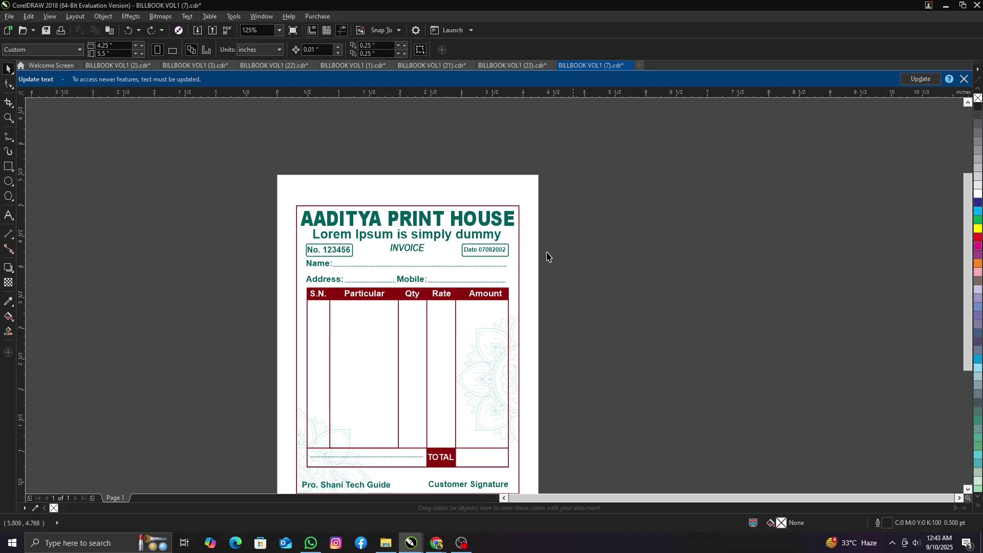
Open BILLBOOK VOL1 (19).cdr, the Aaditya Medical Store template, from the bill book folder
{"action": "scroll", "coordinate": [408, 350], "scroll_direction": "down", "scroll_amount": 1}
{"action": "scroll", "coordinate": [407, 350], "scroll_direction": "up", "scroll_amount": 1}
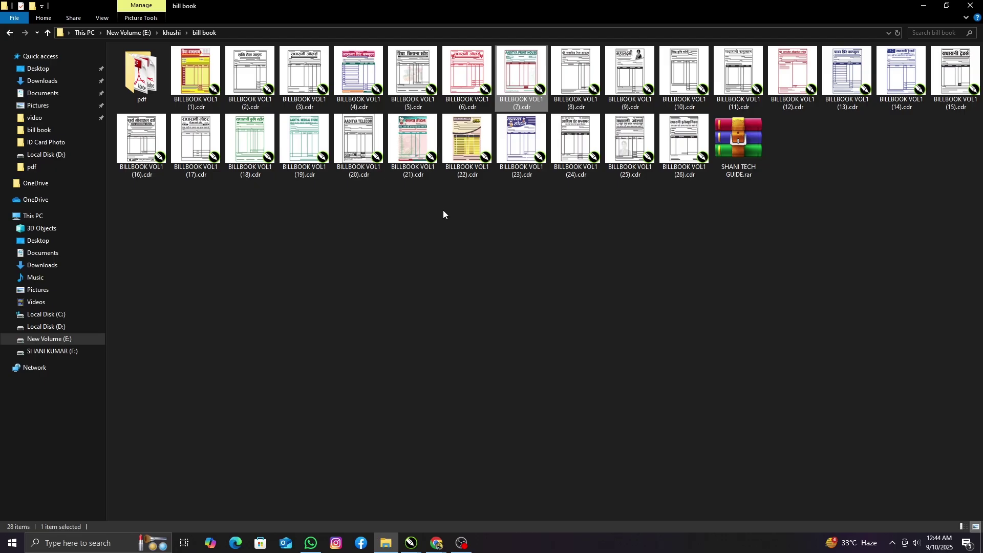
{"action": "left_click", "coordinate": [308, 149]}
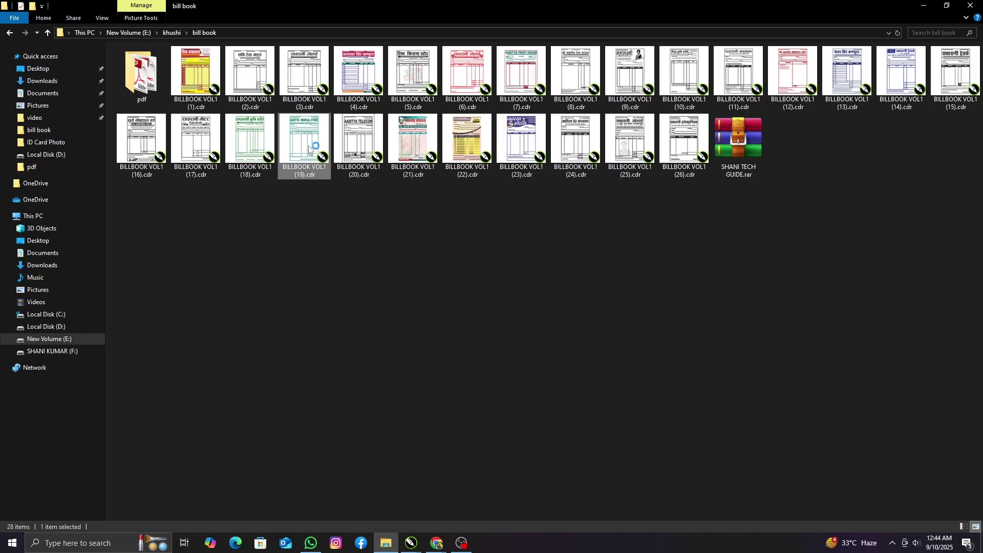